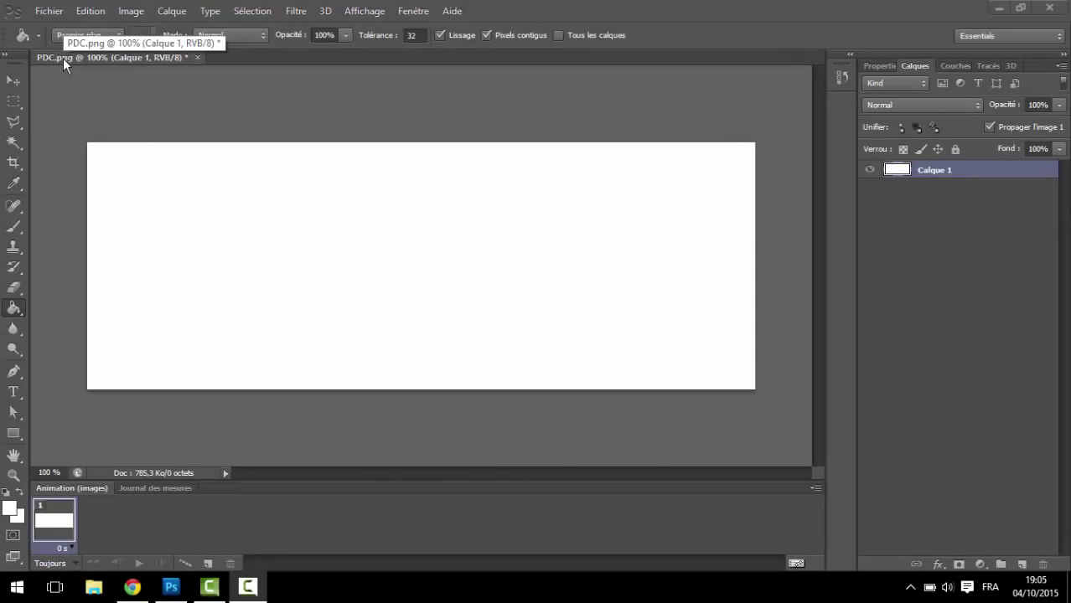
Place the 16bg image from the FOND folder of FIFA 16 GFX PACKS into the PDC.png document.
click(16, 80)
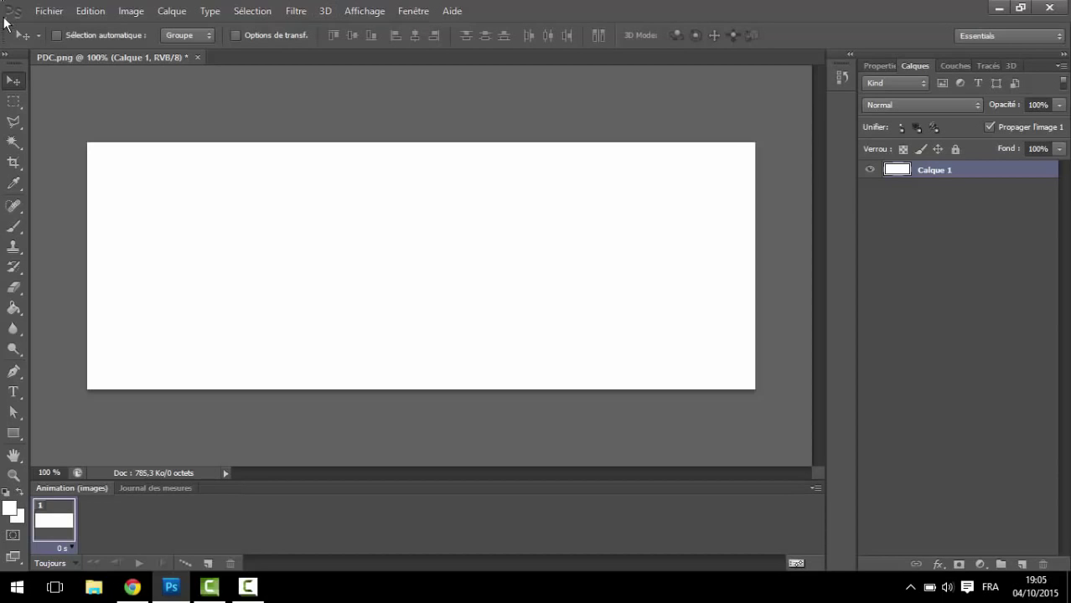
click(48, 12)
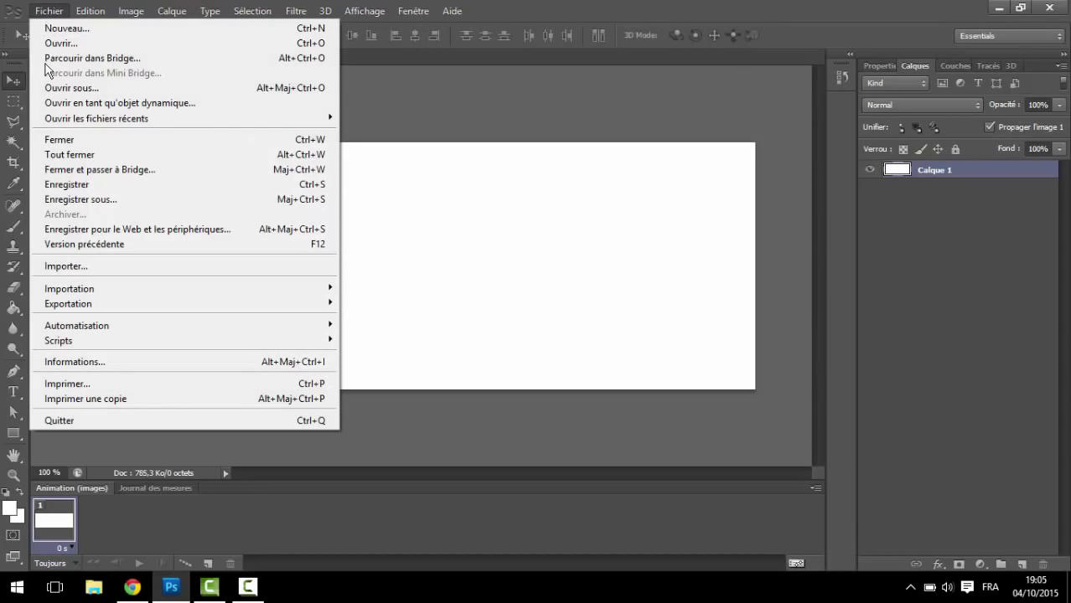
click(99, 265)
scroll(616, 151, down, 3)
click(634, 61)
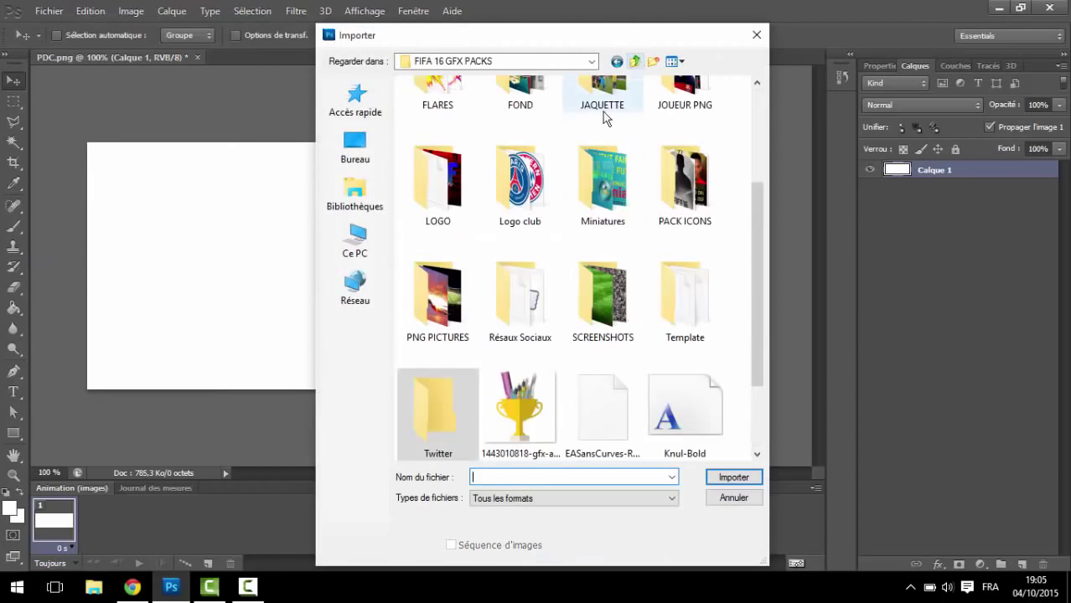
scroll(602, 112, up, 3)
double_click(517, 262)
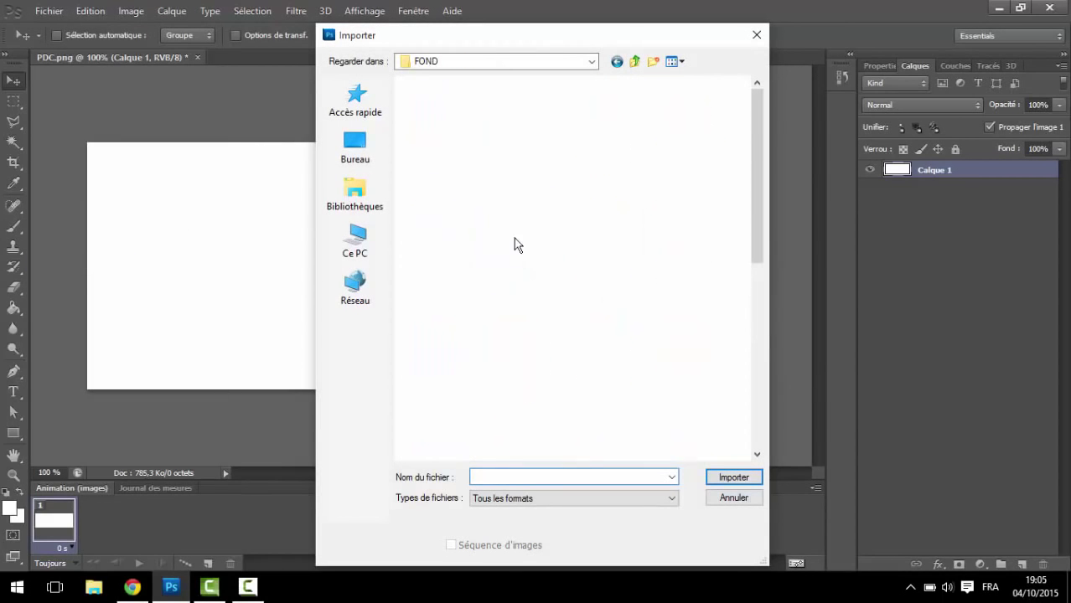
double_click(494, 147)
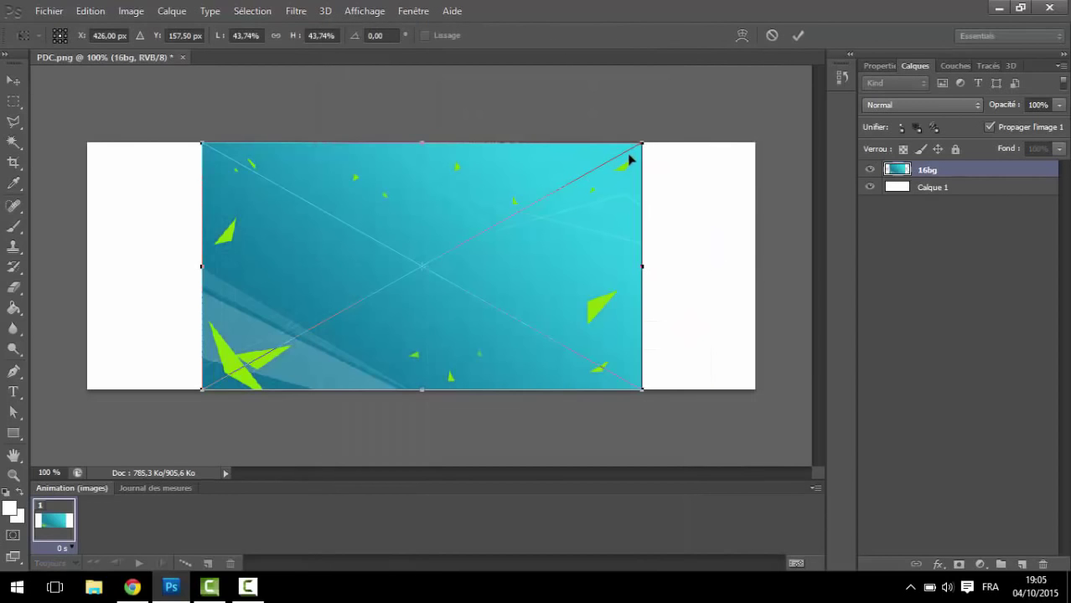
Enlarge and reposition the 16bg image to cover the whole canvas, and delete the white Calque 1 layer.
drag(638, 144, 863, 19)
drag(780, 184, 679, 183)
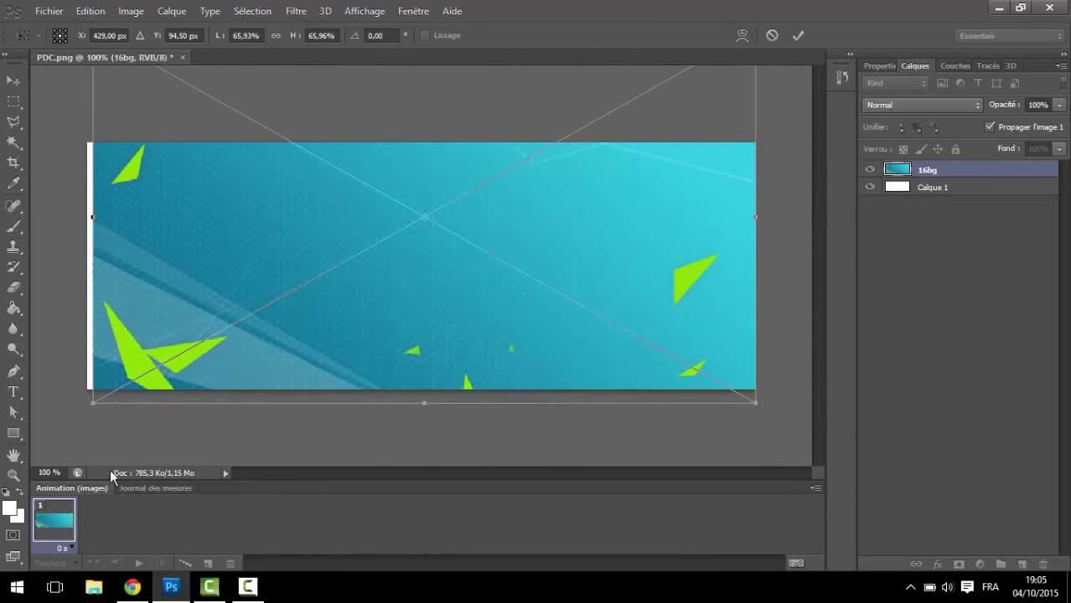
drag(97, 408, 51, 425)
key(Return)
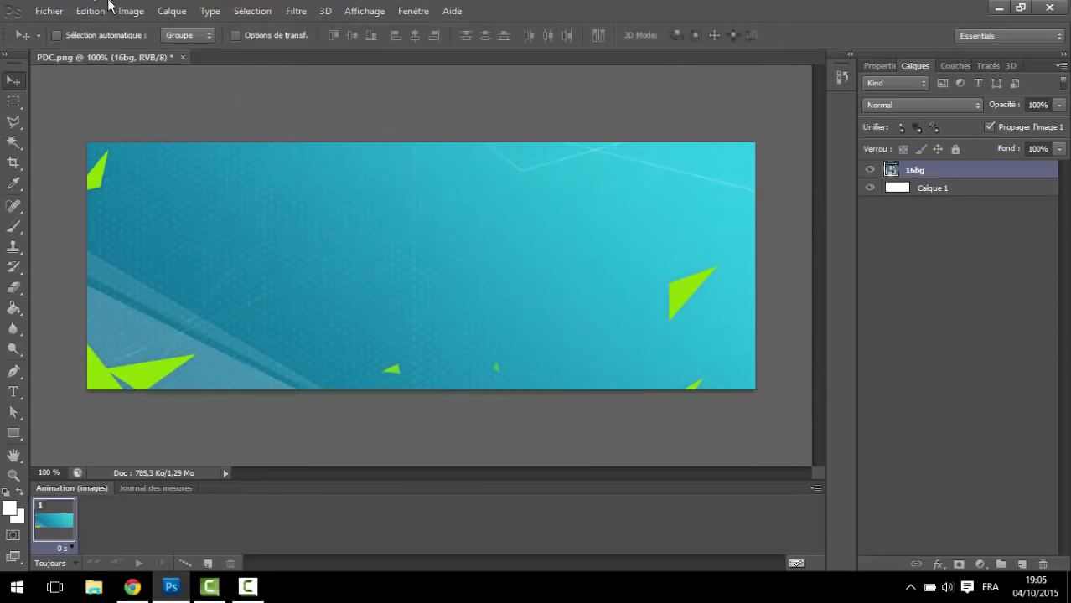
click(911, 189)
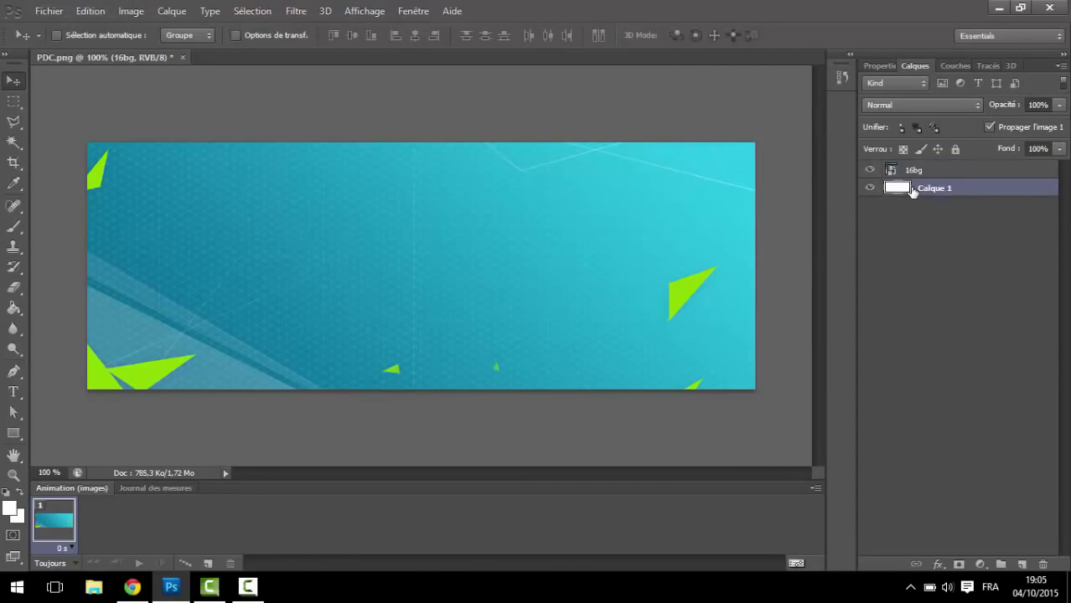
key(Delete)
Place EASports_FIFA16_BuyPage_PackArt_Underlay from the FOND folder and enlarge it to cover the whole canvas.
click(40, 11)
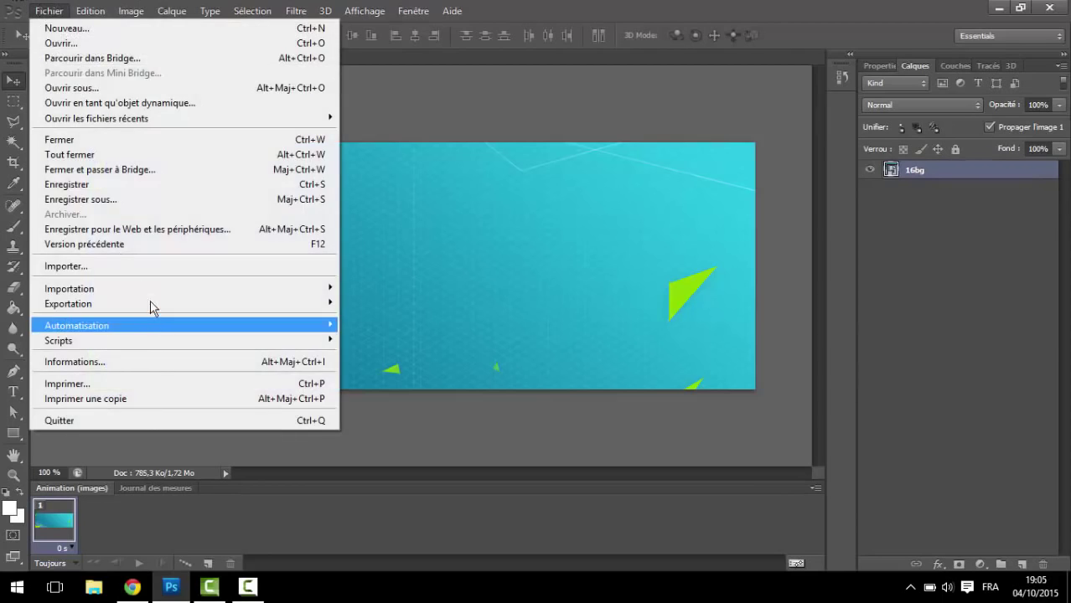
click(300, 261)
scroll(516, 249, down, 3)
double_click(526, 77)
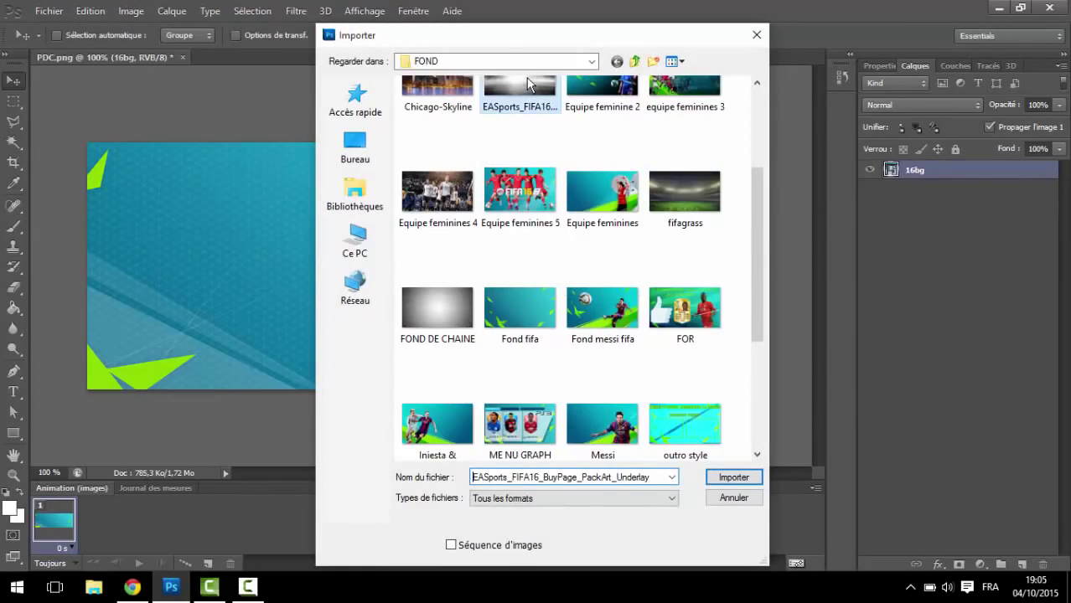
drag(621, 149, 1022, 3)
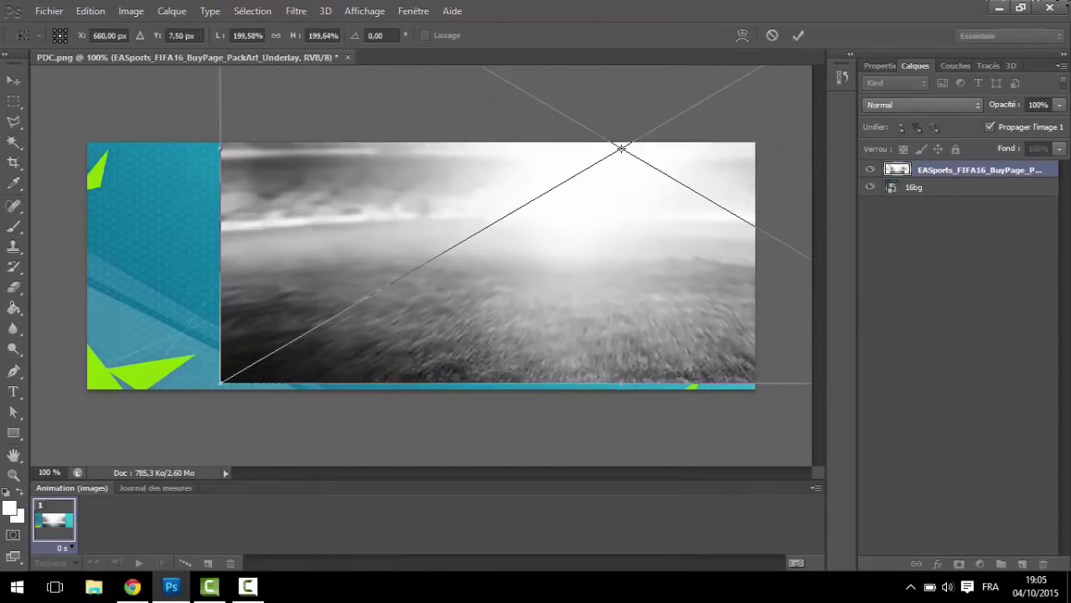
drag(778, 164, 613, 202)
key(Return)
Set the blend mode of the EASports underlay layer to Densité linéaire +.
click(933, 106)
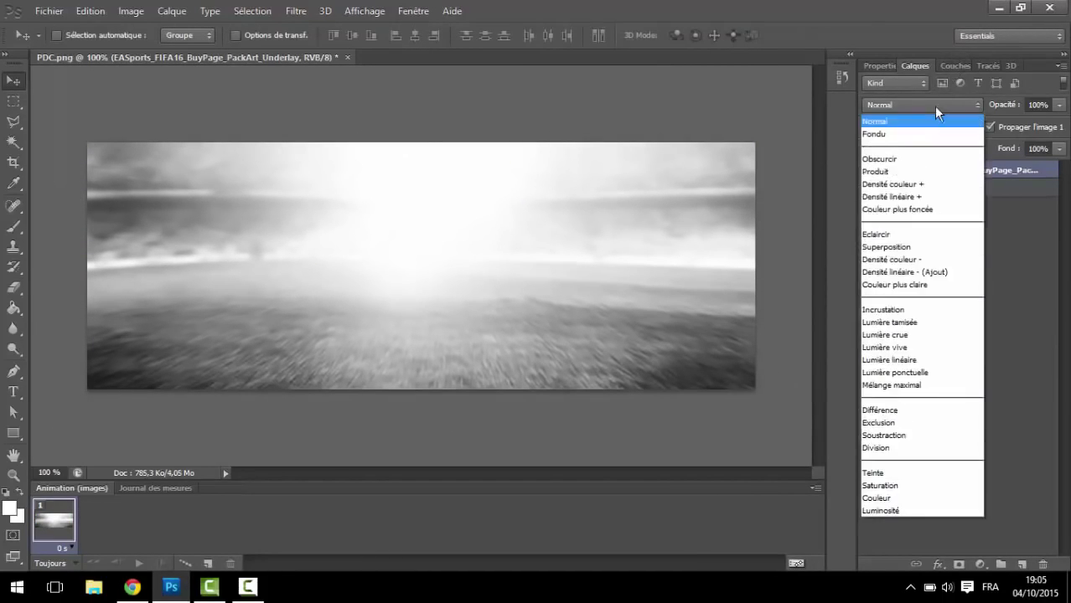
click(932, 106)
scroll(931, 105, down, 10)
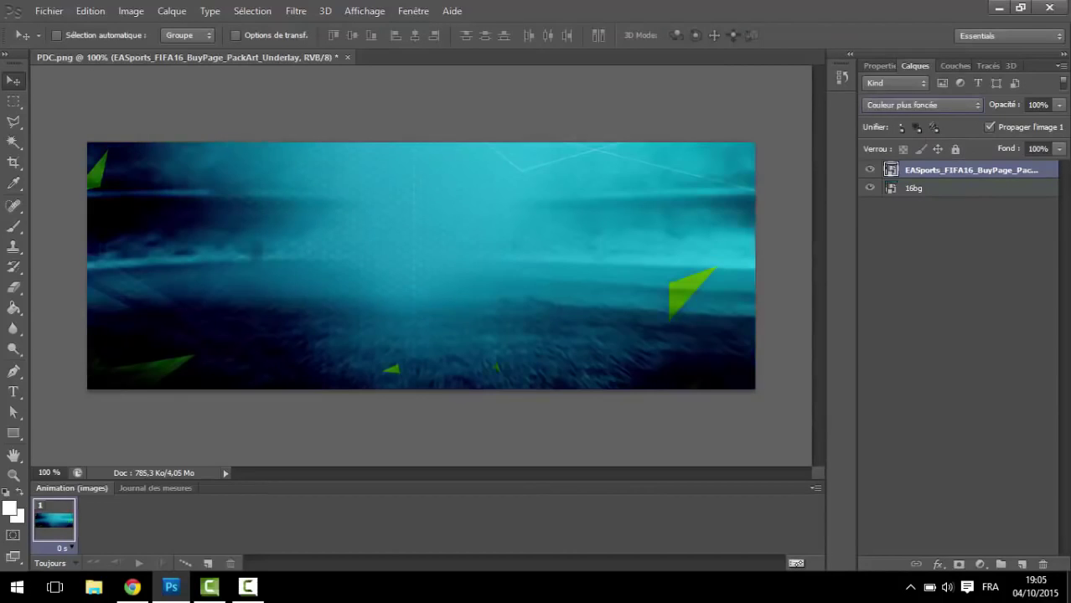
scroll(922, 105, down, 4)
Open FIFA 16 Official Gold Card Template.psd from the Template folder, accepting the missing-fonts notice.
click(52, 12)
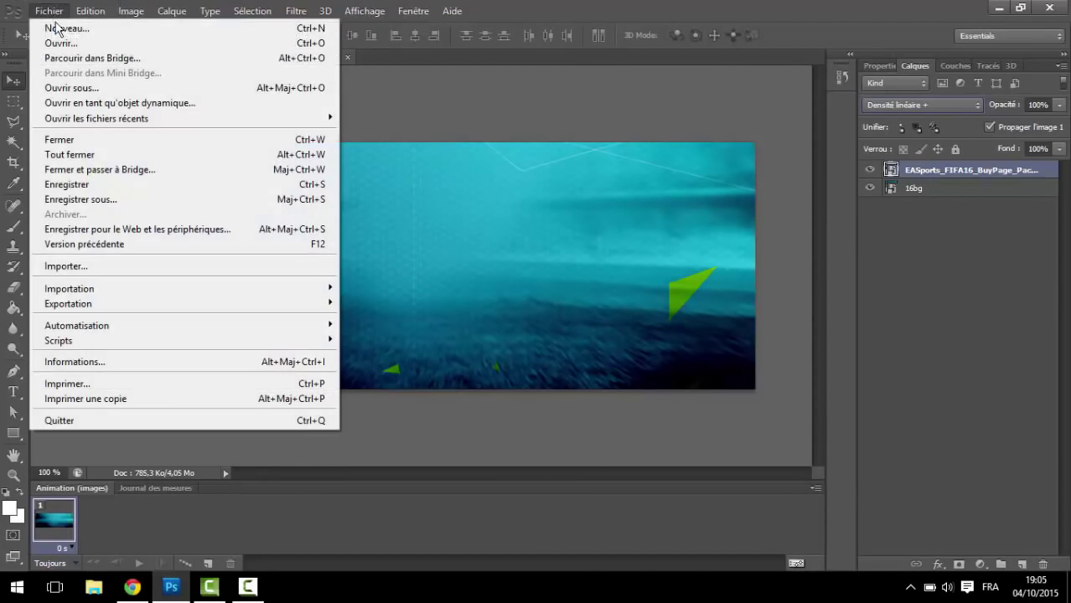
click(48, 41)
scroll(498, 209, down, 3)
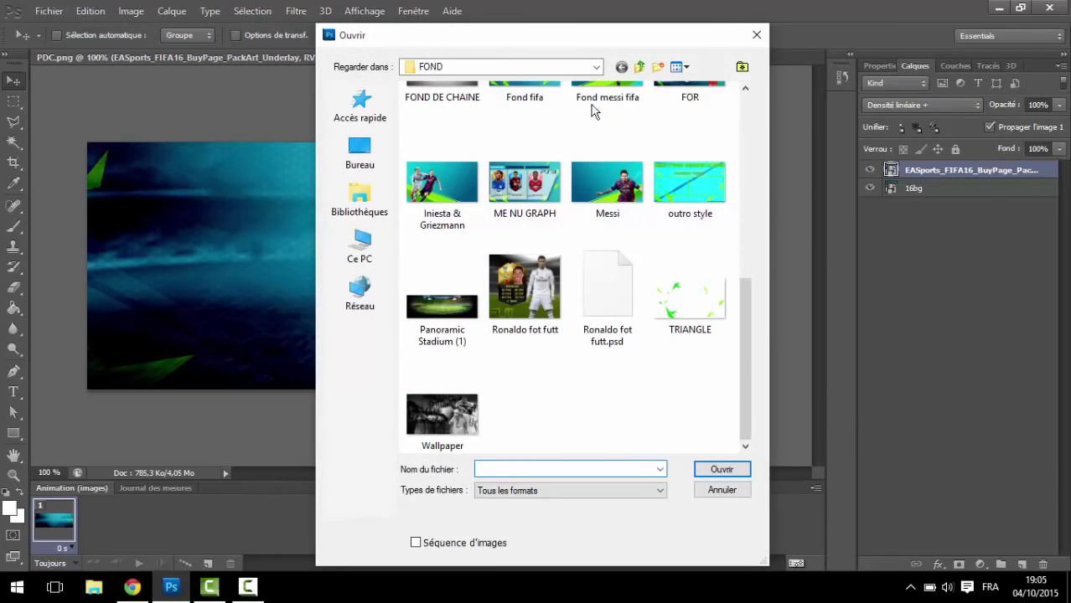
click(638, 66)
scroll(668, 191, down, 3)
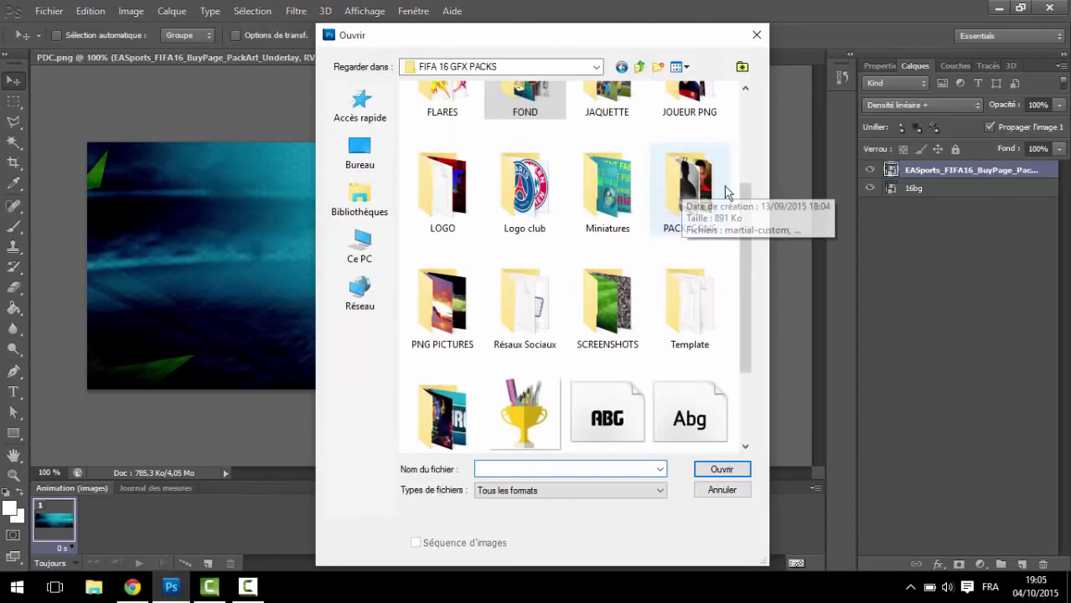
double_click(687, 293)
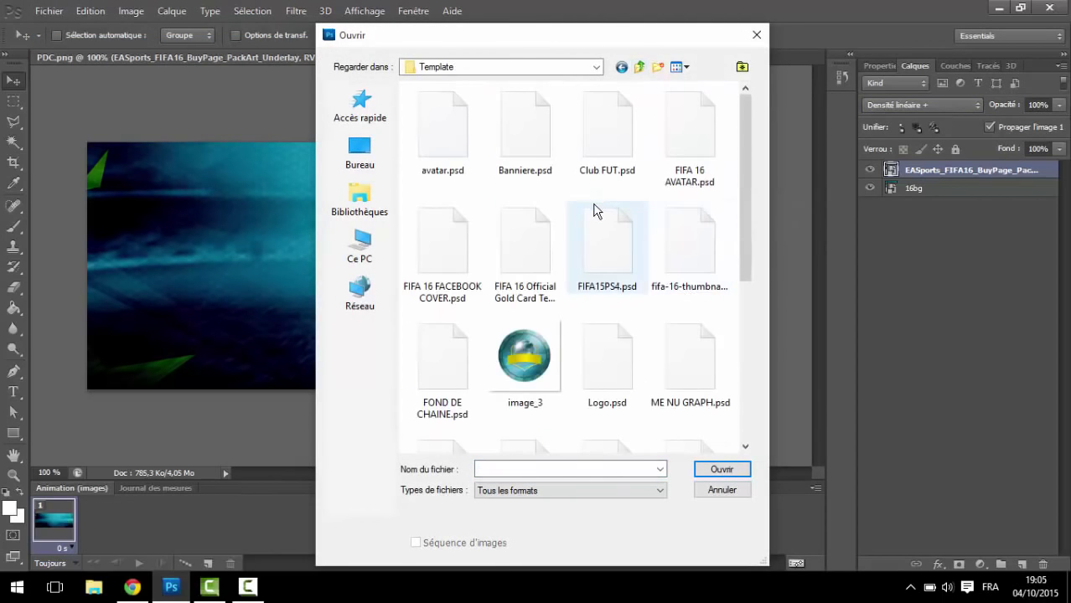
click(529, 251)
double_click(529, 252)
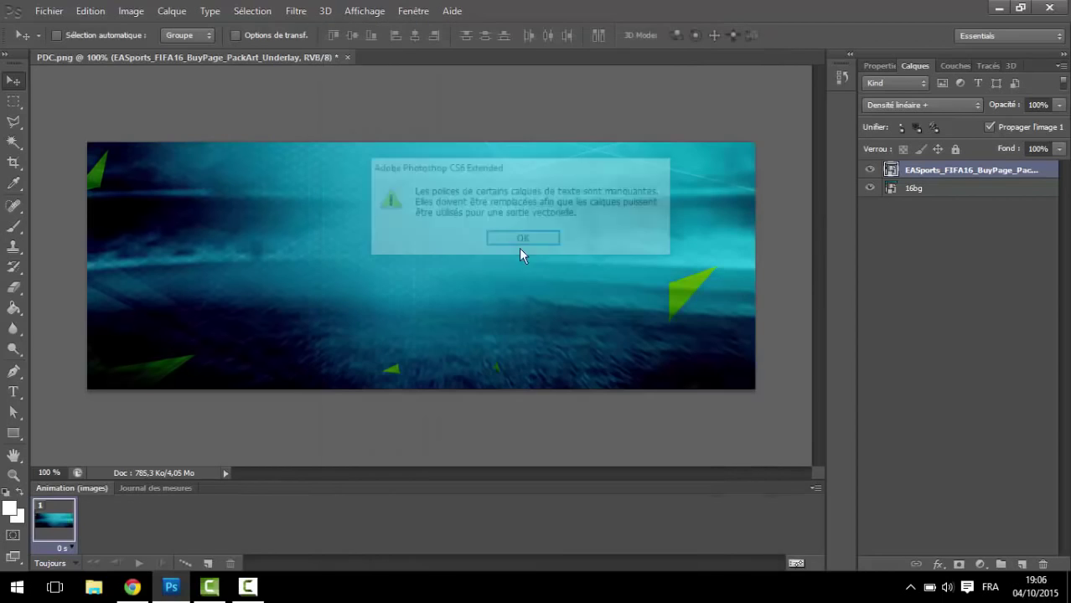
click(526, 236)
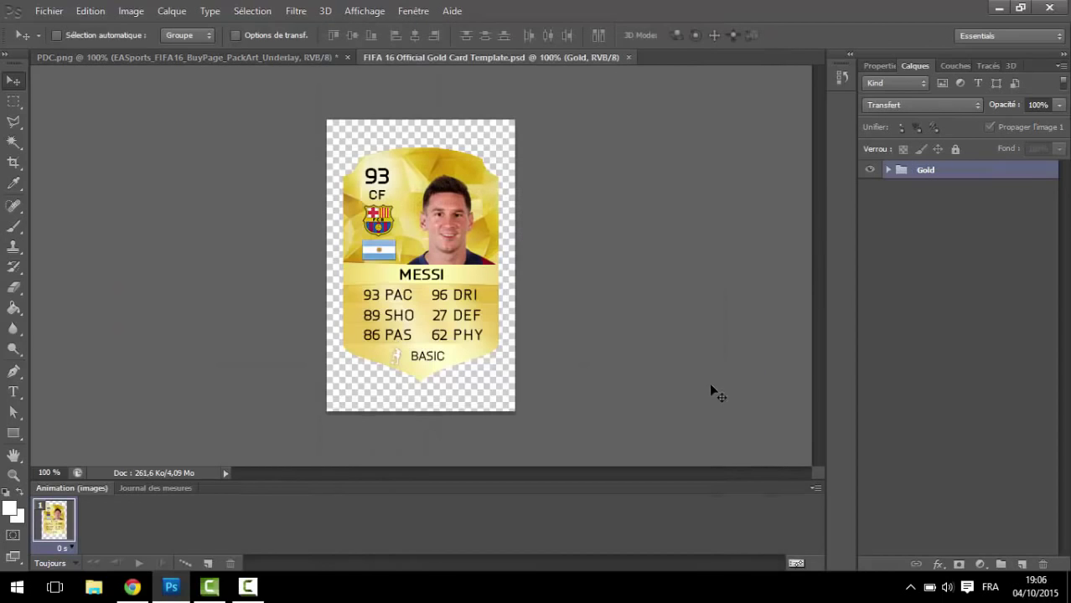
Expand the Gold group and change the card's position text to ST.
click(889, 170)
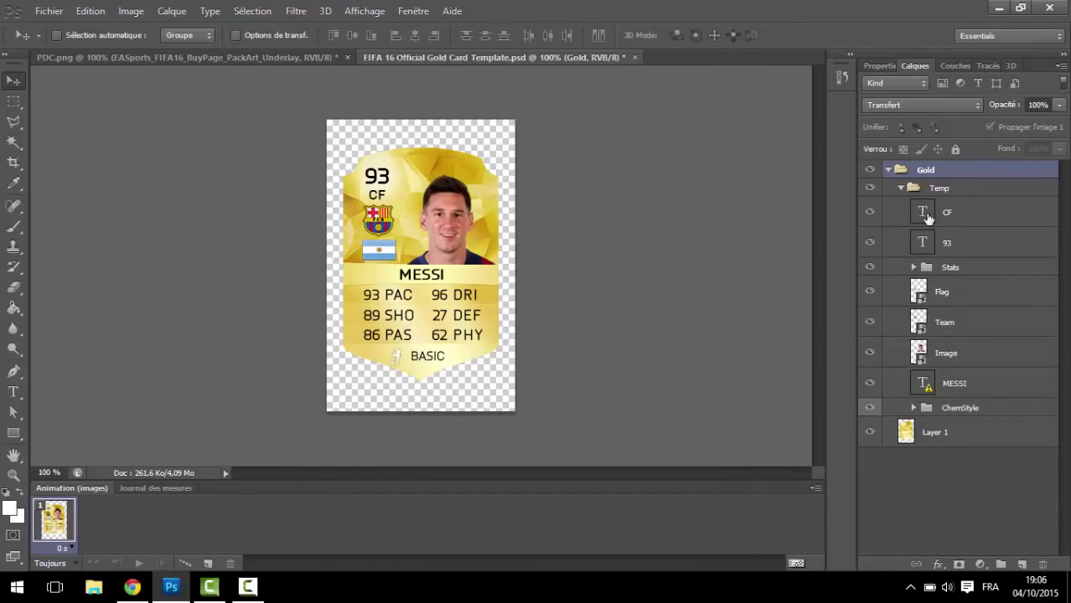
double_click(922, 214)
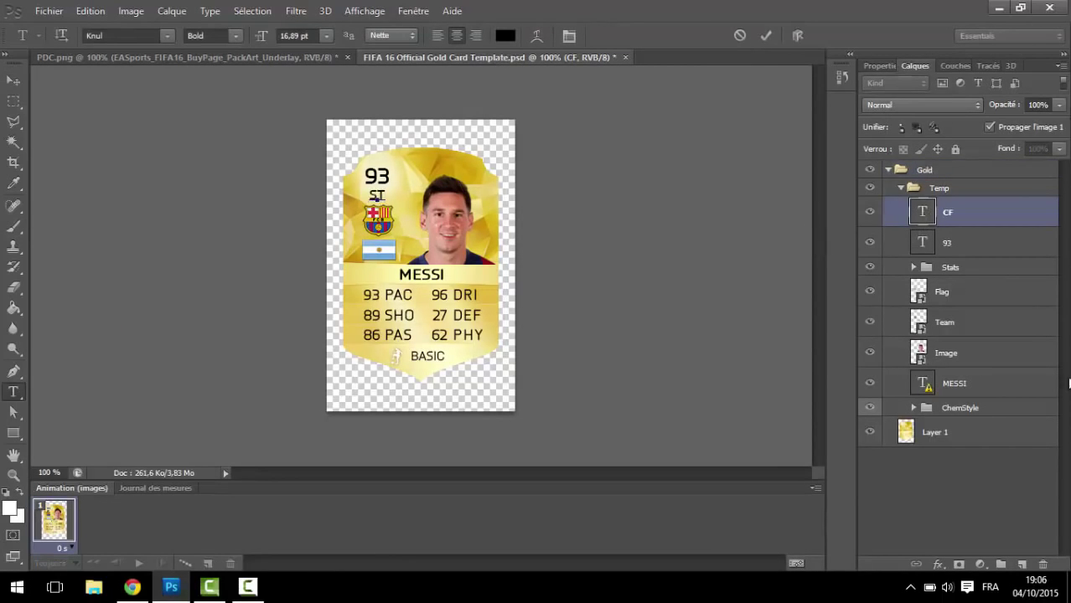
key(ctrl+Return)
key(v)
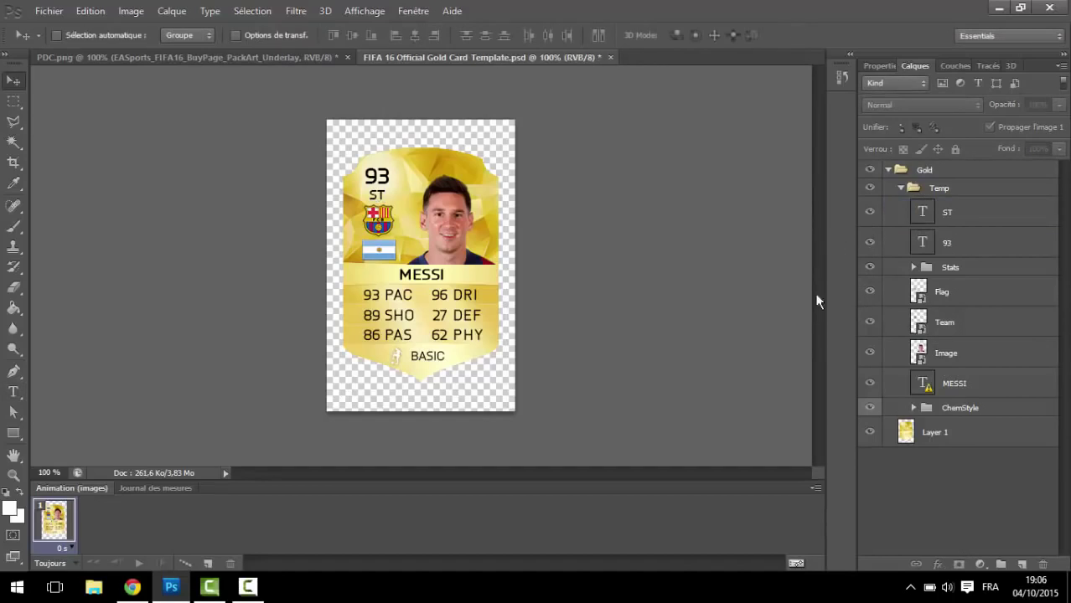
Change the card's overall rating text above the position to 94.
double_click(924, 242)
key(BackSpace)
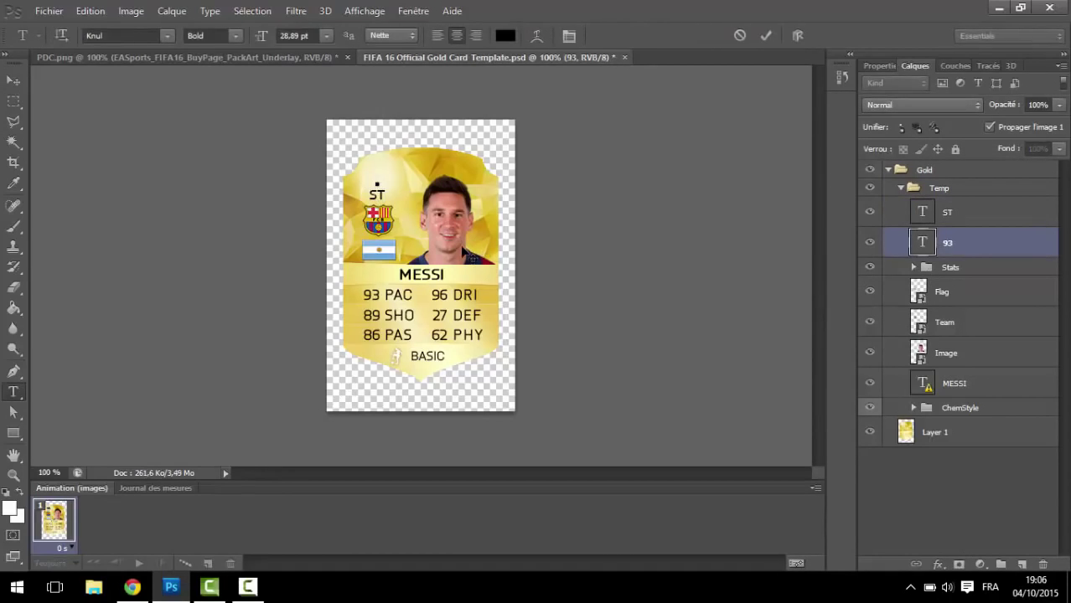
text(94)
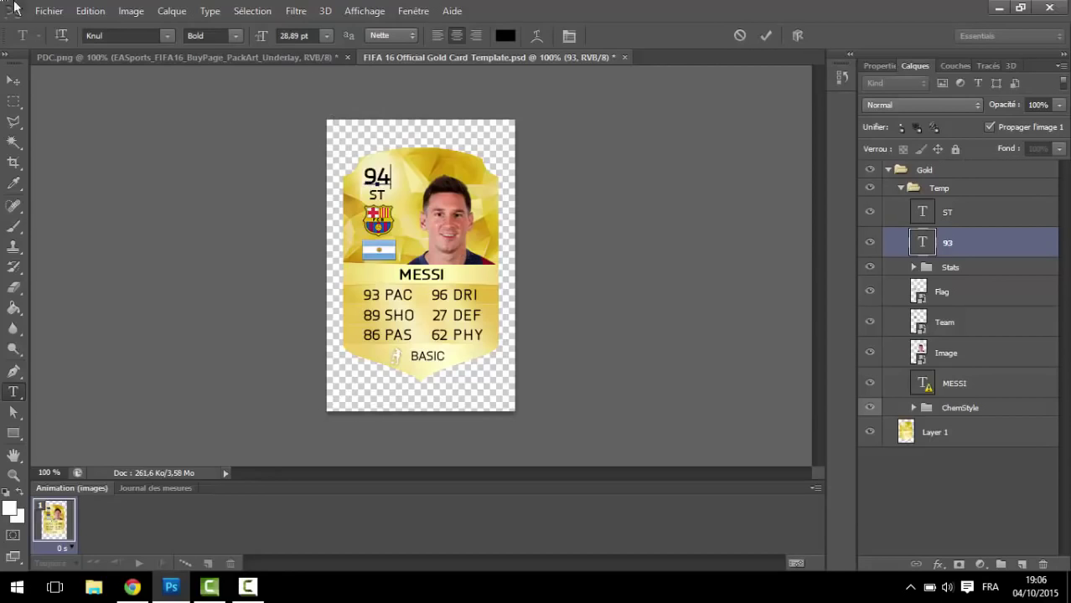
click(14, 81)
Delete the Image layer holding the player's portrait from the card.
click(48, 12)
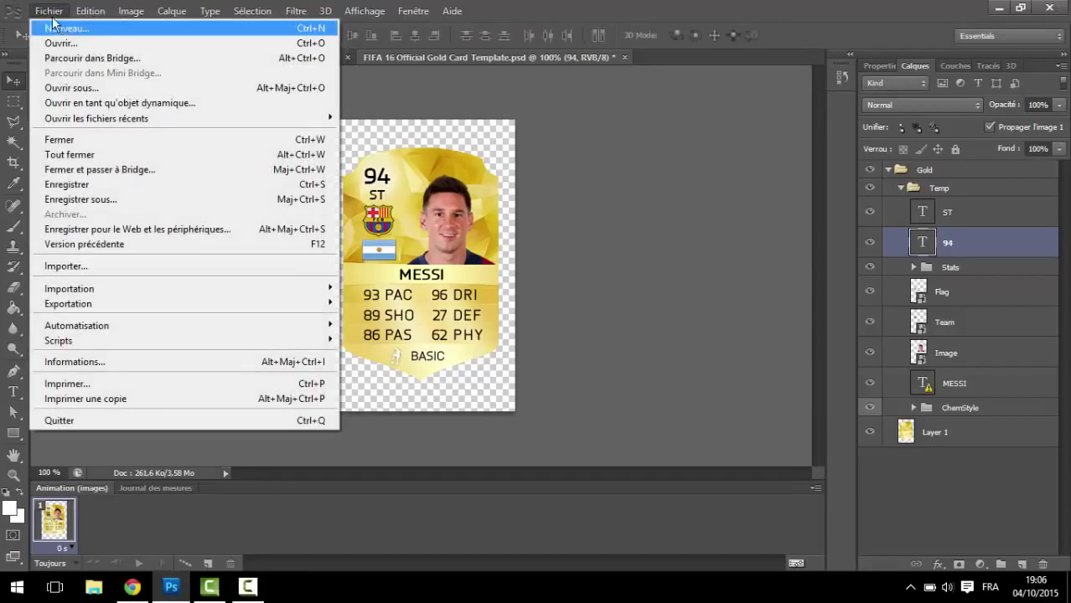
click(45, 11)
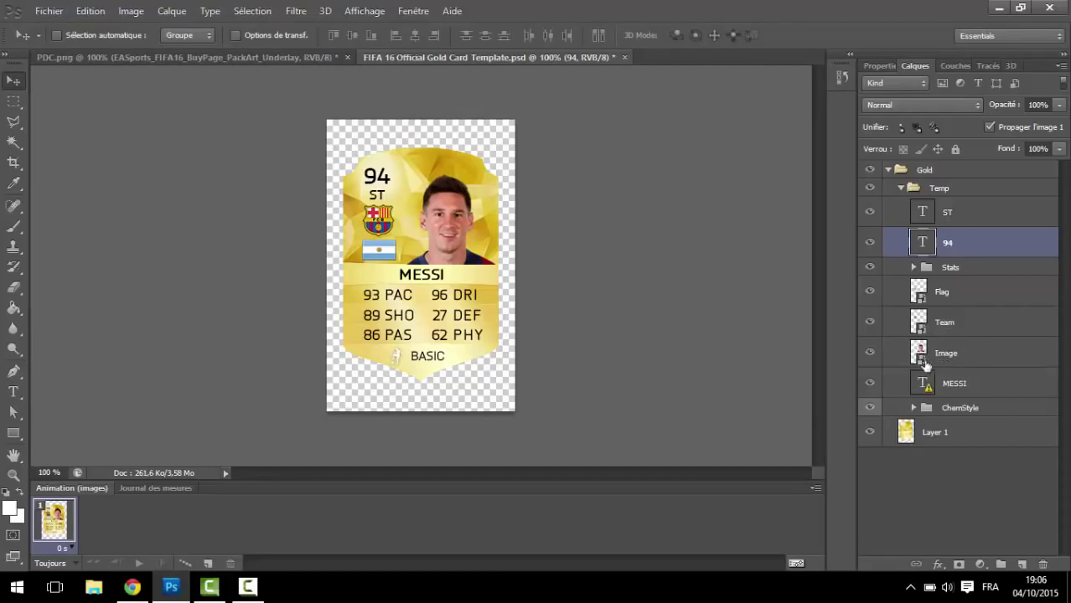
click(925, 363)
key(Delete)
Save the card as FIFA 16 Official Gold Card Template.png in the FIFA 16 GFX PACKS folder and close the template document.
click(48, 11)
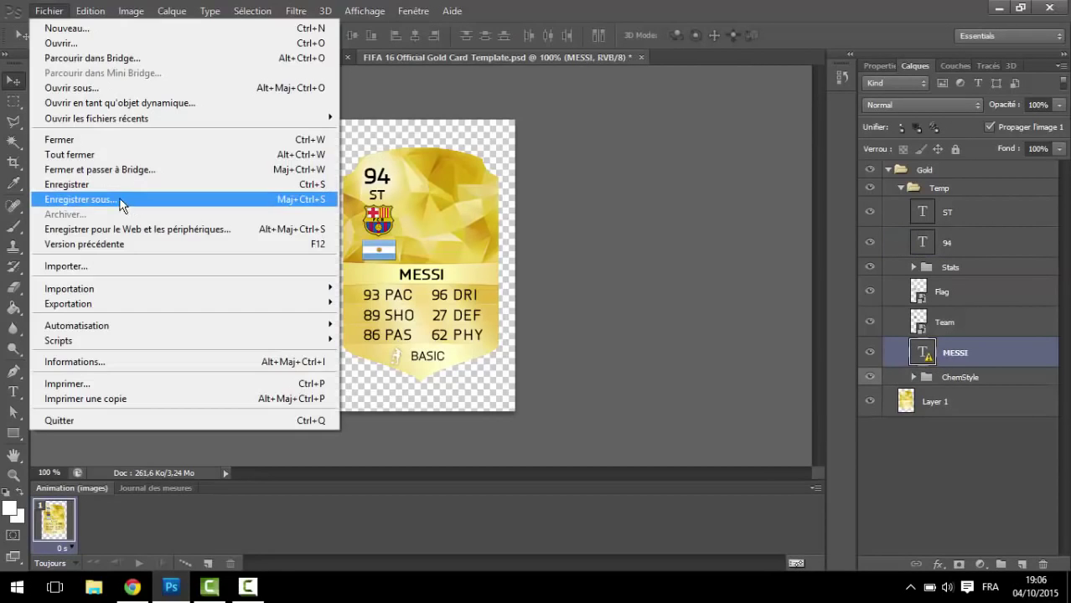
click(112, 202)
click(561, 356)
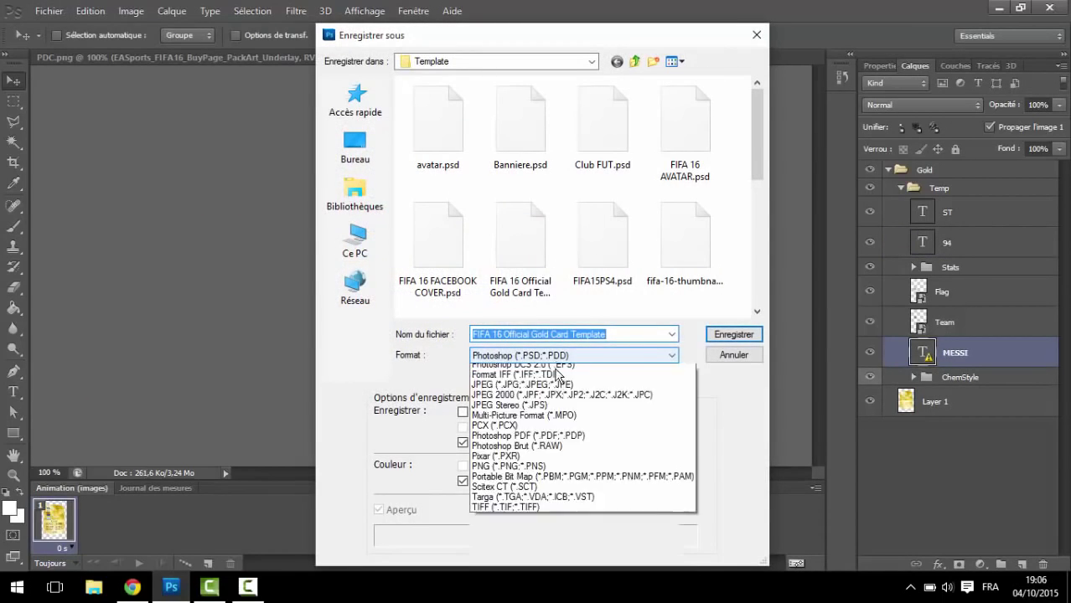
click(575, 538)
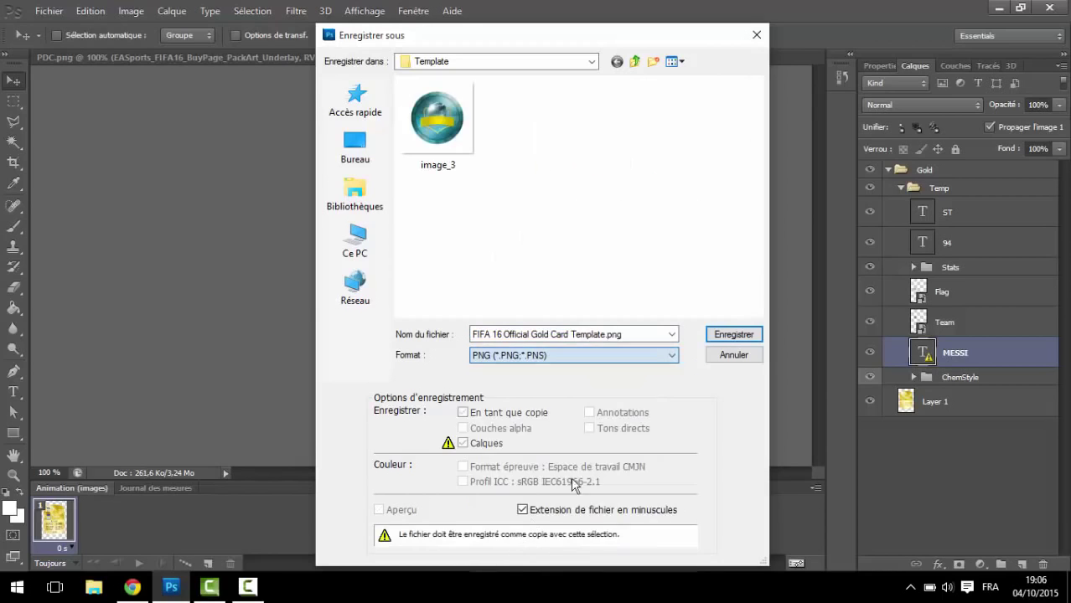
click(635, 63)
scroll(646, 226, down, 3)
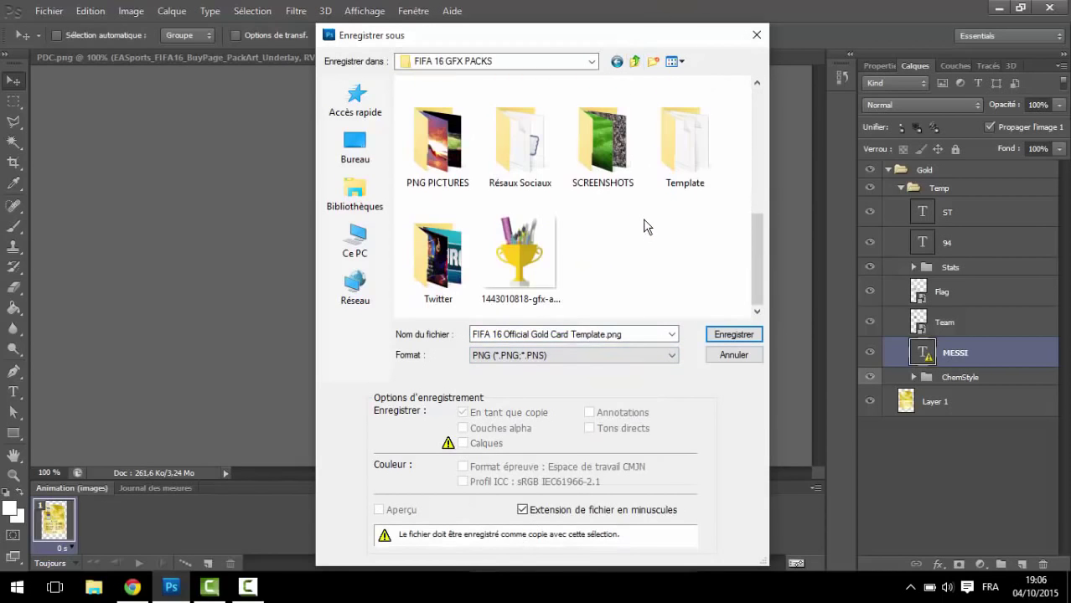
click(733, 334)
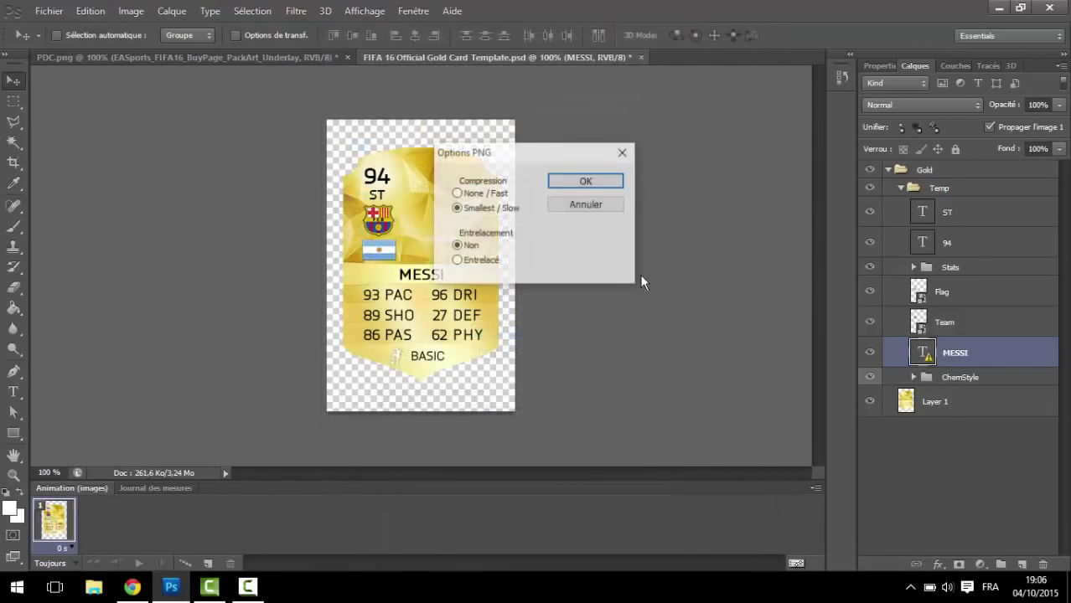
click(585, 185)
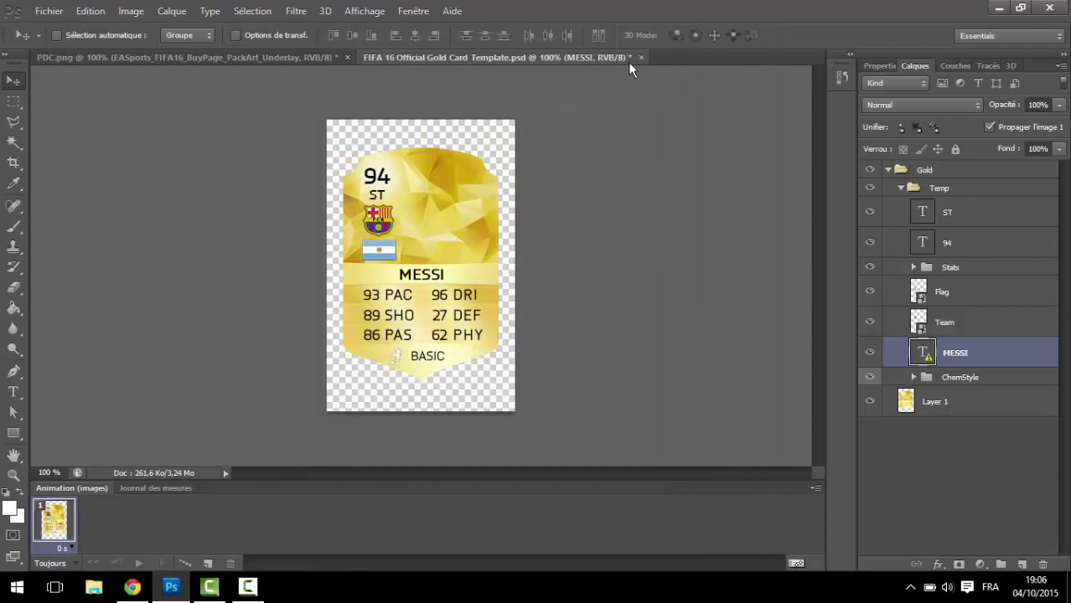
click(640, 57)
click(553, 237)
Place FIFA 16 Official Gold Card Template.png into the banner, enlarge it slightly and centre it over the background.
click(49, 11)
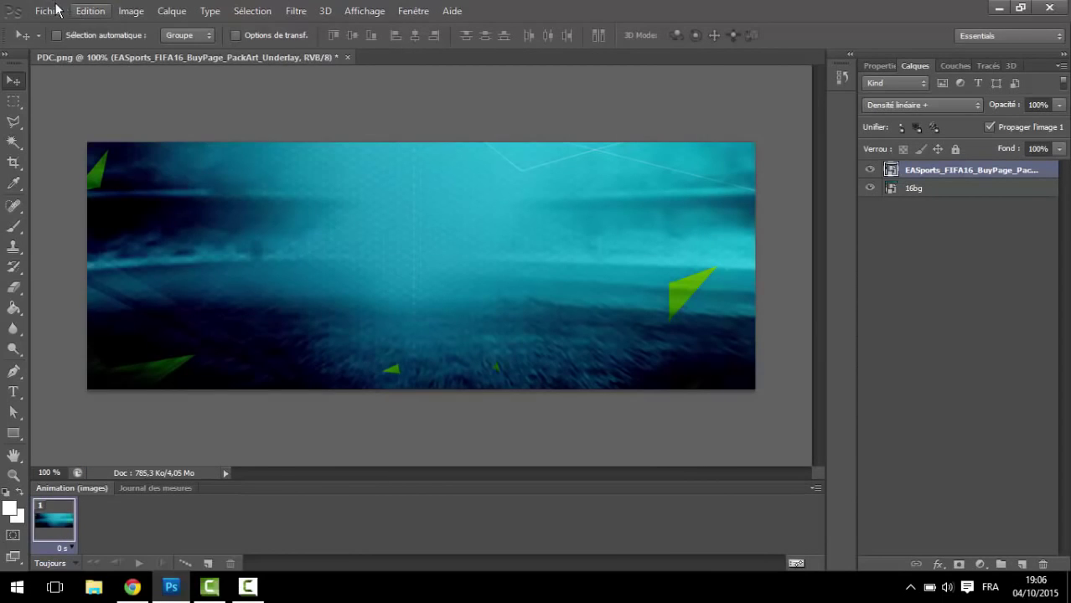
click(80, 268)
scroll(675, 162, down, 4)
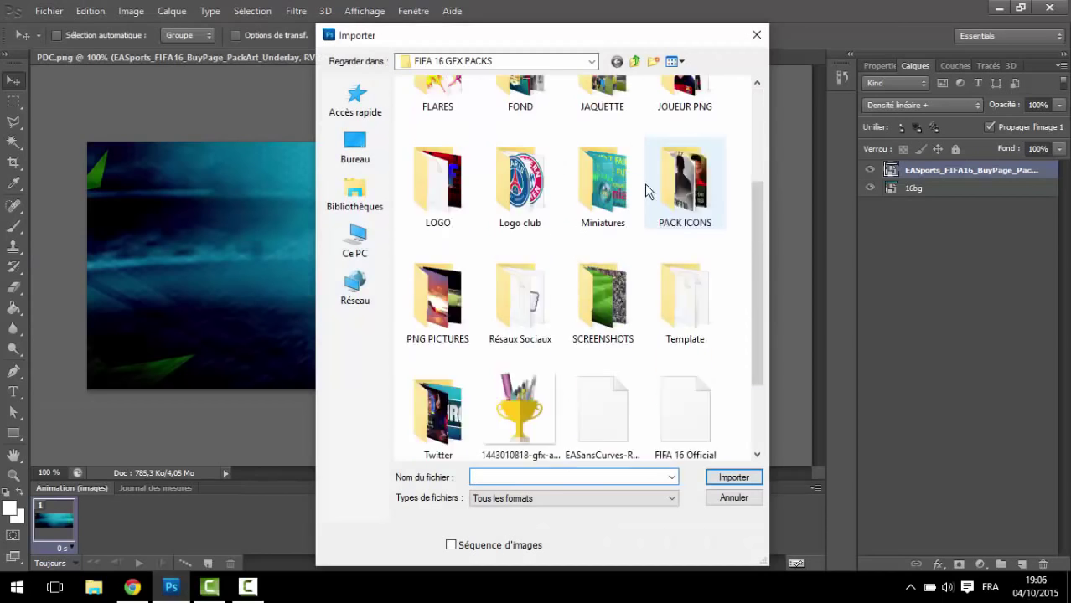
double_click(680, 302)
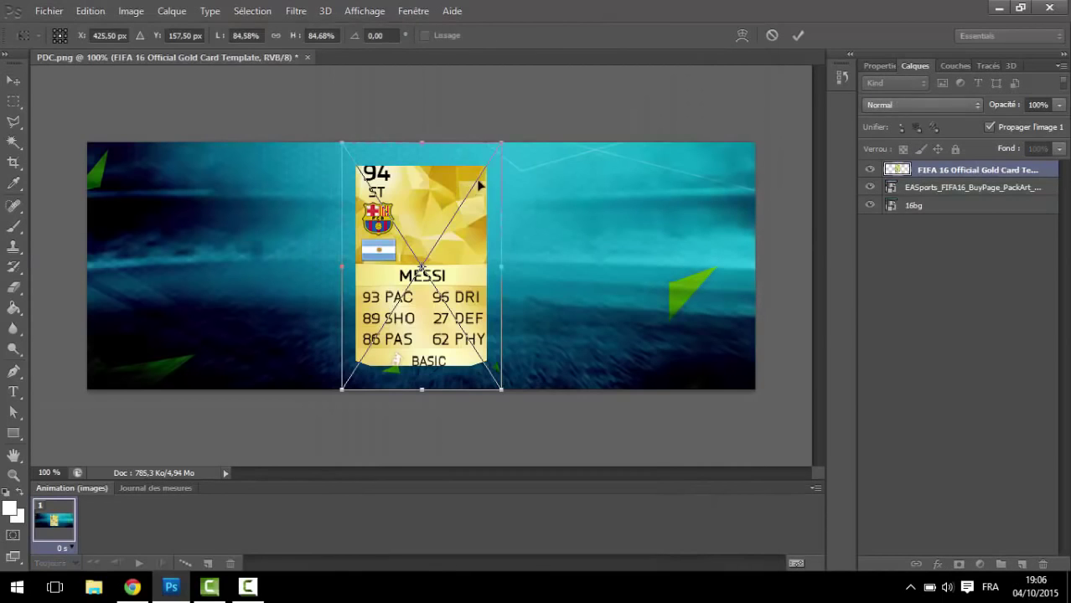
drag(501, 144, 511, 136)
key(Return)
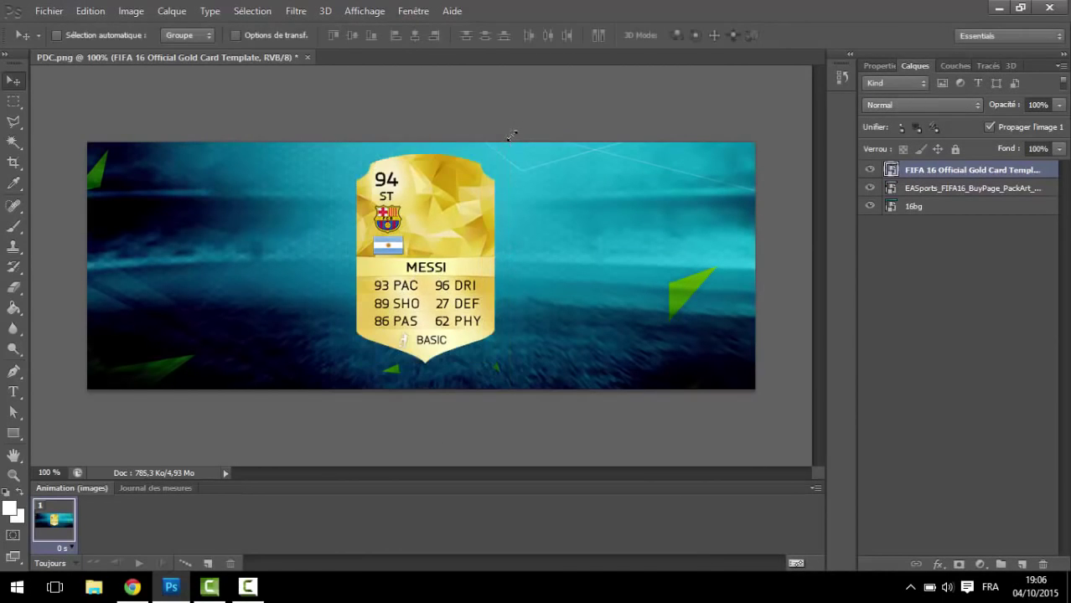
drag(460, 237, 433, 256)
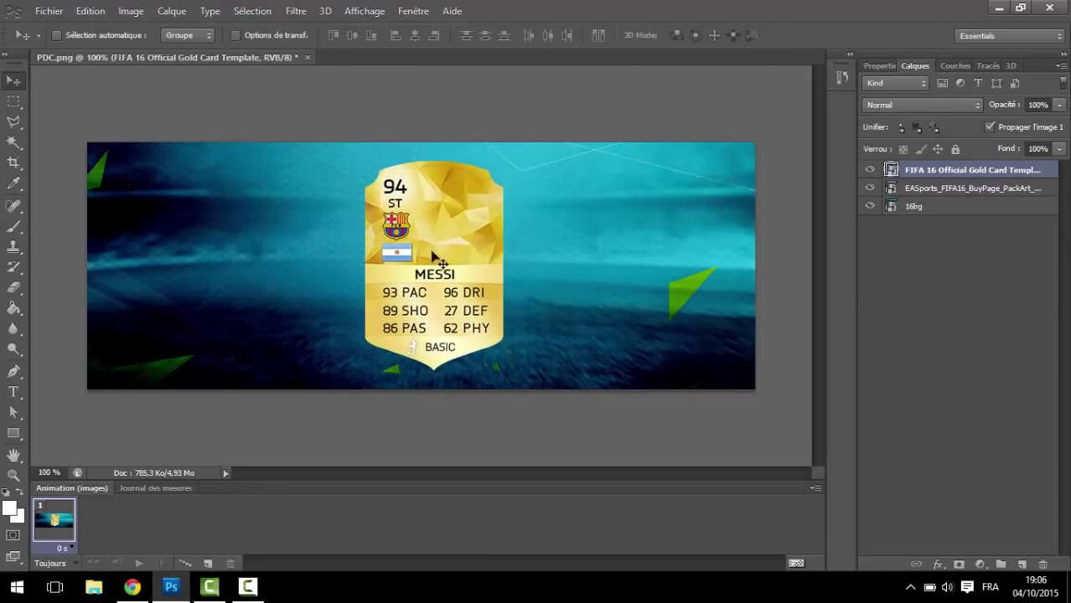
Place the portrait tumblr_nsx68q6VNr1sk2y1wo1_500 from the JOUEUR PNG folder into the banner at its default size.
click(172, 10)
click(49, 10)
click(49, 10)
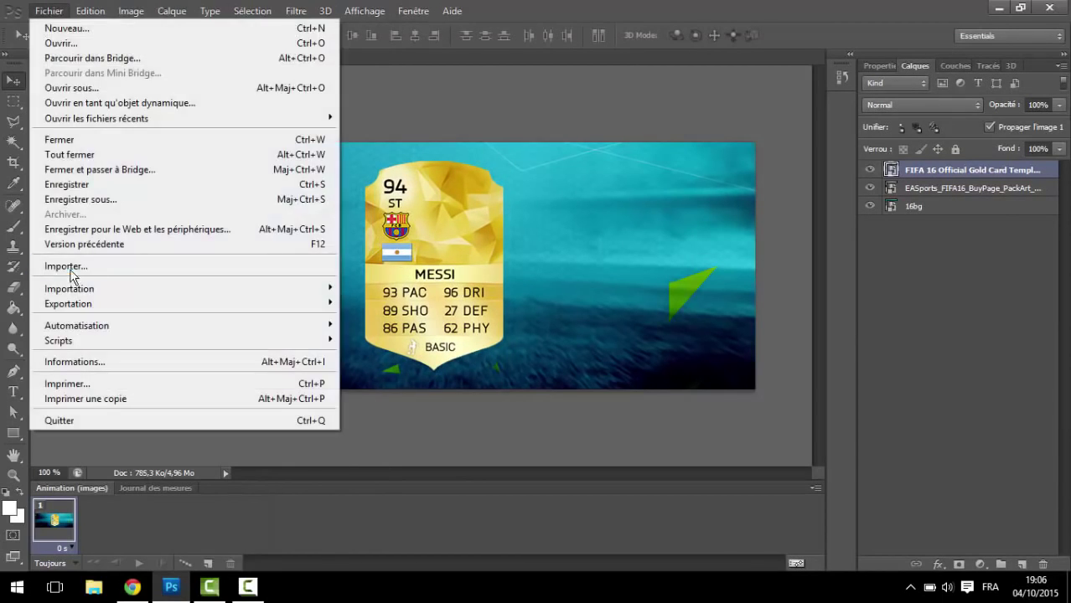
click(67, 270)
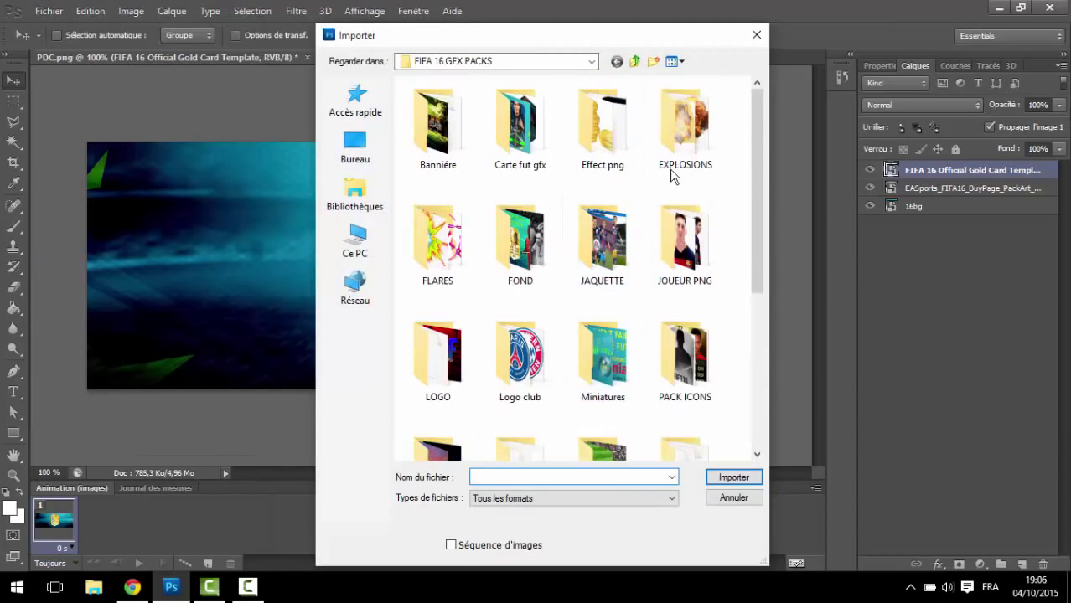
double_click(689, 256)
scroll(643, 247, down, 3)
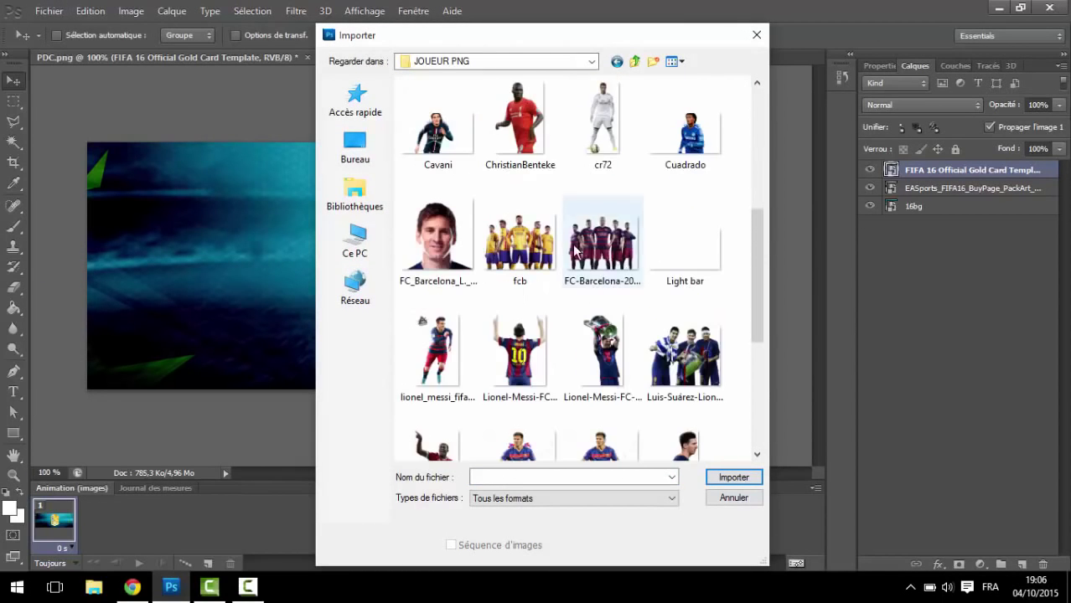
scroll(662, 251, down, 3)
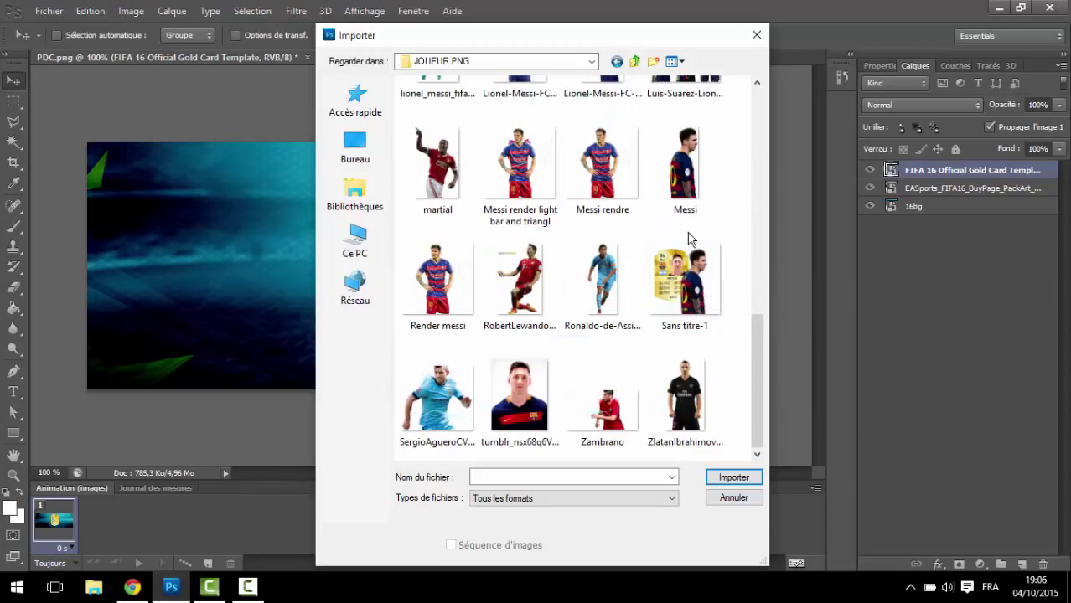
double_click(519, 391)
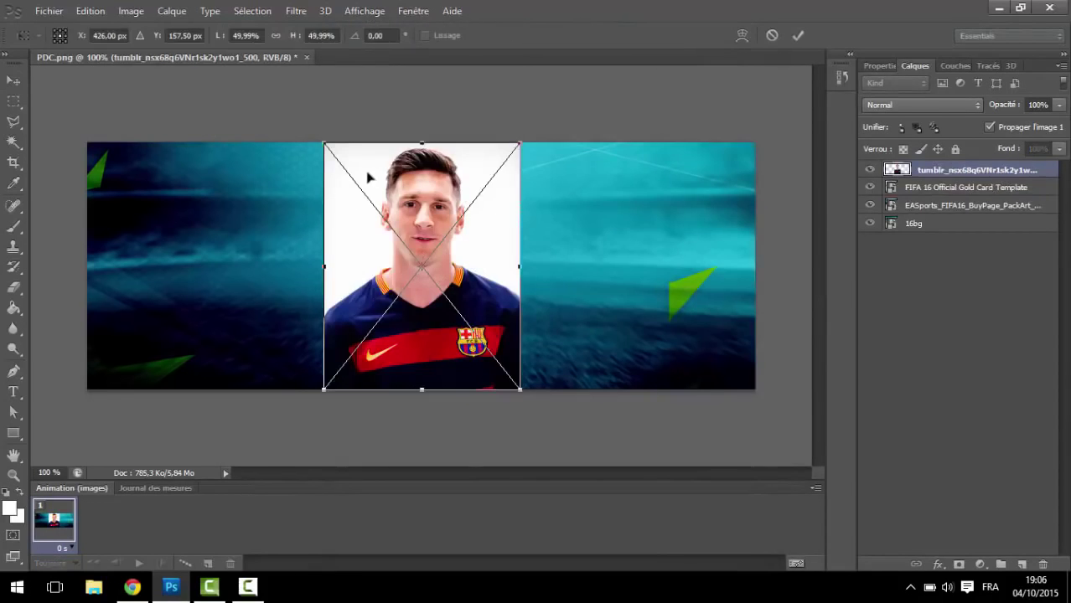
key(Return)
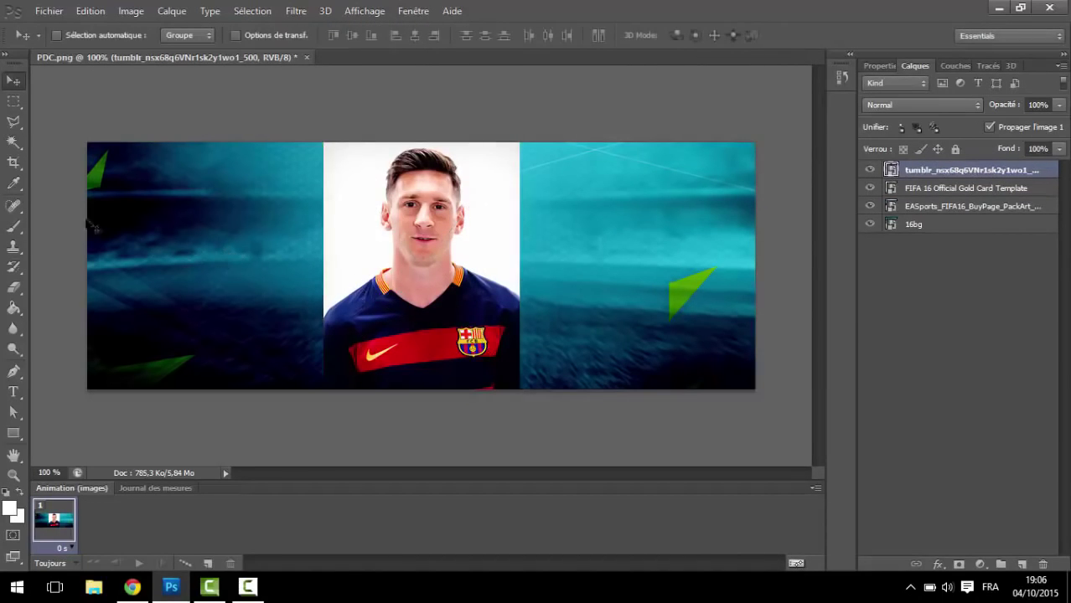
Rasterize the portrait layer and remove its white background with a Magic Wand selection at tolerance 32.
click(13, 143)
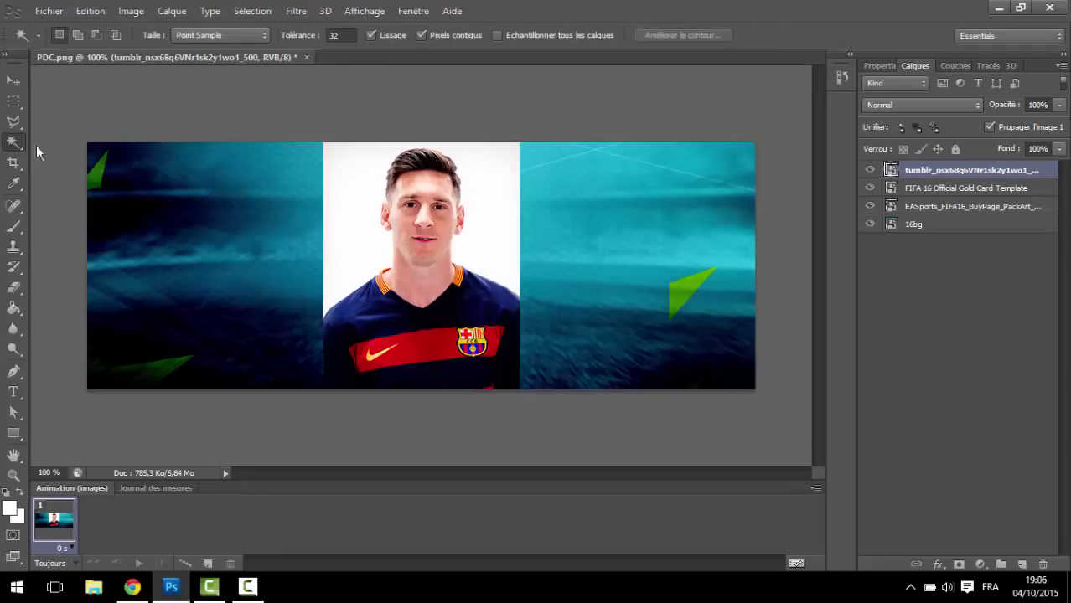
click(359, 199)
right_click(909, 171)
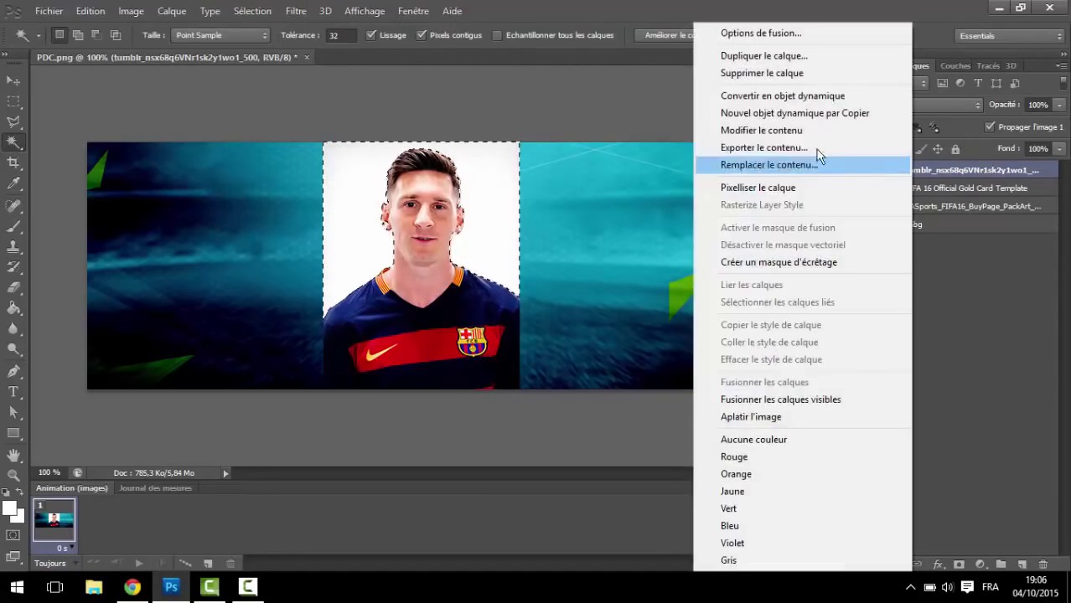
click(788, 188)
key(Delete)
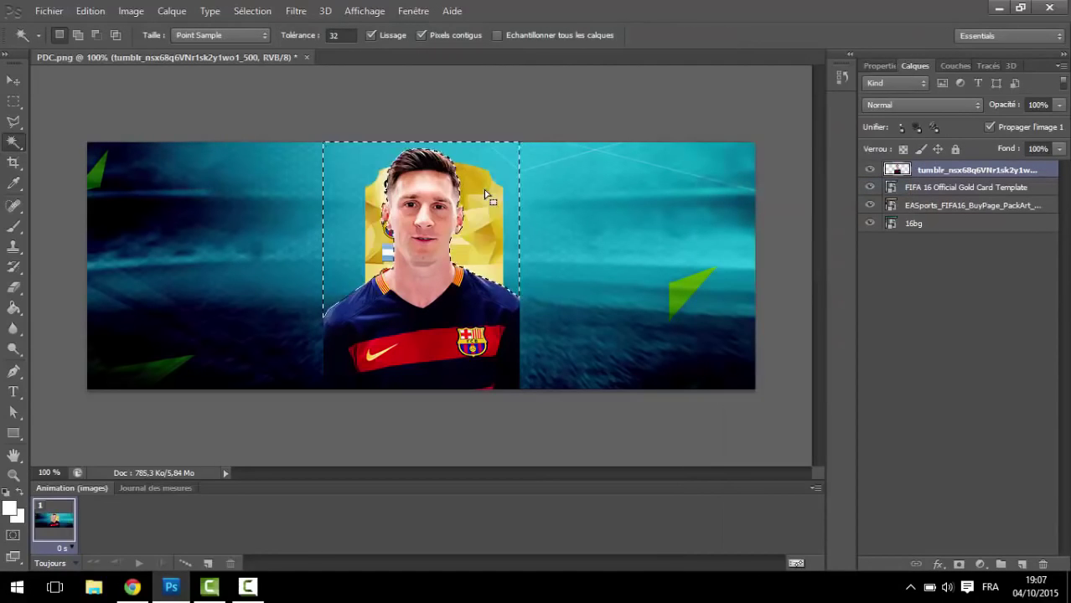
key(ctrl+d)
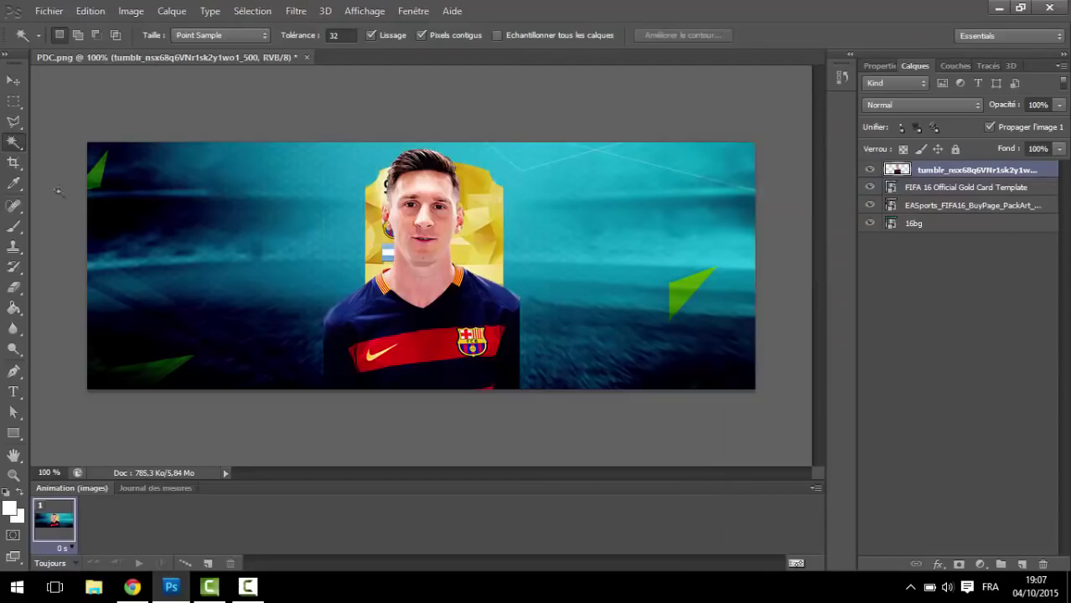
Cut away the portrait's torso below the collar using a Polygonal Lasso selection.
click(13, 121)
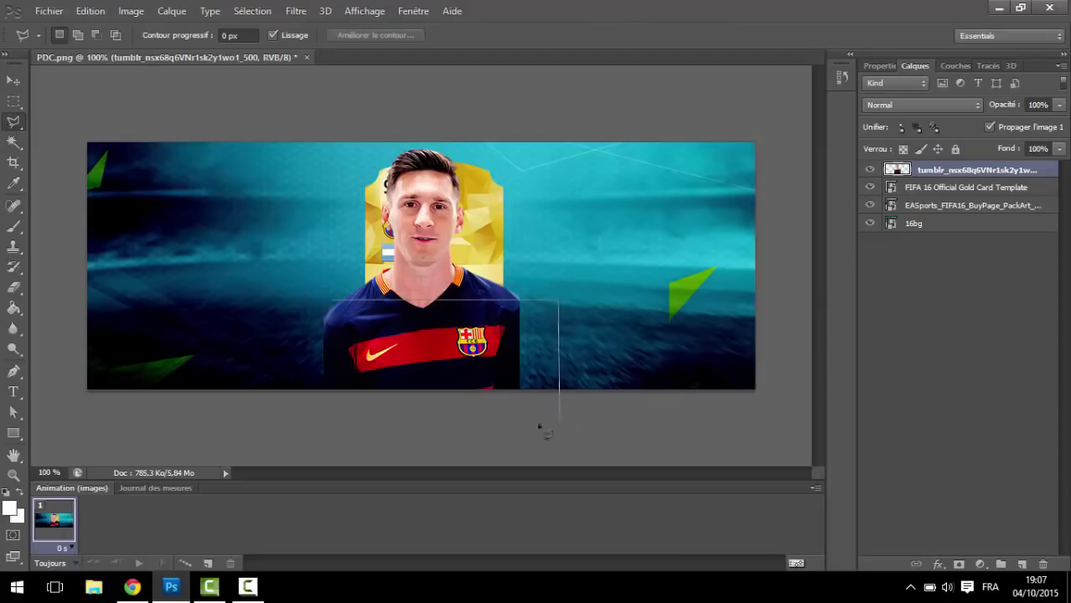
click(201, 374)
click(331, 300)
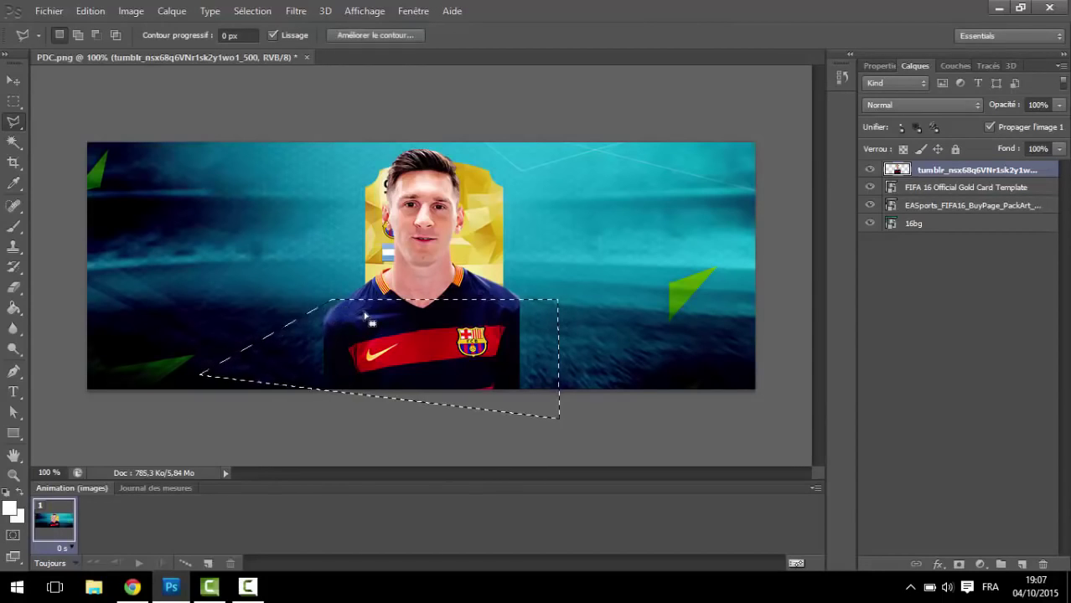
key(Delete)
key(ctrl+d)
Scale the portrait down to about 63% and move it into the upper-right area of the gold card.
click(12, 82)
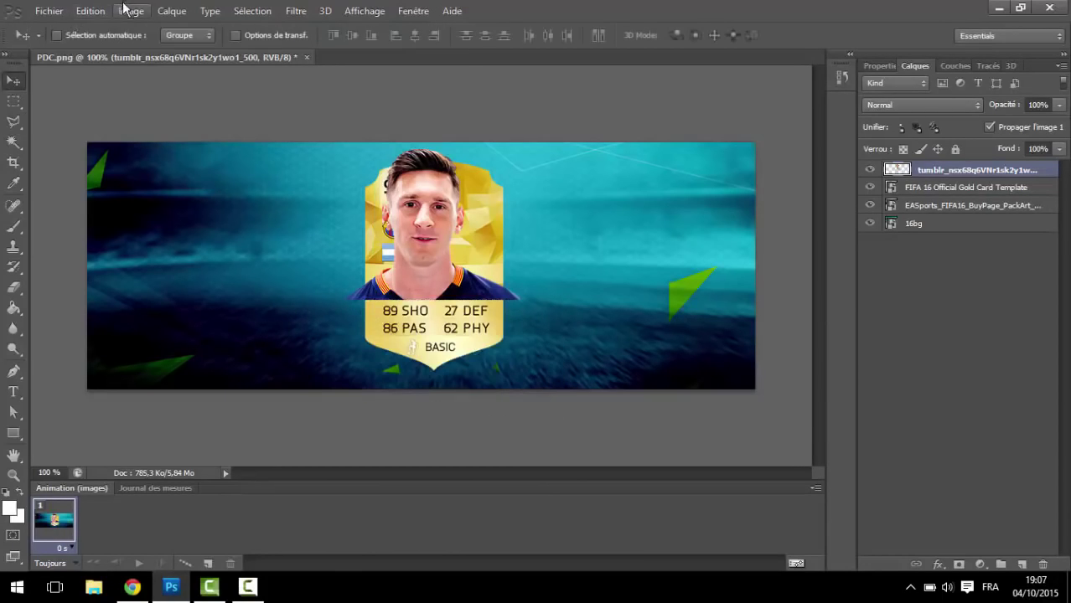
click(90, 11)
click(224, 288)
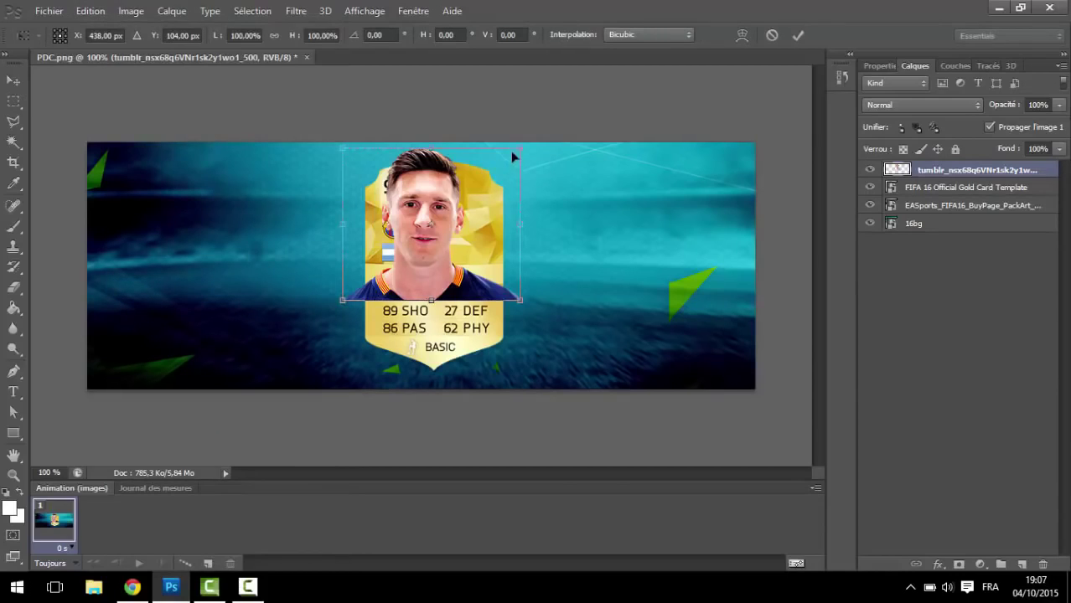
drag(512, 154, 448, 193)
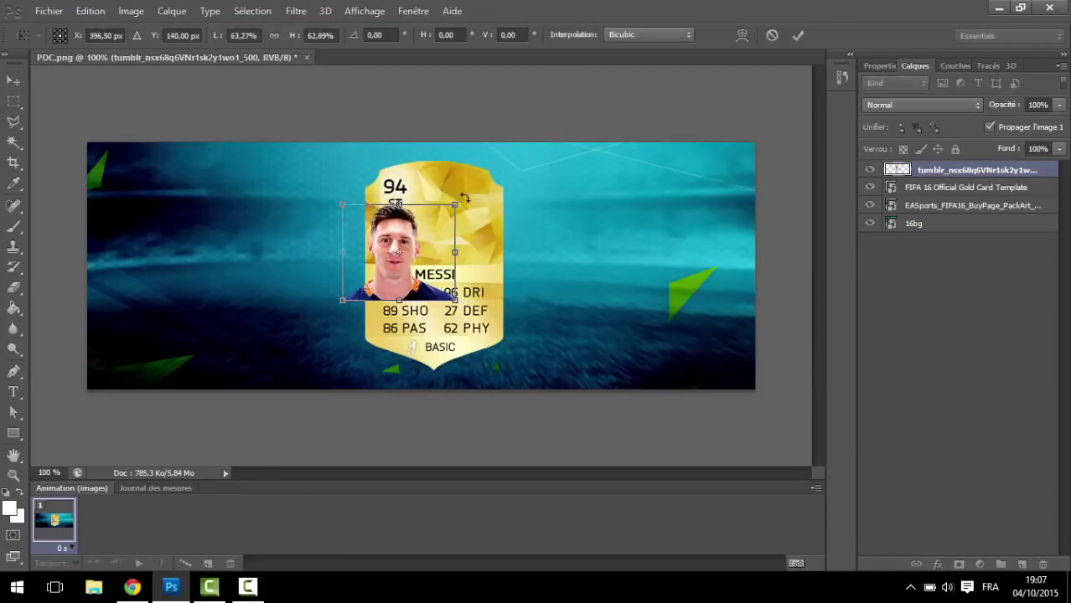
key(Return)
drag(395, 249, 466, 224)
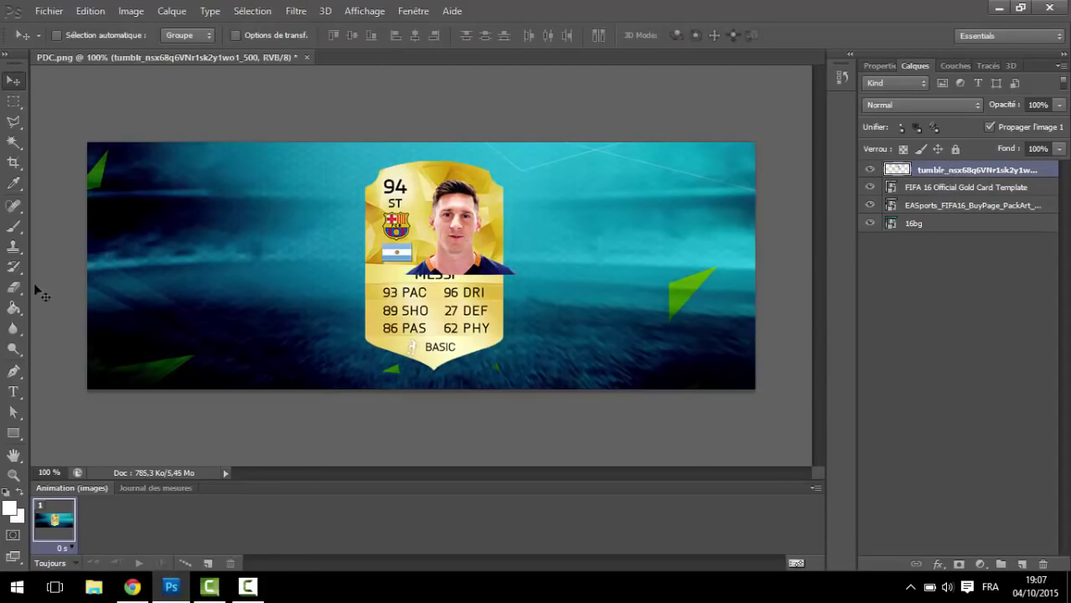
Erase the portrait's lower edge over the card's name with a soft 56 px Eraser at 0% hardness.
click(14, 287)
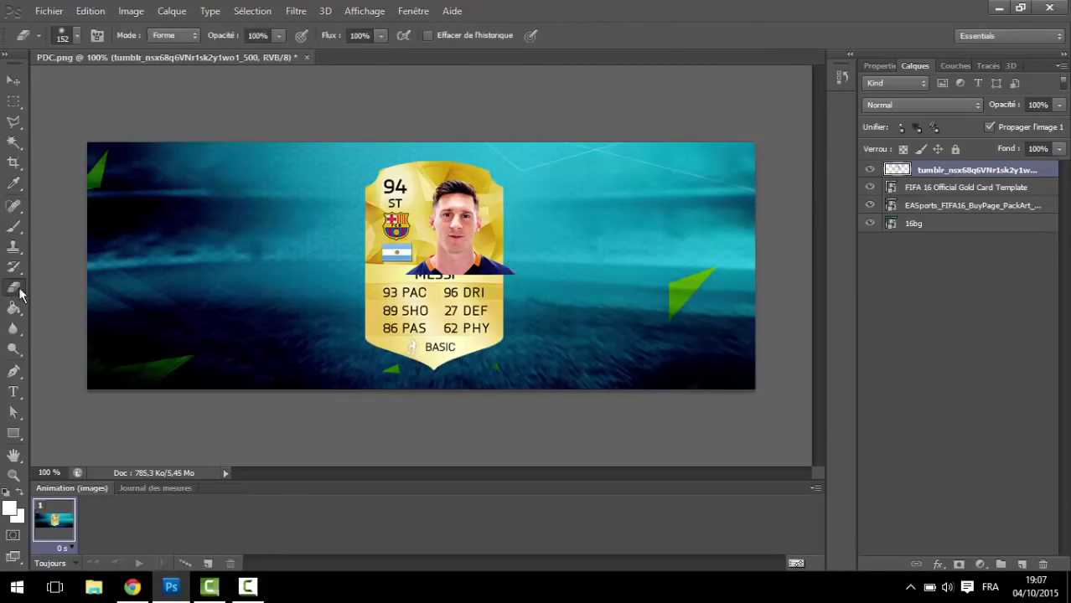
click(76, 36)
drag(116, 85, 106, 86)
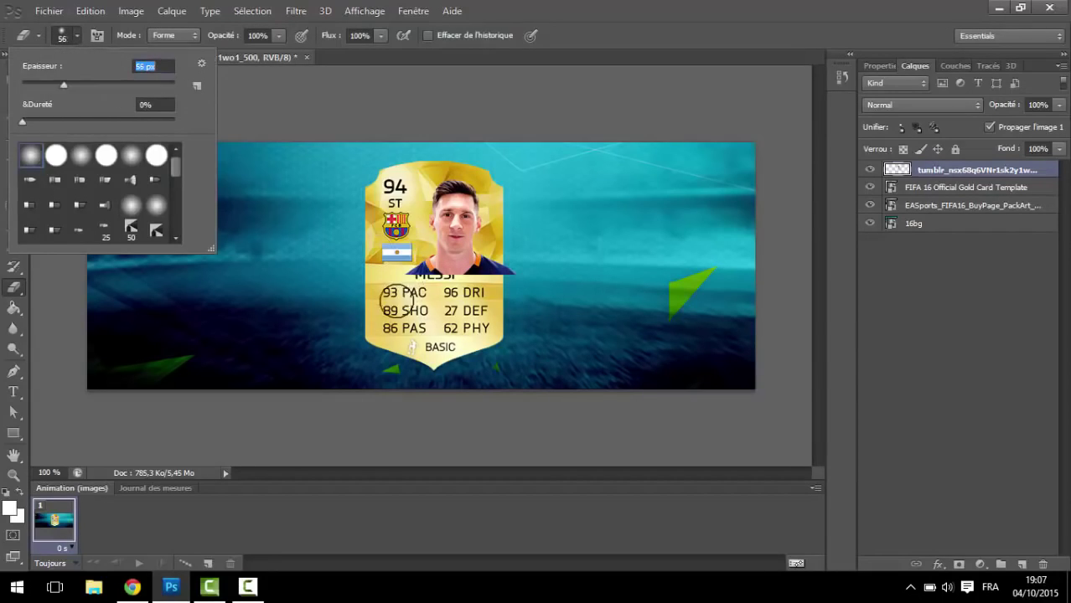
click(396, 298)
mouse_move(418, 289)
mouse_down()
mouse_move(516, 281)
mouse_move(466, 295)
mouse_move(440, 295)
mouse_move(490, 290)
mouse_move(415, 292)
mouse_up()
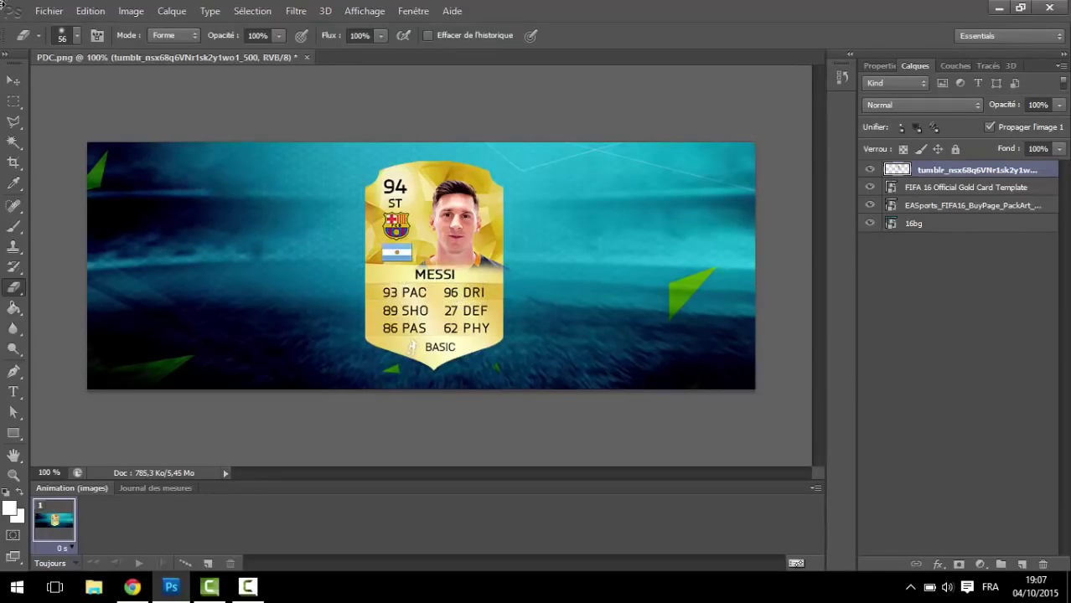
Convert the portrait and gold card layers into a single smart object and move it to the left part of the banner.
click(12, 84)
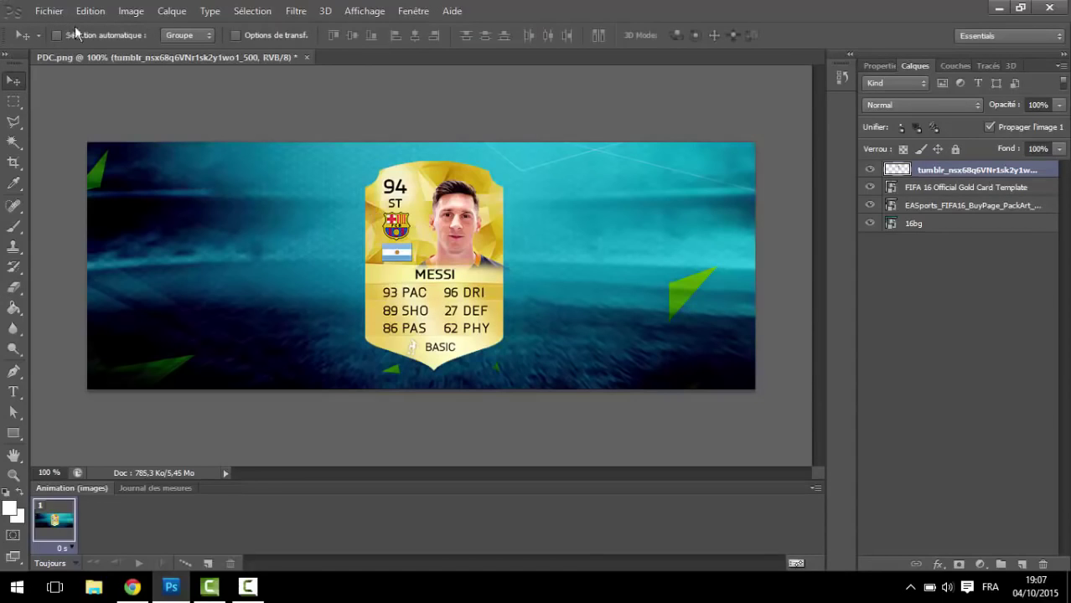
ctrl+click(954, 190)
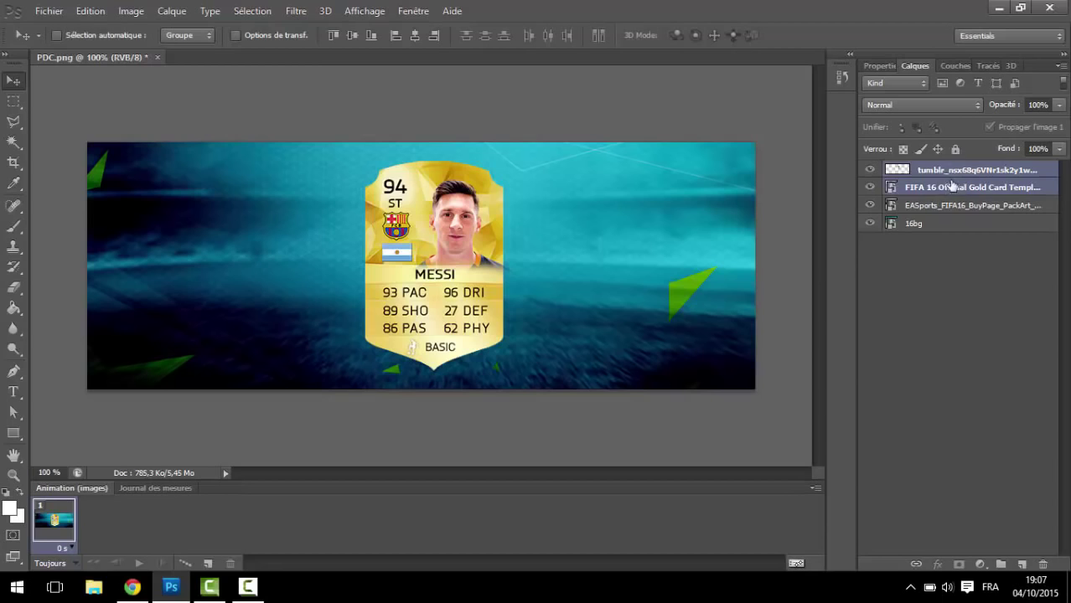
click(950, 247)
click(948, 173)
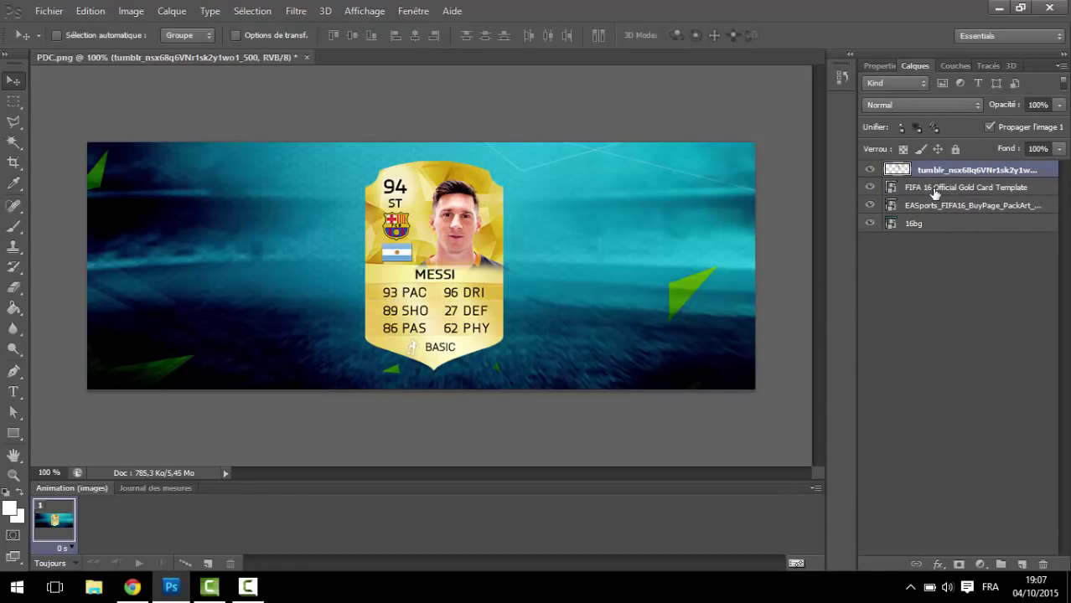
ctrl+click(934, 191)
right_click(941, 193)
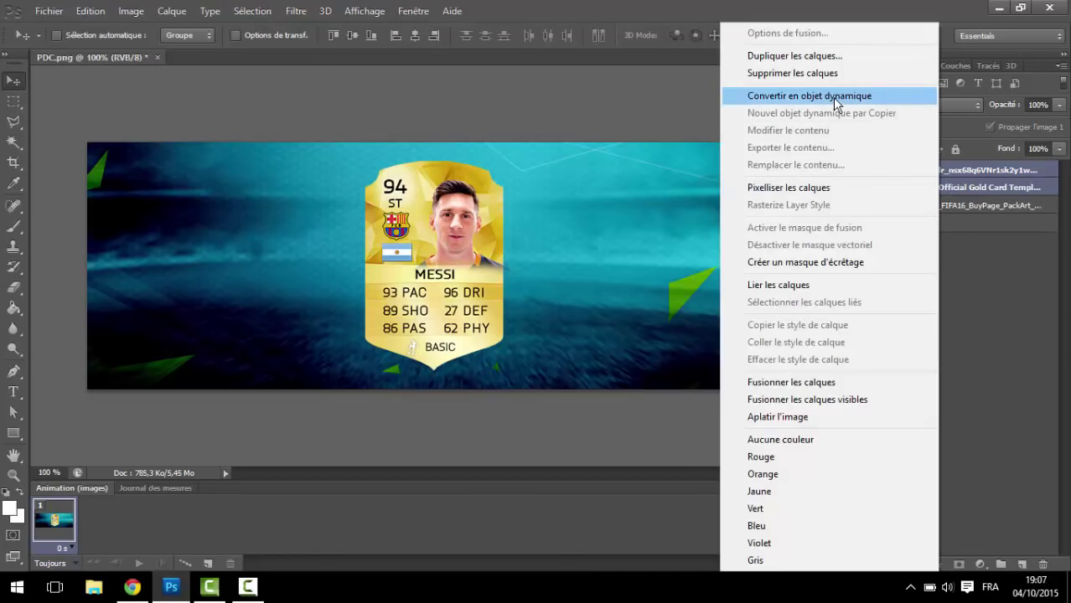
click(832, 97)
drag(460, 294, 261, 263)
Place the Messi image from the JOUEUR PNG folder, enlarge it and position it overlapping the card's right edge.
click(48, 11)
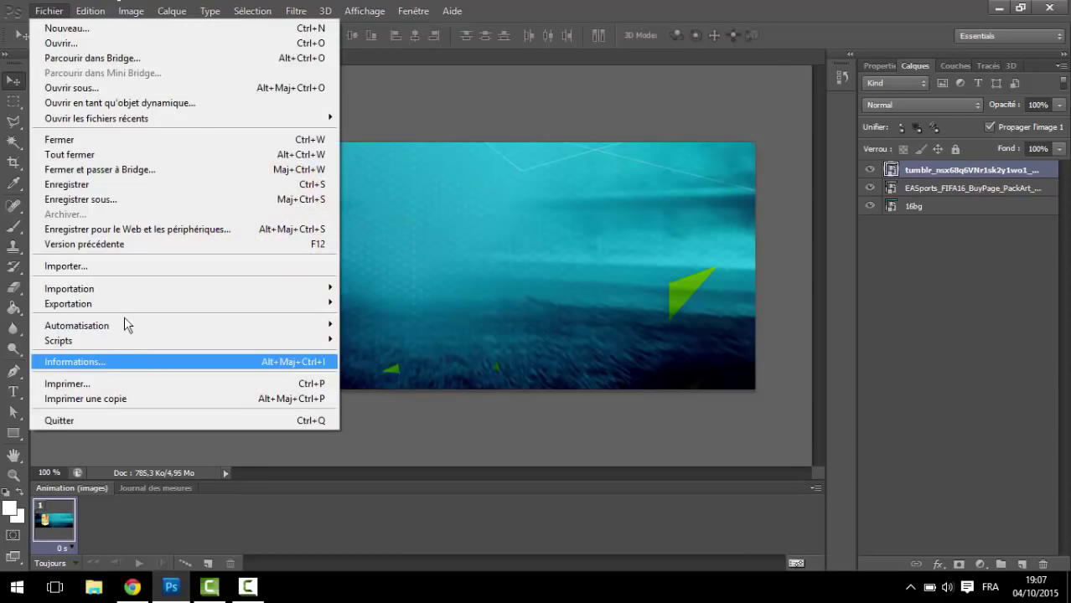
click(84, 266)
scroll(649, 195, down, 5)
scroll(591, 242, down, 3)
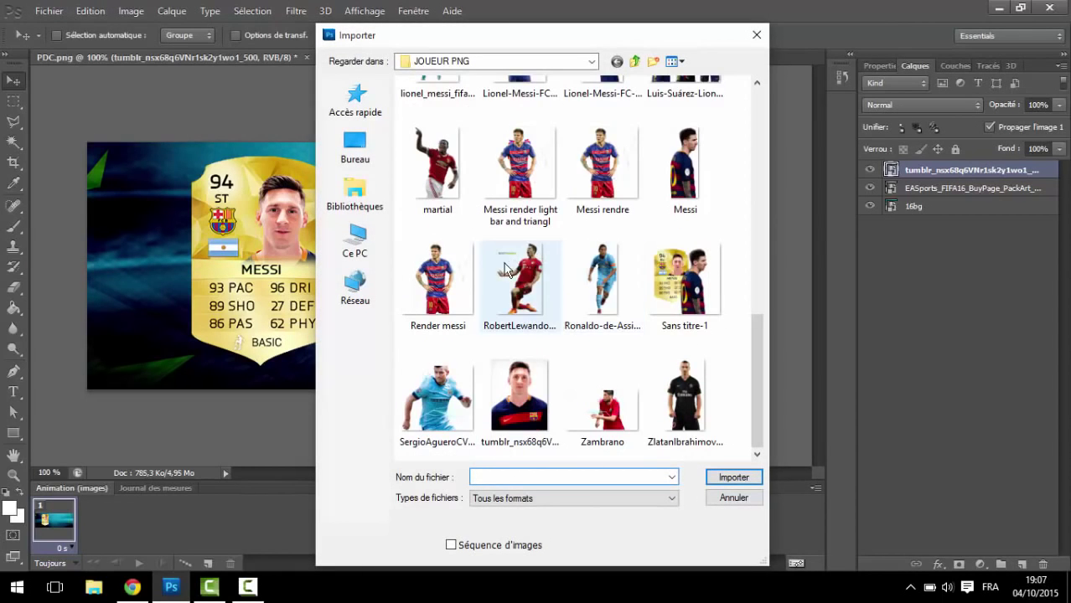
double_click(684, 173)
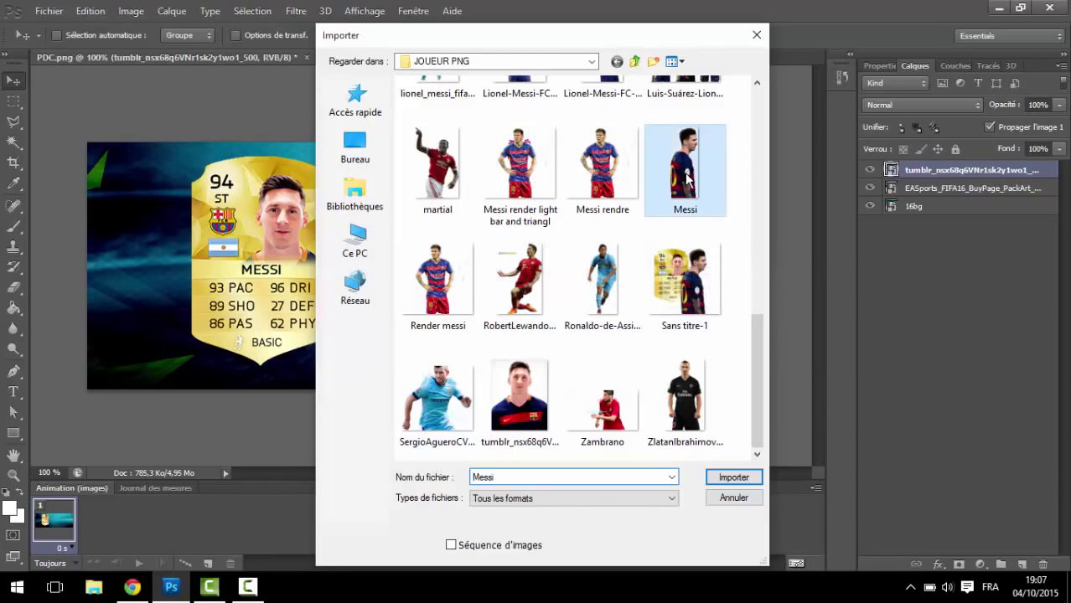
drag(460, 172, 514, 120)
key(Return)
drag(458, 321, 380, 355)
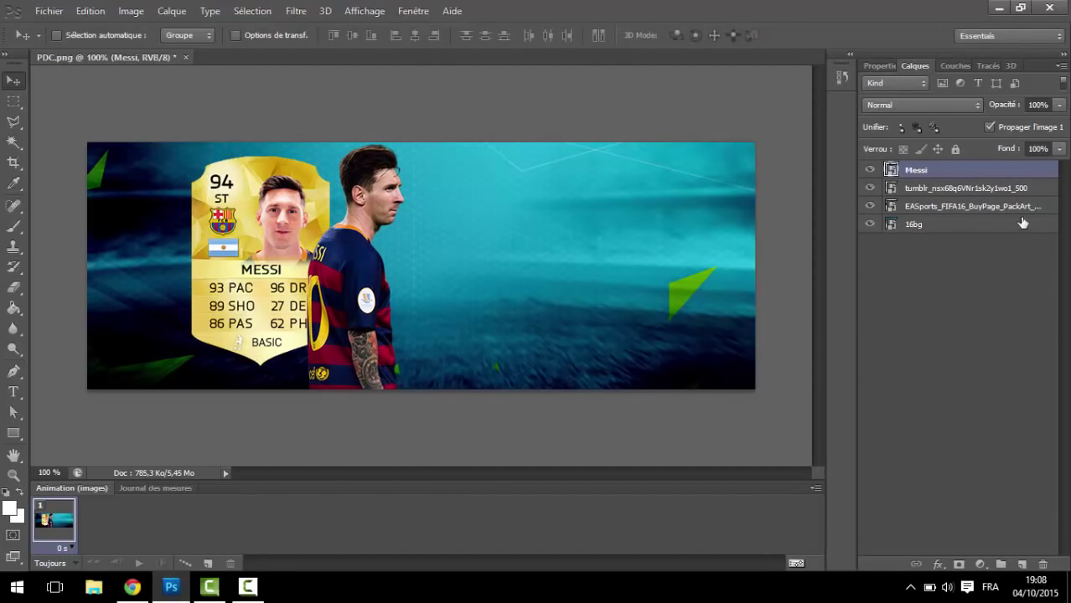
Add a black Drop Shadow to the Messi render layer at 75% opacity, 54° angle, 8 px distance and 5 px size.
double_click(1054, 174)
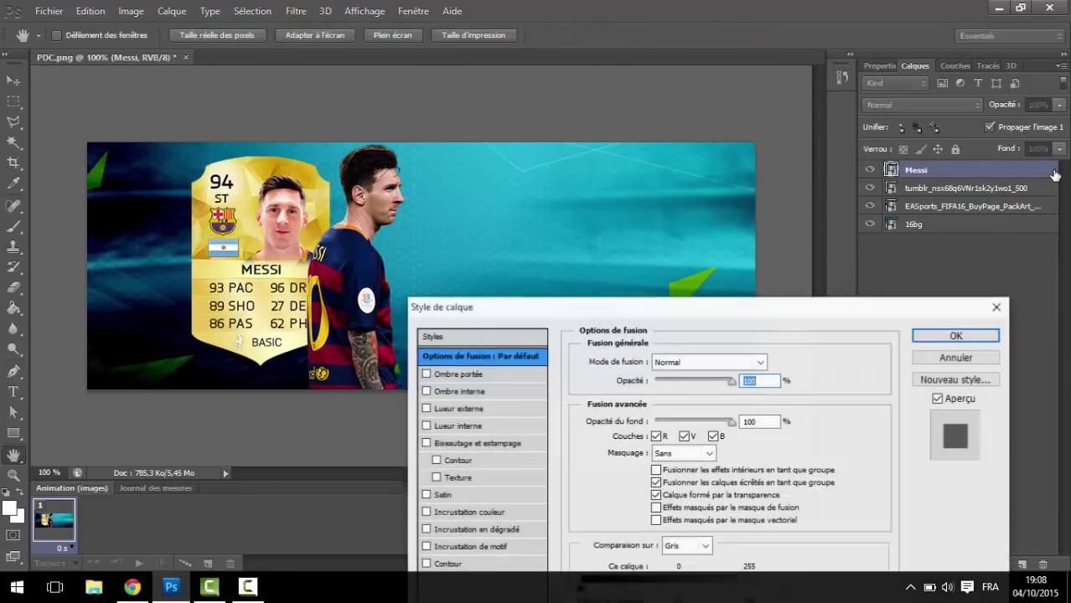
click(549, 254)
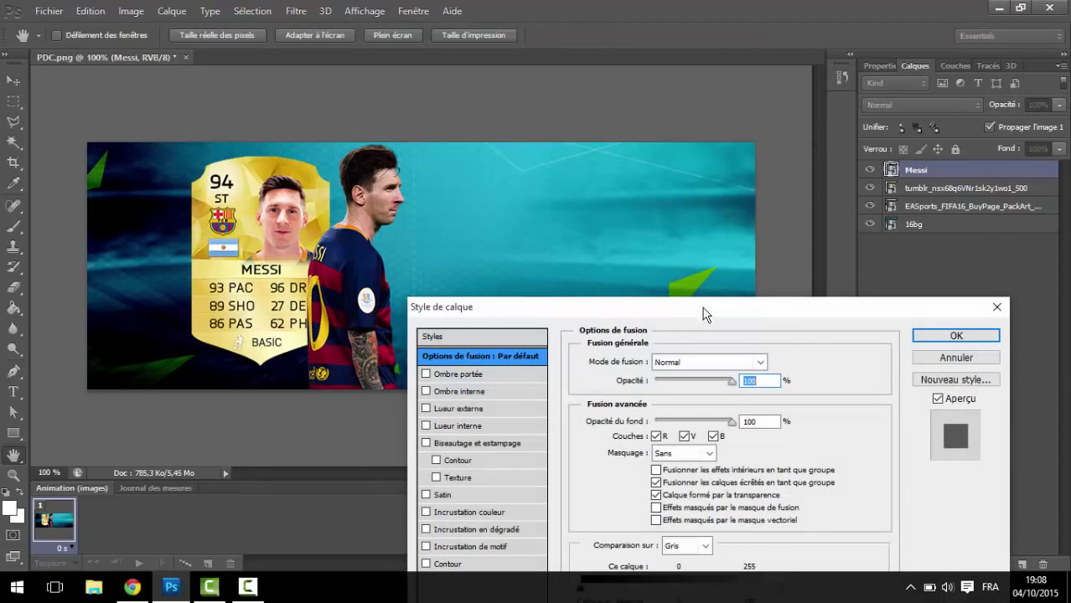
drag(703, 312, 791, 180)
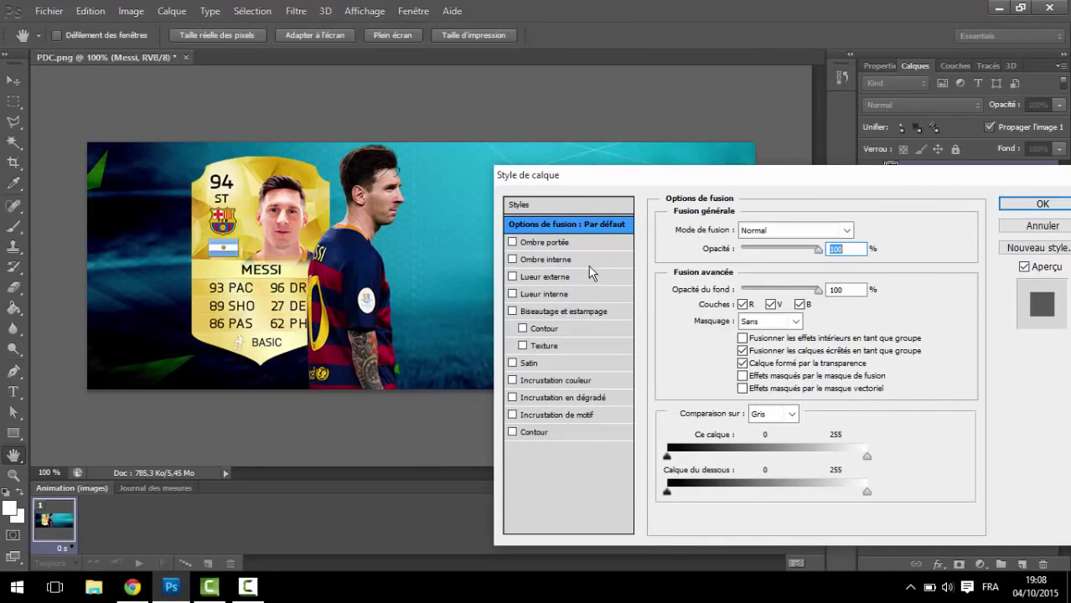
click(541, 242)
drag(392, 285, 386, 292)
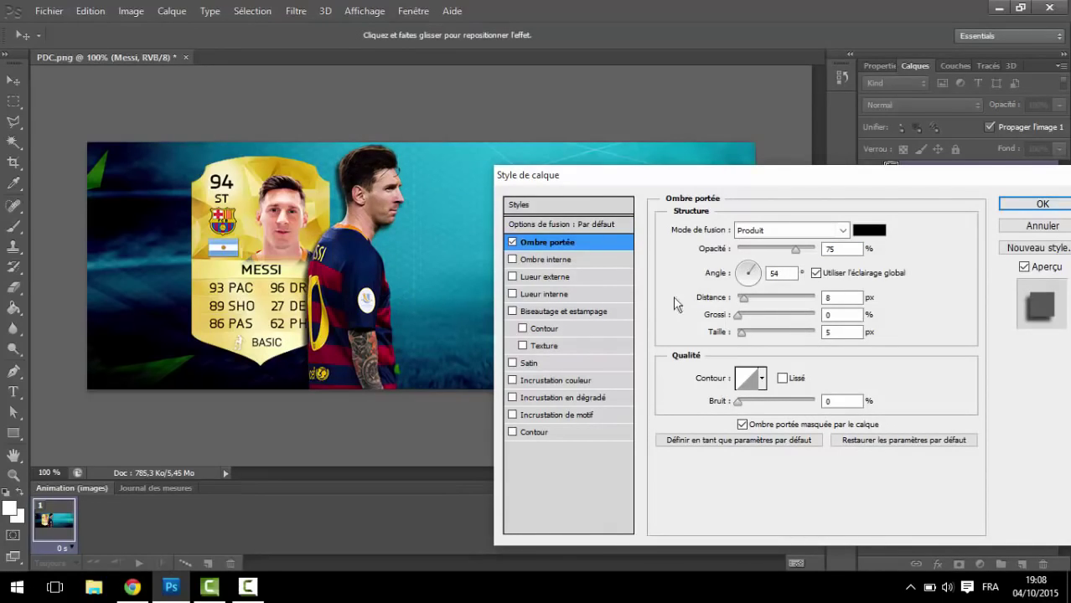
click(1039, 202)
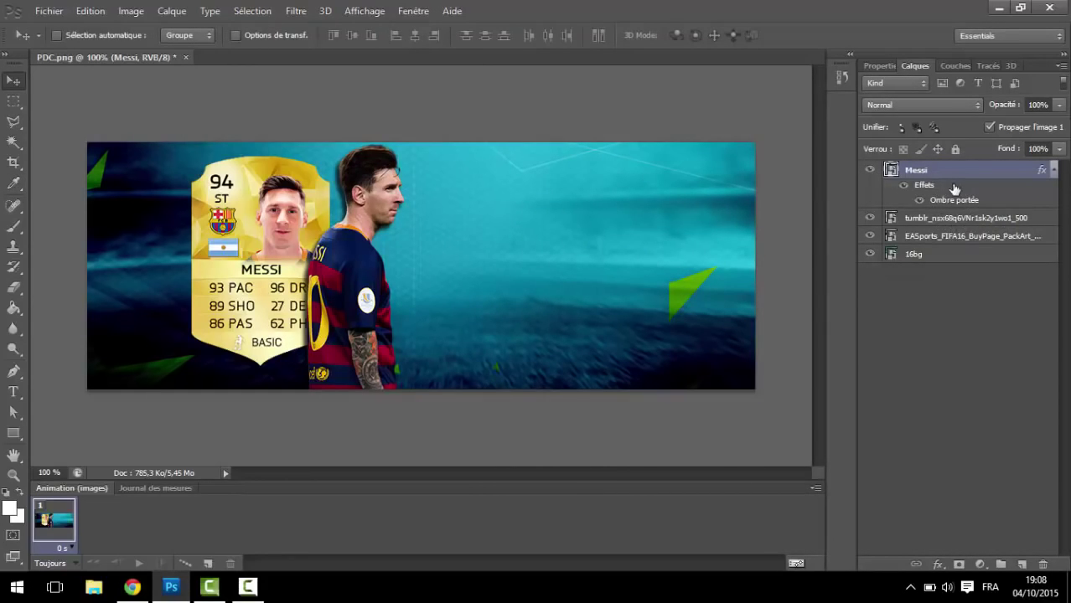
Convert the Messi render and gold card layers into one smart object and move it toward the banner's left edge.
ctrl+click(947, 220)
right_click(947, 219)
click(765, 97)
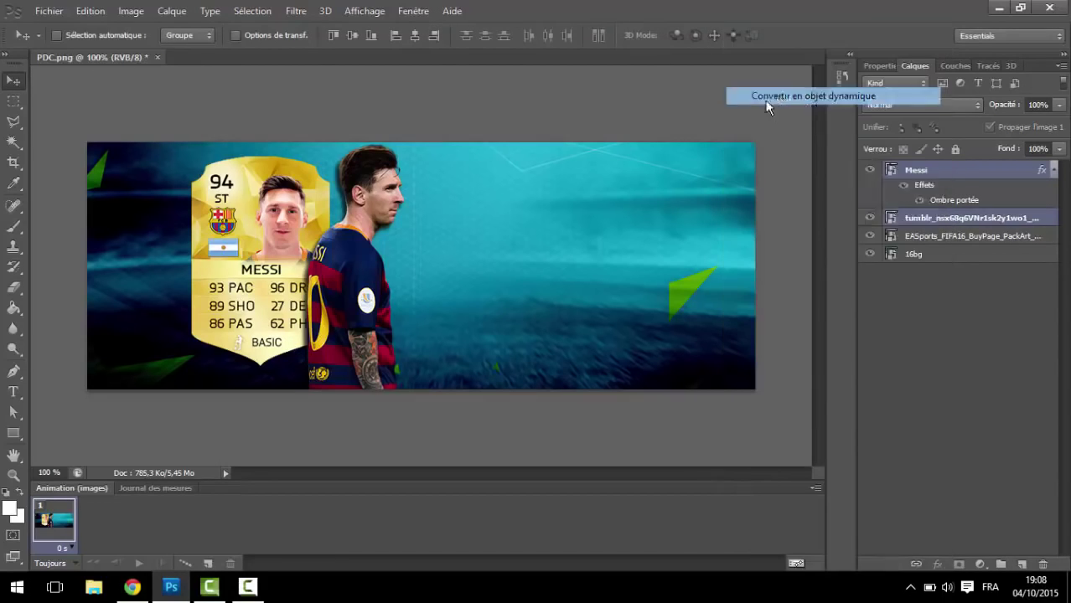
drag(440, 323, 373, 324)
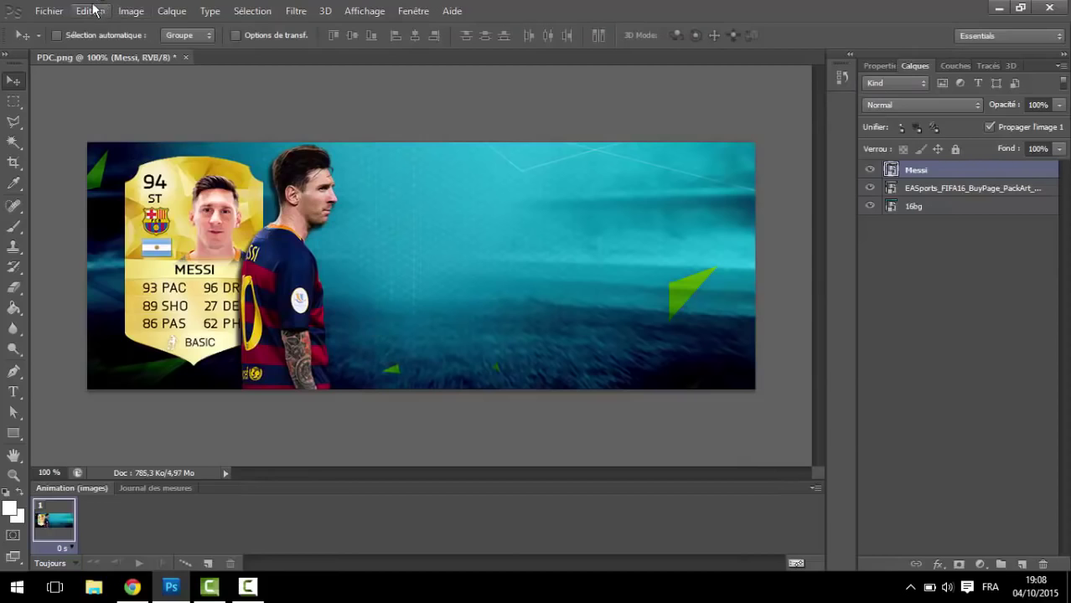
Scale the combined card and player object up to about 109% and shift it slightly down and left within the banner.
click(92, 10)
click(210, 286)
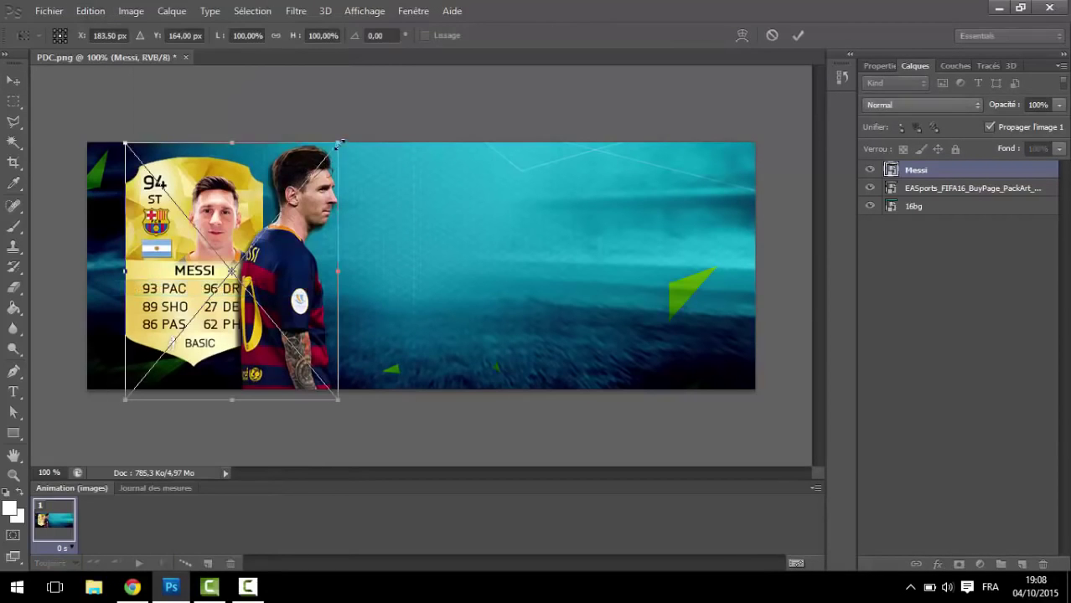
drag(333, 141, 359, 117)
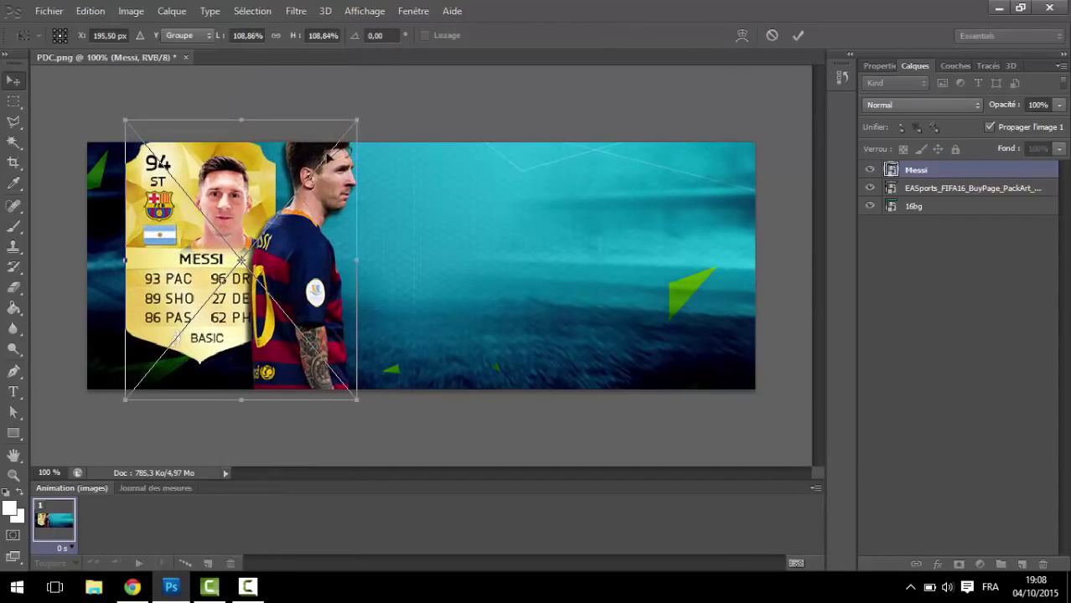
key(Return)
mouse_move(324, 341)
mouse_down()
mouse_move(337, 355)
mouse_move(327, 415)
mouse_move(337, 357)
mouse_move(312, 359)
mouse_up()
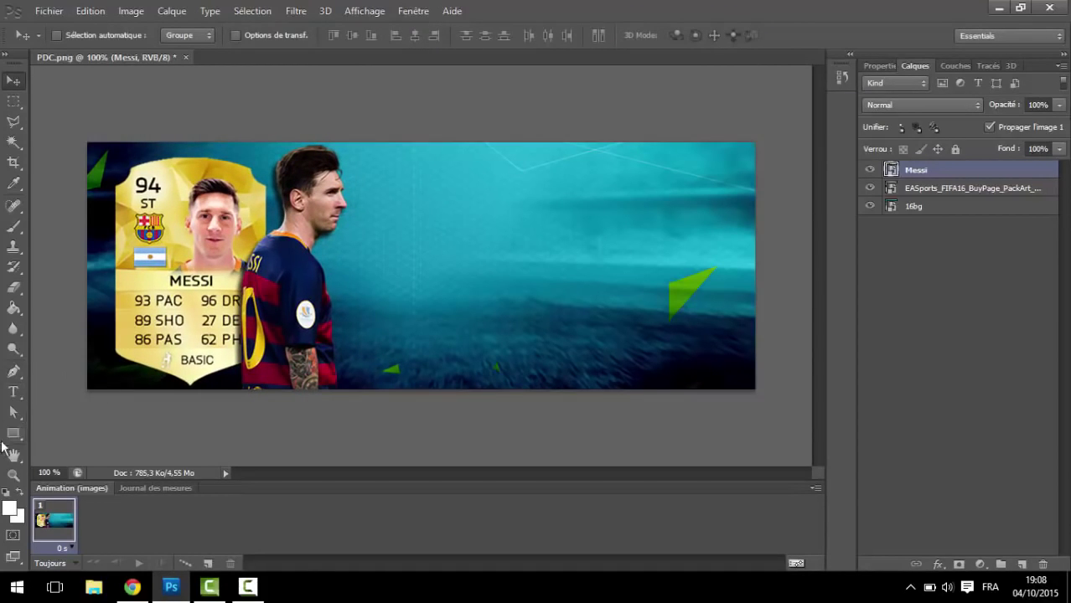
Draw a black rectangle about 447 by 132 px beside the player and shift it slightly left.
click(13, 433)
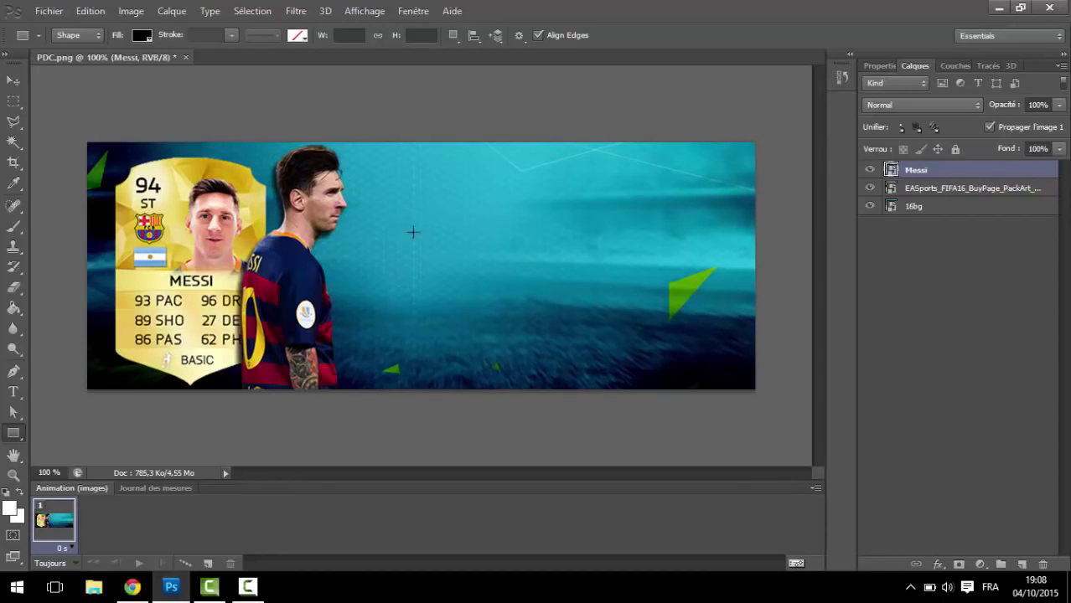
drag(400, 217, 751, 320)
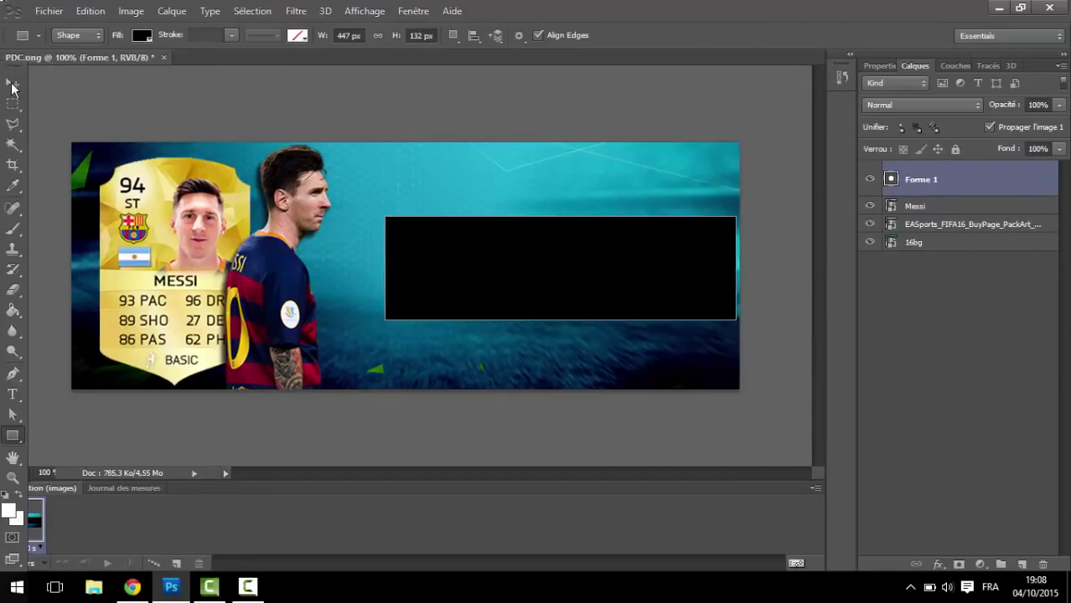
click(13, 82)
drag(662, 278, 649, 278)
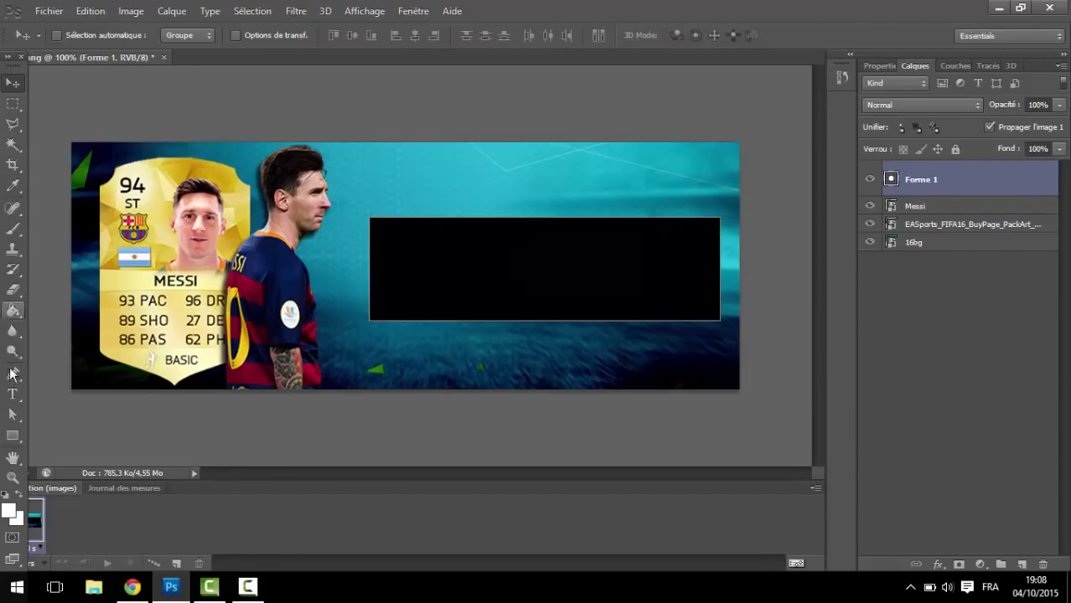
click(12, 436)
drag(357, 175, 702, 178)
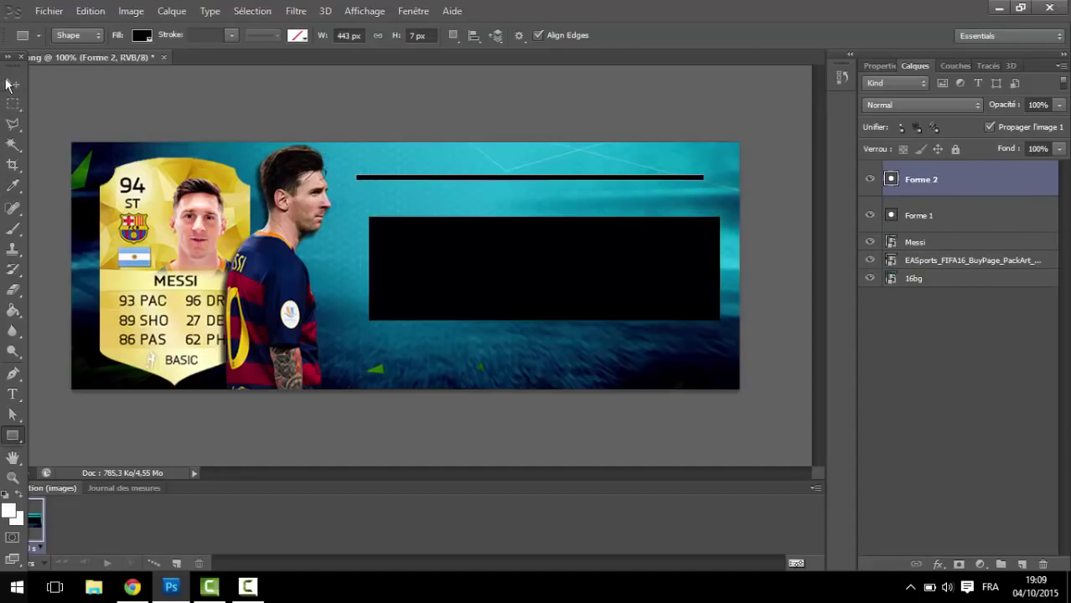
click(12, 83)
key(Delete)
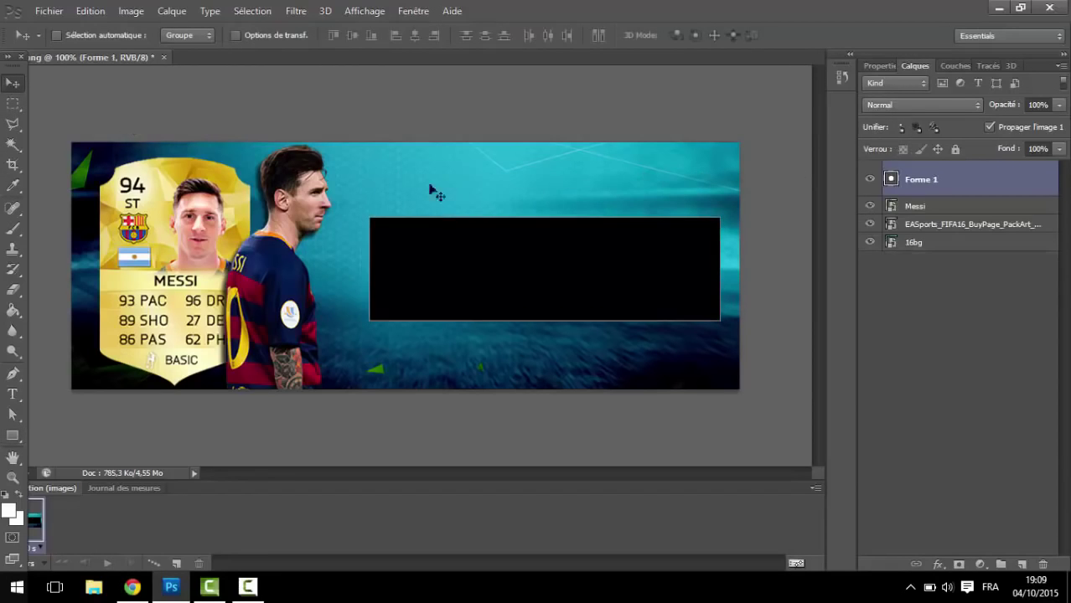
Draw a thin bar about 453 by 5 px along the black rectangle's upper edge and give it a white ffffff Color Overlay.
click(13, 436)
drag(368, 209, 724, 214)
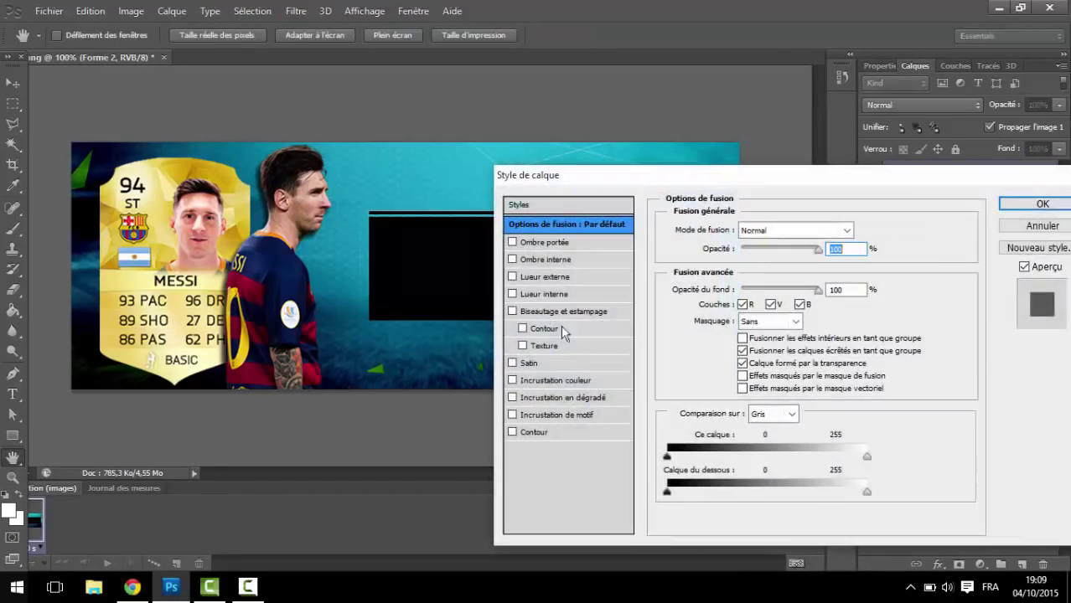
click(553, 380)
click(863, 233)
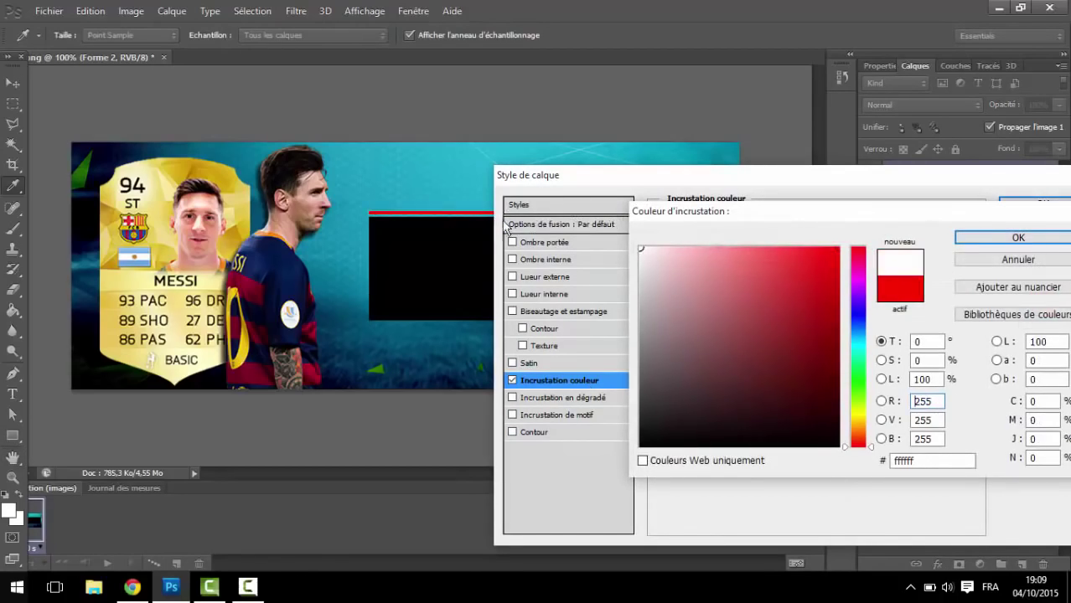
click(1022, 238)
click(1038, 205)
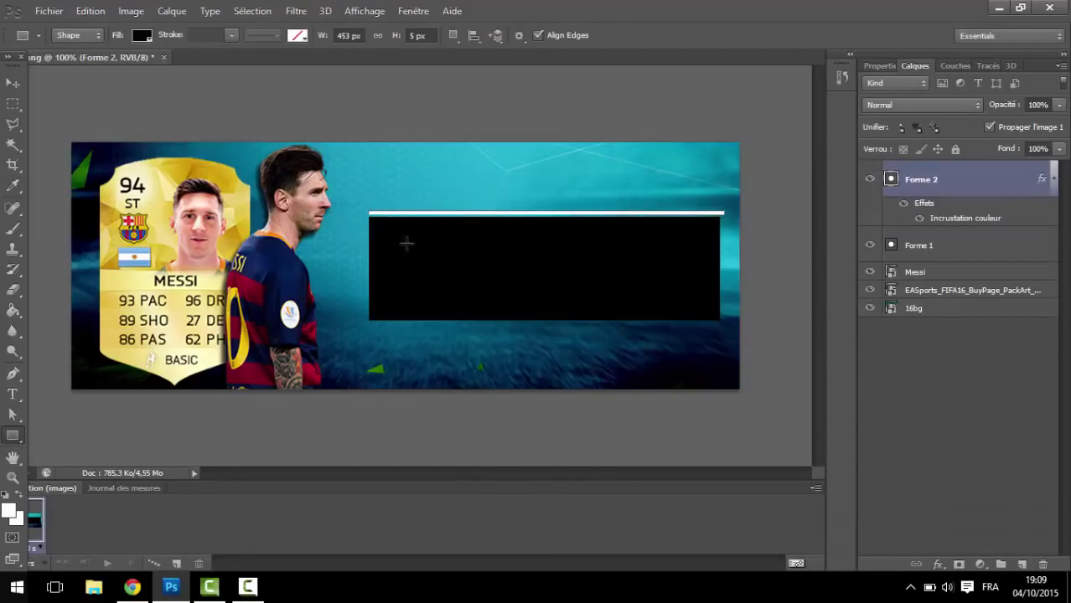
Align the white bar with the rectangle's upper edge, then rasterize it and fade both ends with a soft 141 px Eraser at 0% hardness.
click(12, 83)
drag(484, 305, 483, 307)
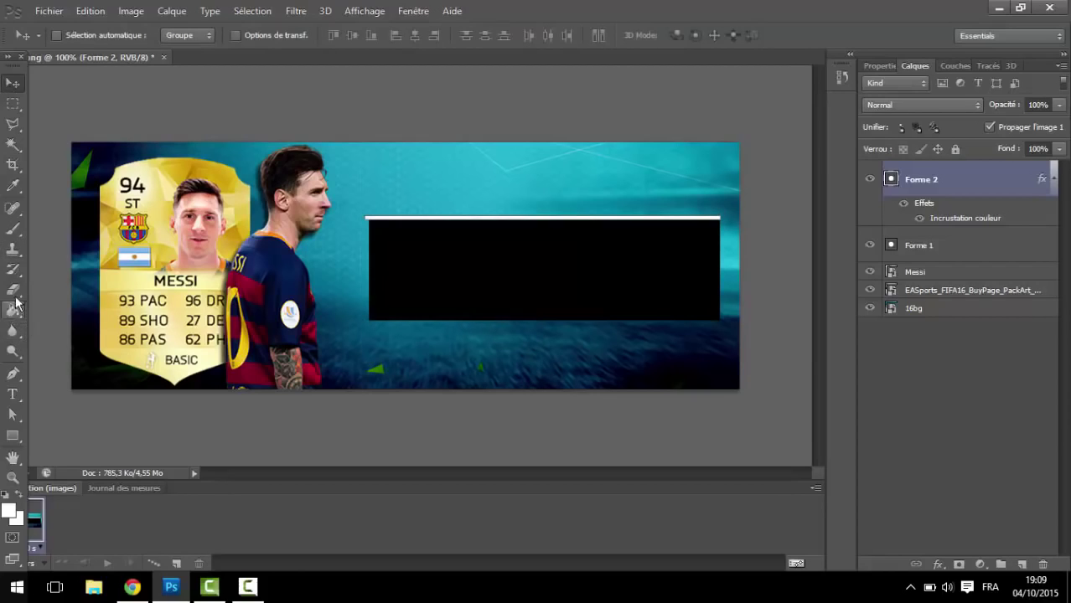
click(12, 290)
right_click(102, 75)
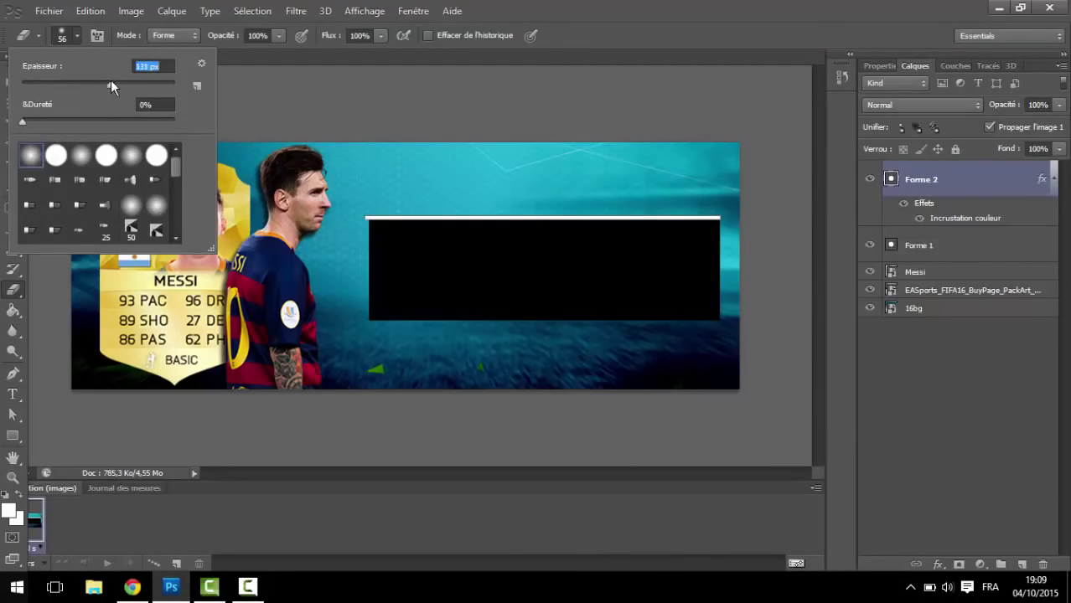
drag(111, 81, 115, 81)
click(365, 211)
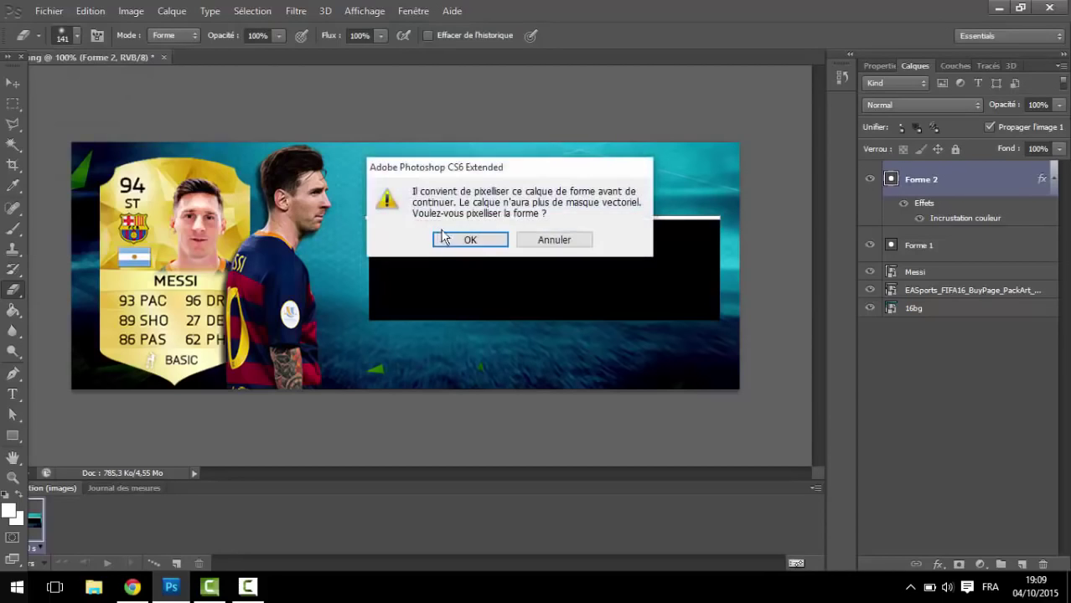
click(443, 237)
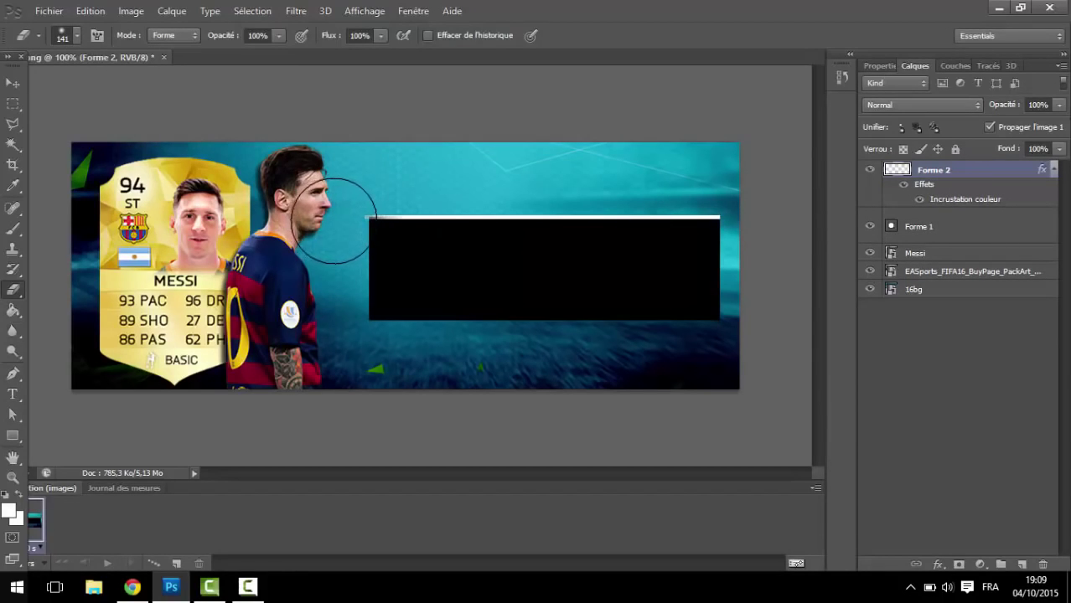
click(359, 192)
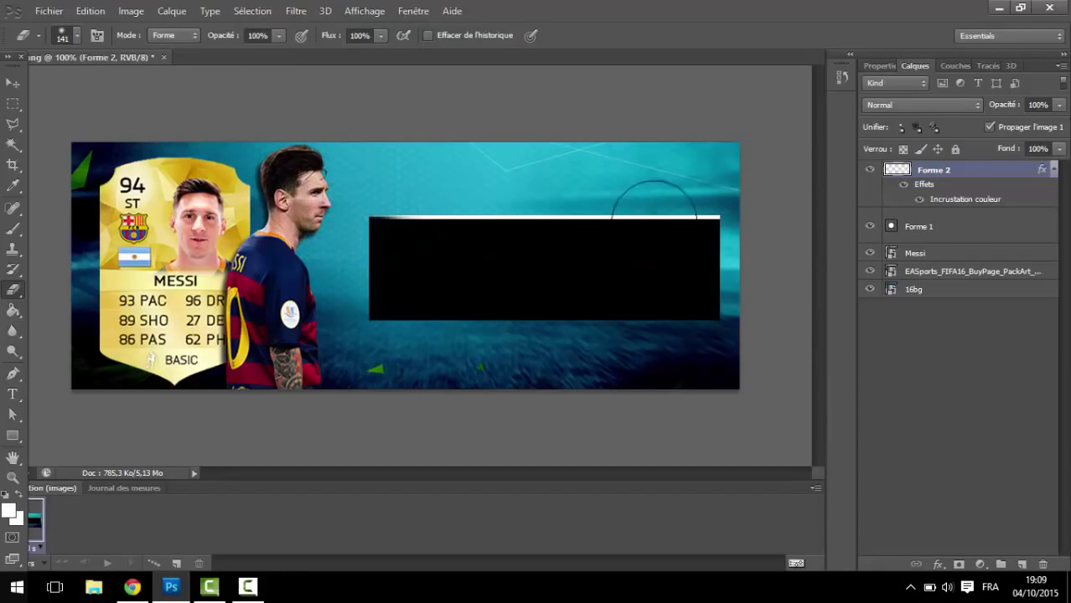
click(727, 217)
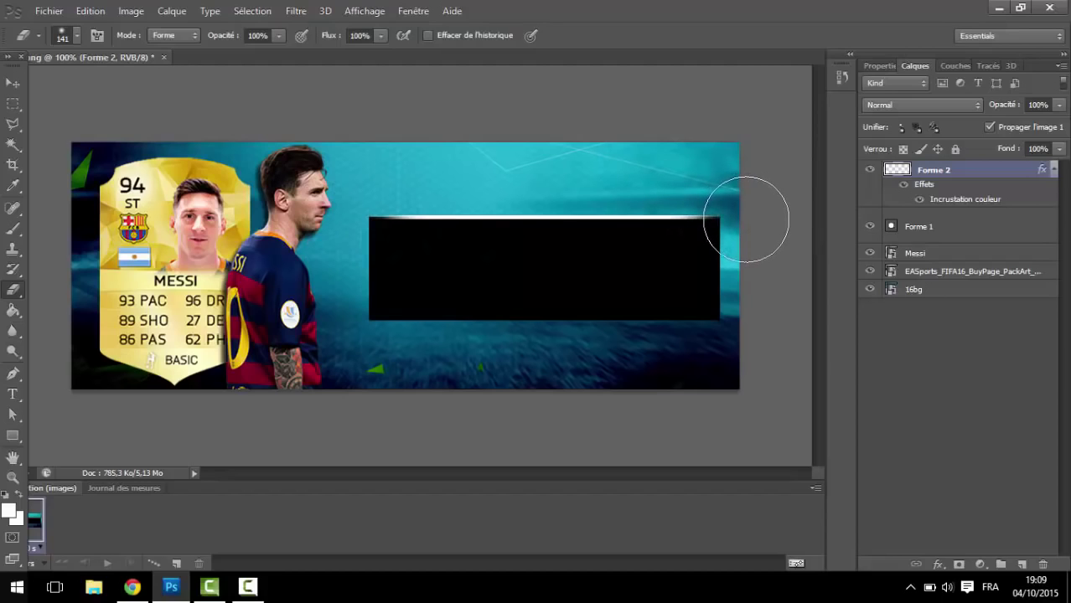
Duplicate the faded white bar layer and move the copy onto the black rectangle's lower edge.
click(11, 78)
right_click(923, 183)
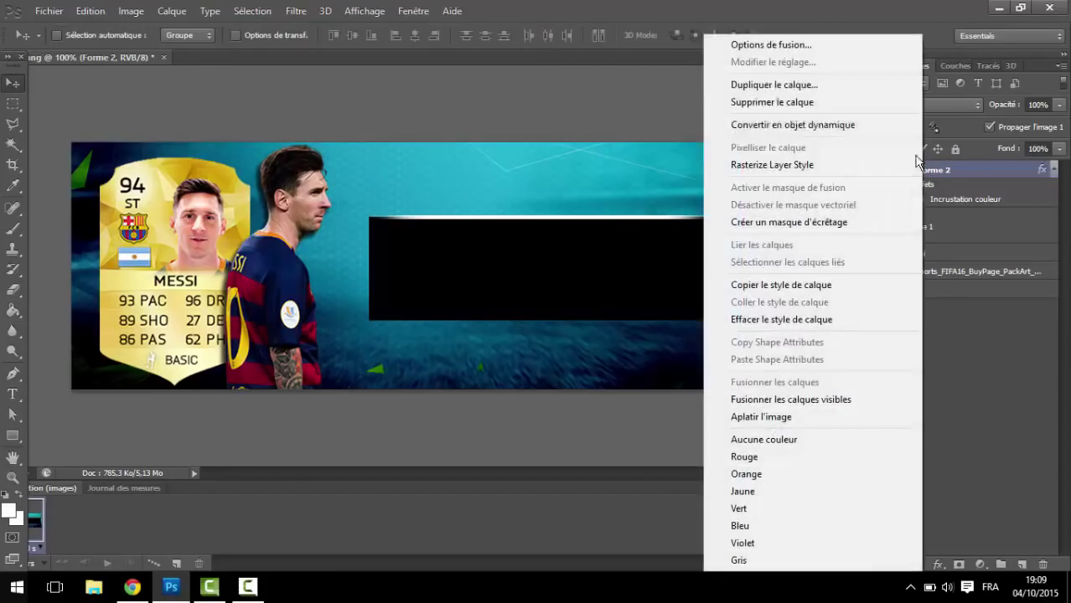
click(759, 87)
click(677, 179)
drag(617, 220, 615, 322)
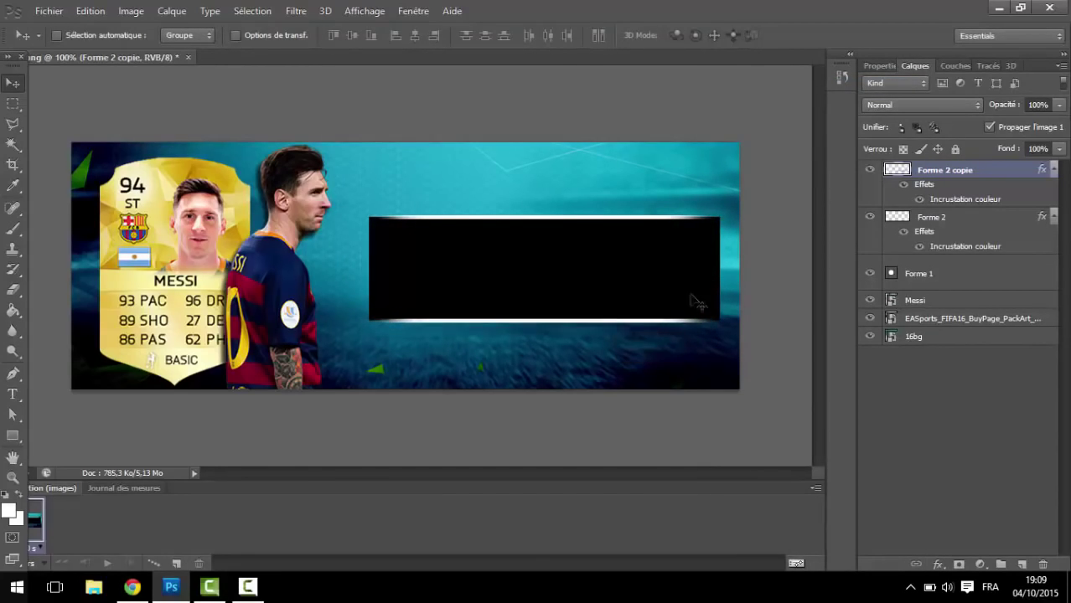
Lower the black rectangle layer's opacity to 61%.
click(960, 277)
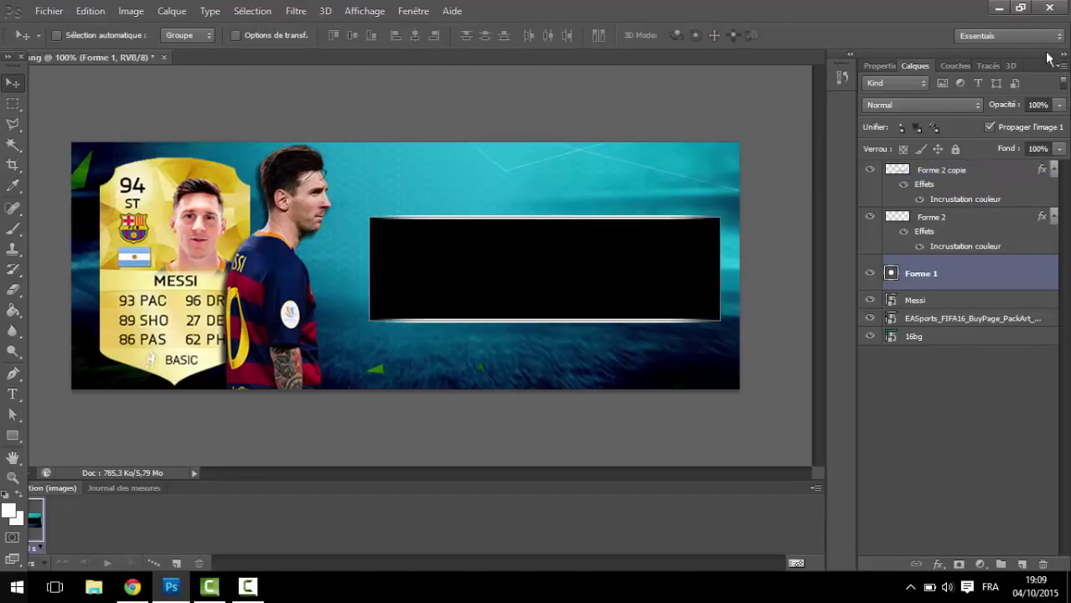
click(1060, 105)
drag(1058, 123, 1026, 126)
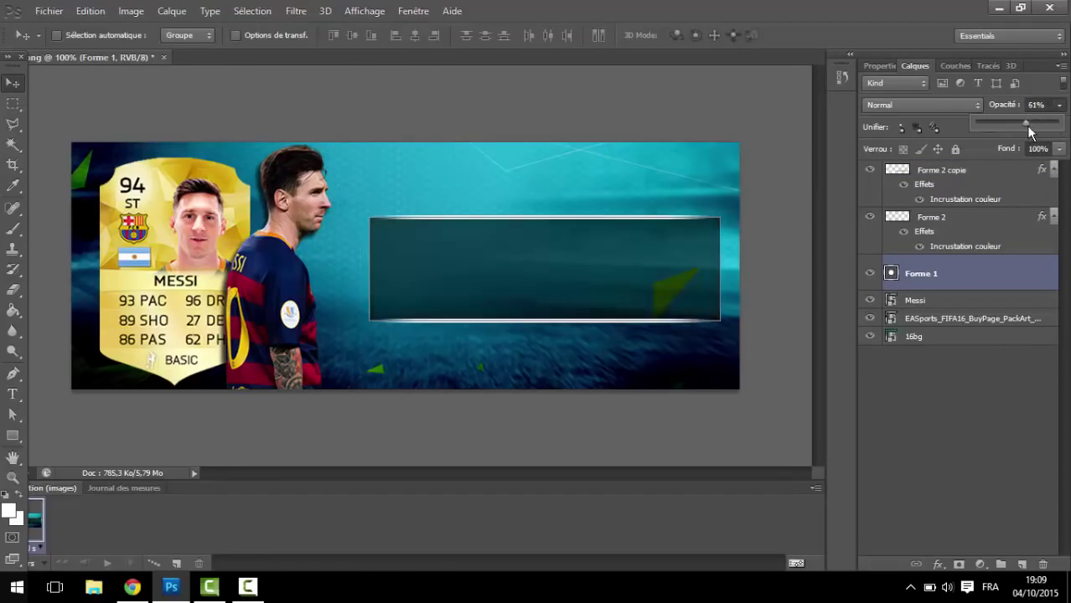
click(928, 493)
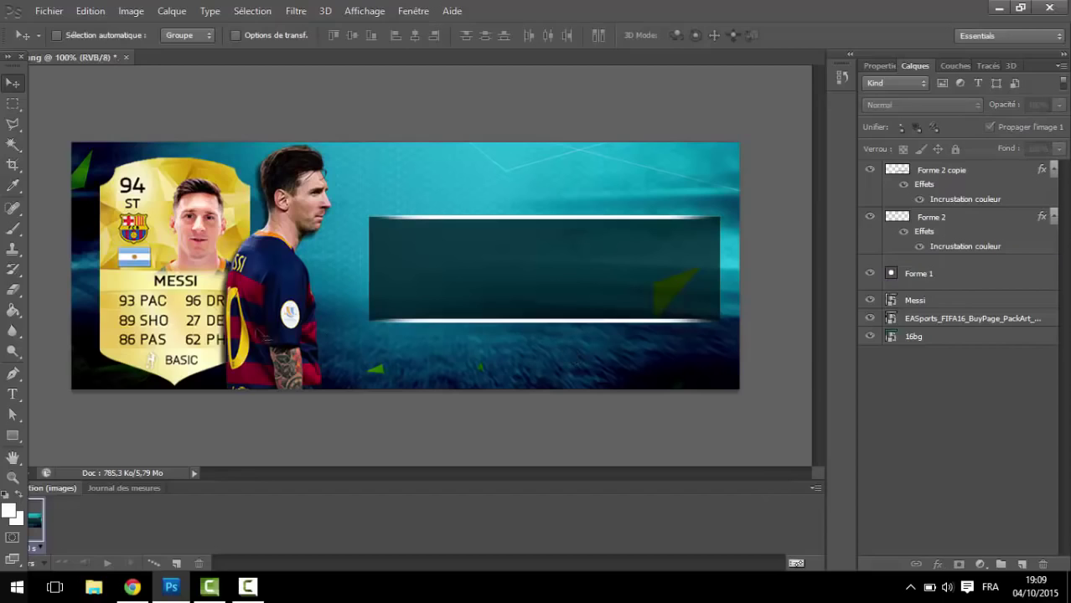
Add the letter K in EA Sans Curves at 91.89 pt and move it to the left end of the dark panel.
click(14, 394)
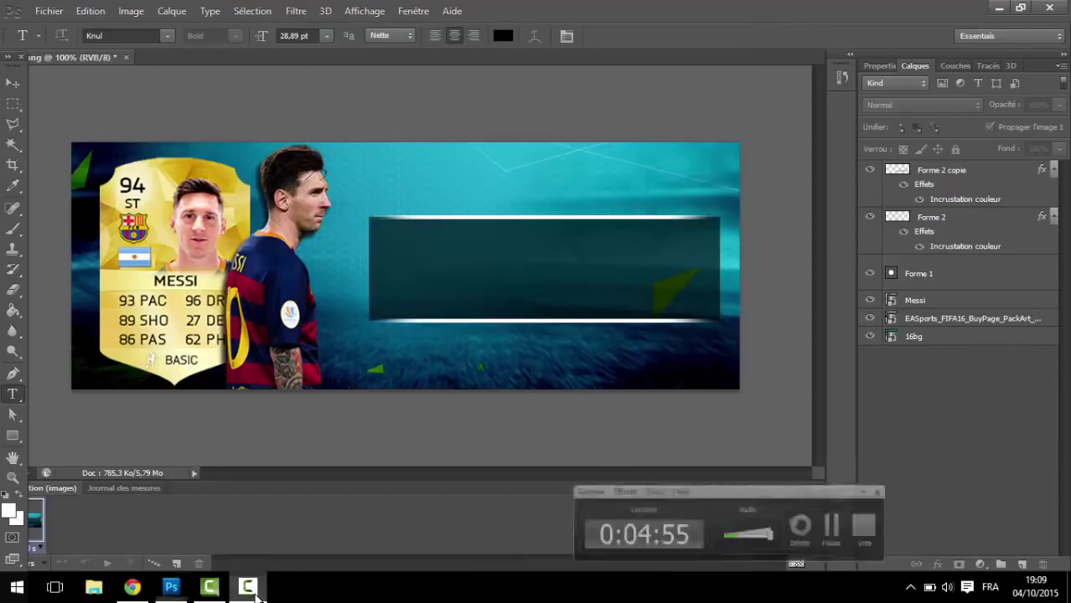
drag(358, 237, 706, 389)
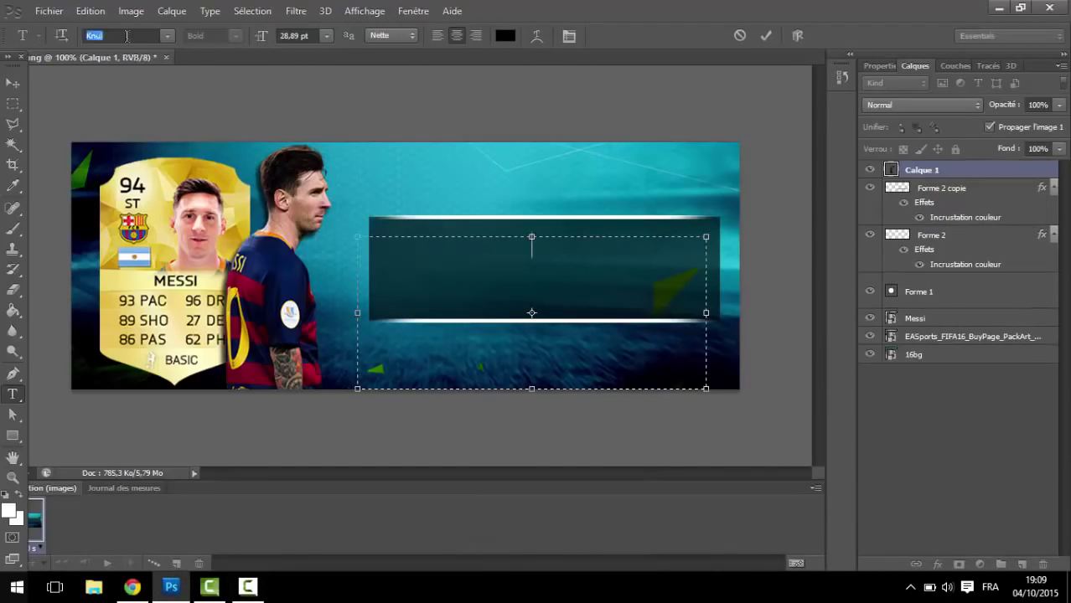
text(EA Sans Curves)
key(Return)
mouse_move(260, 38)
mouse_down()
mouse_move(333, 43)
mouse_move(175, 45)
mouse_move(274, 36)
mouse_move(242, 42)
mouse_up()
text(K)
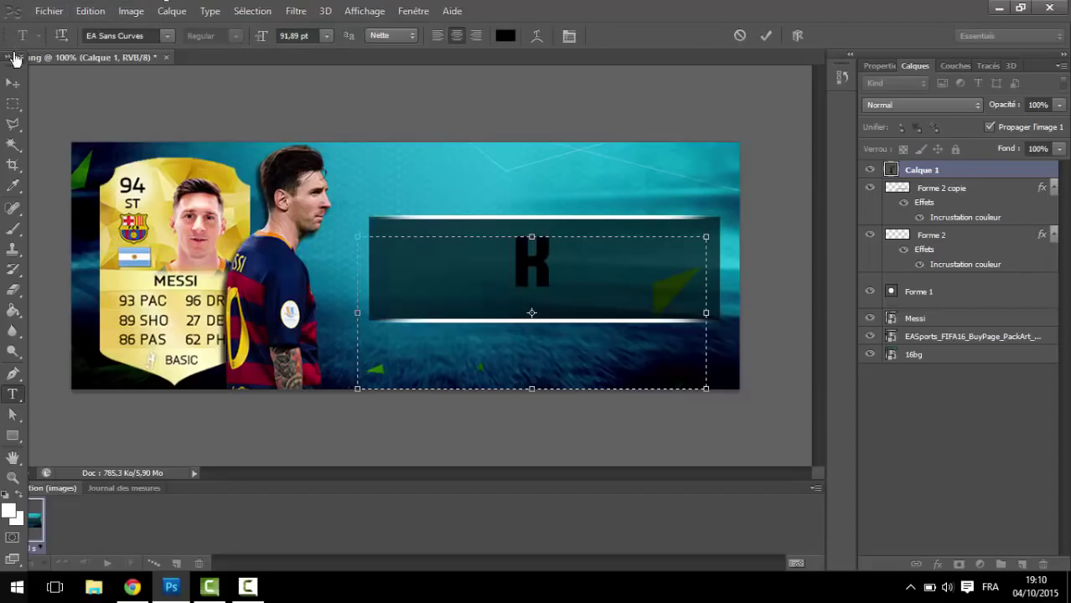
click(12, 83)
drag(505, 318, 379, 318)
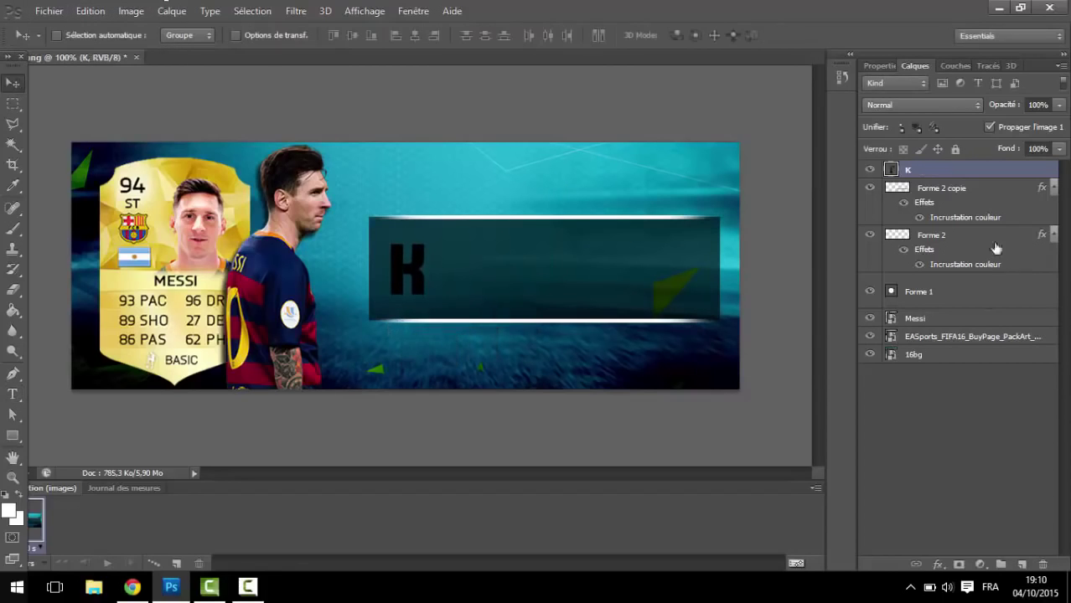
Add a gradient overlay to the K text layer using the white-to-light-grey gradient preset.
right_click(993, 185)
click(1037, 174)
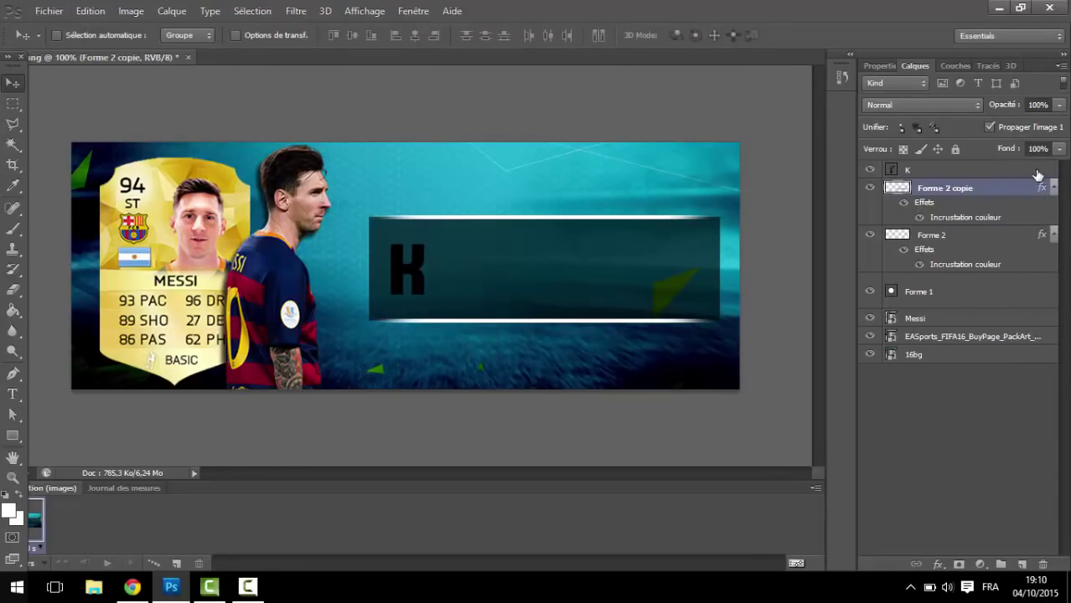
double_click(1047, 170)
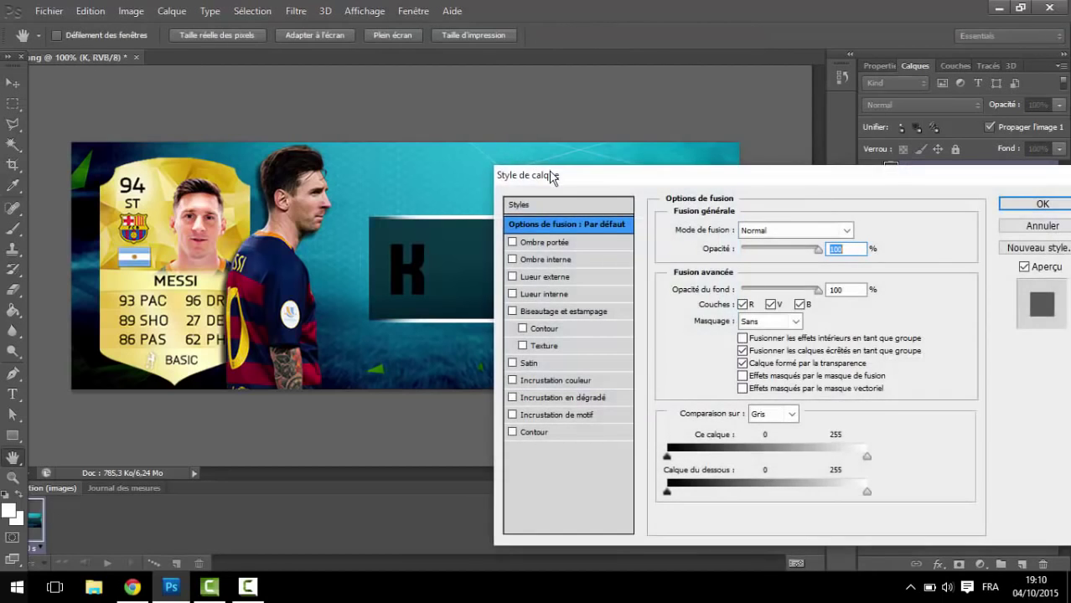
drag(554, 170, 671, 104)
click(680, 325)
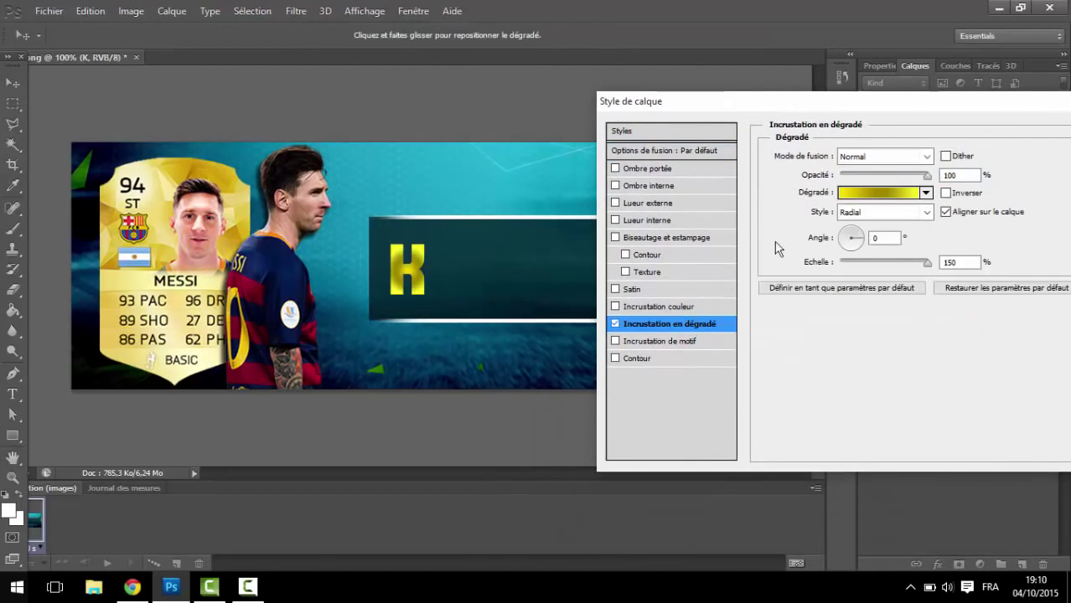
click(876, 193)
scroll(835, 325, down, 2)
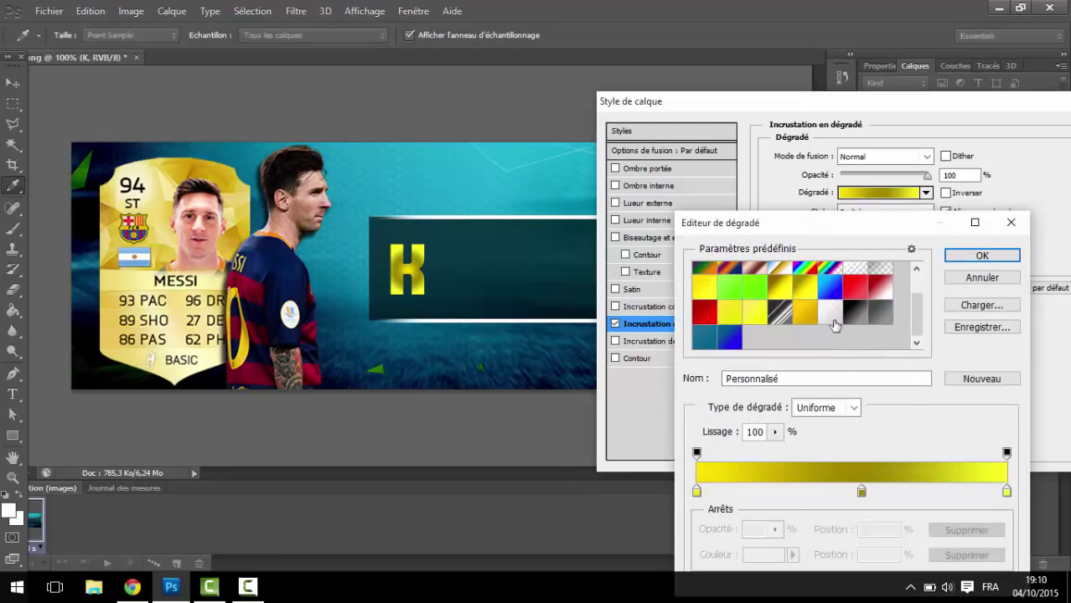
click(827, 312)
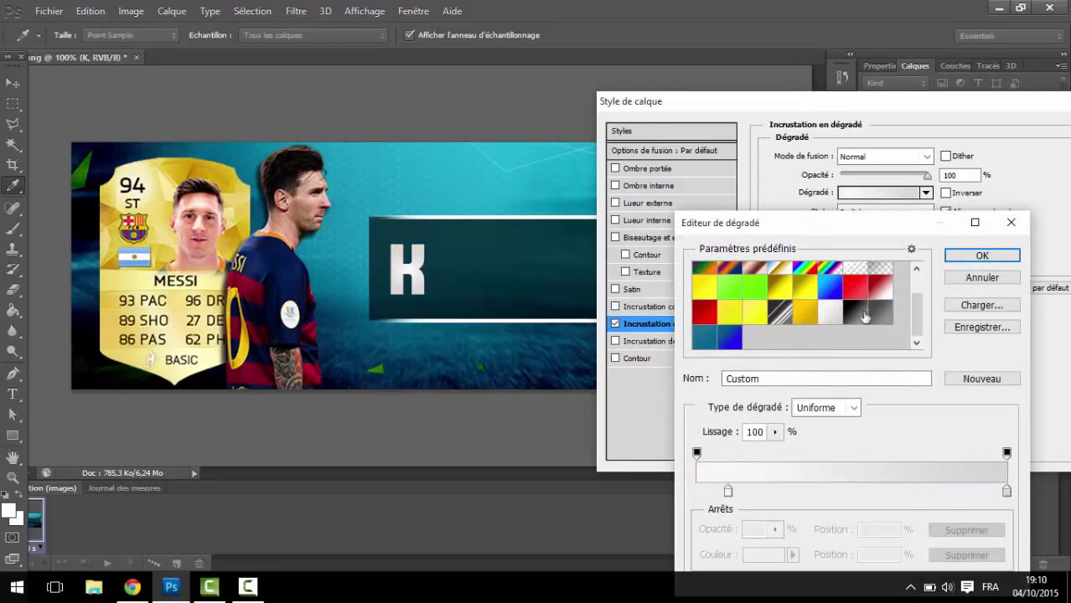
click(981, 255)
Make the K's gradient overlay linear with a 90° angle and 100% scale.
click(884, 212)
click(876, 222)
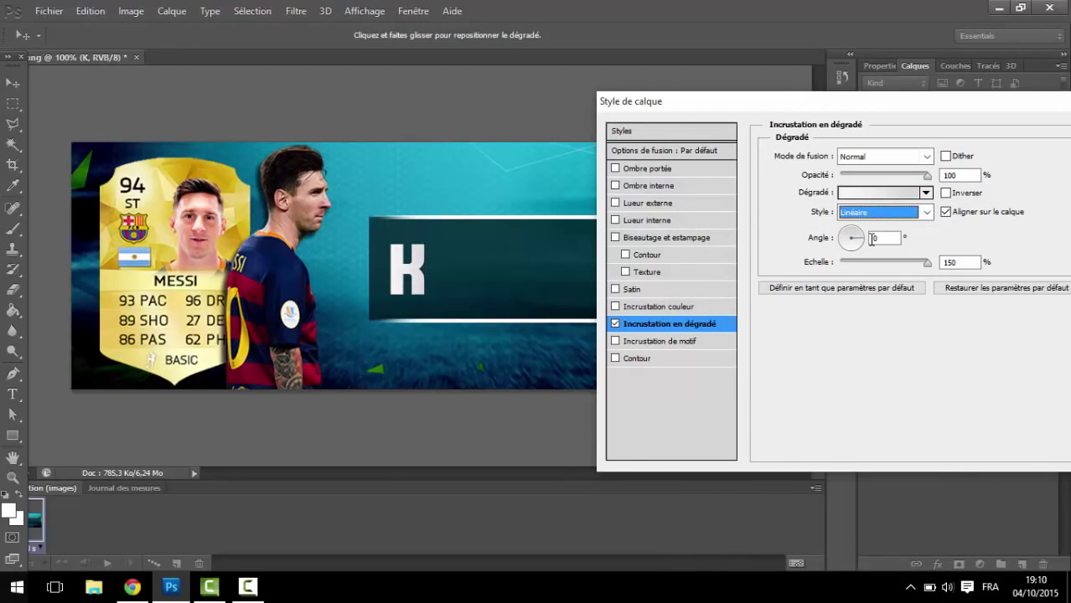
click(872, 239)
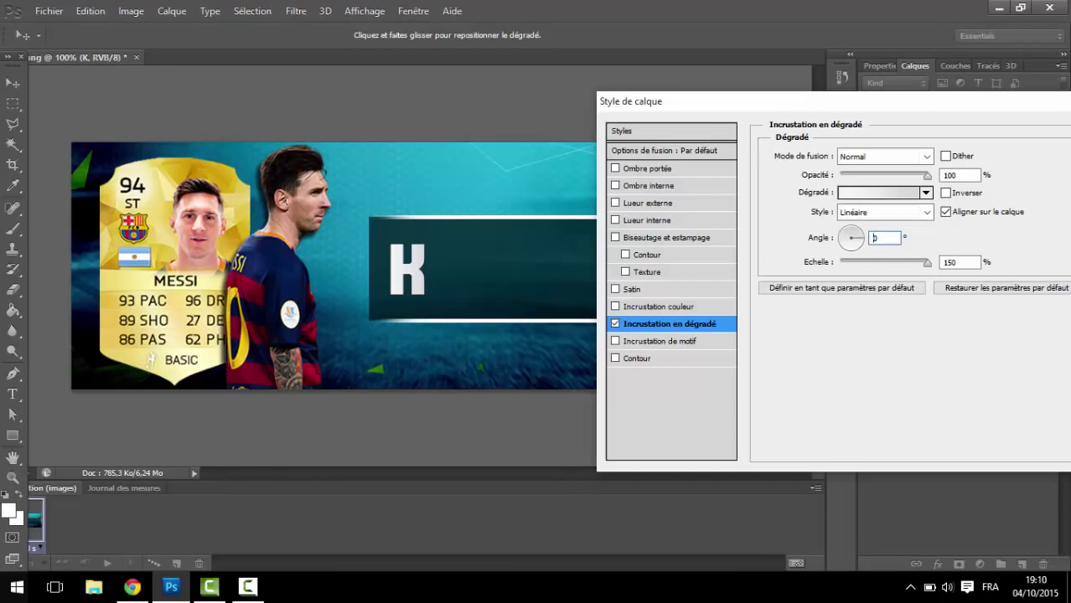
text(9)
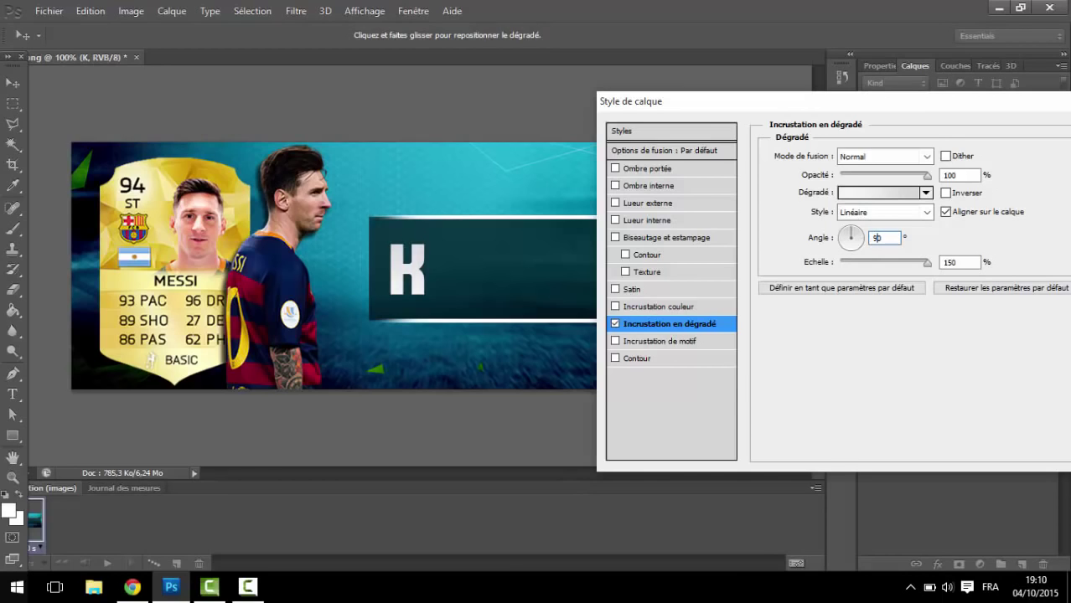
double_click(950, 262)
text(1)
double_click(950, 262)
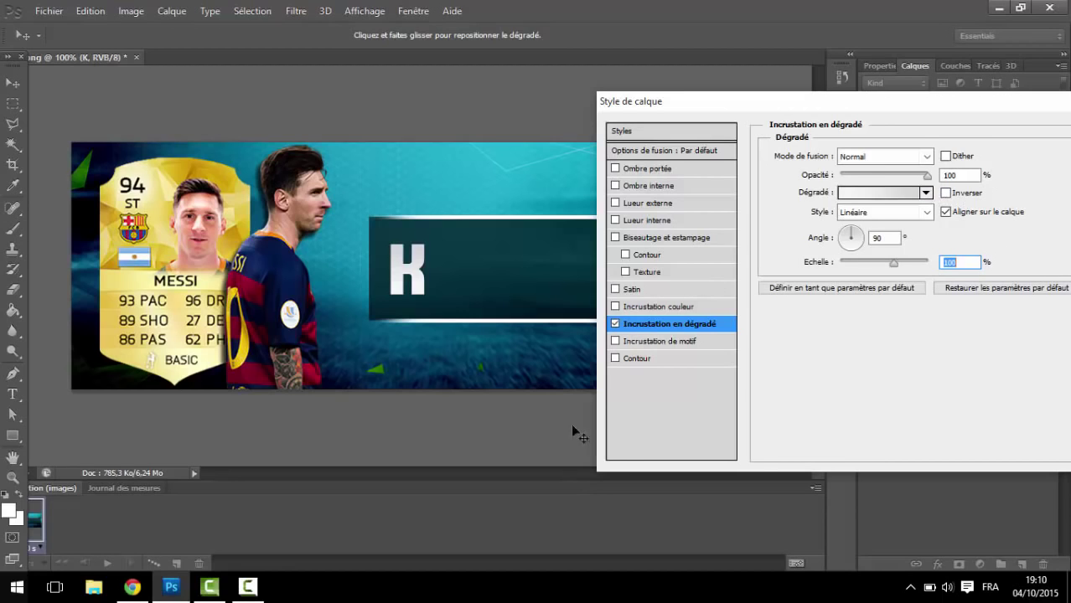
Add a stroke to the K with a gradient fill using the FIFA 16 preset.
click(626, 358)
click(886, 243)
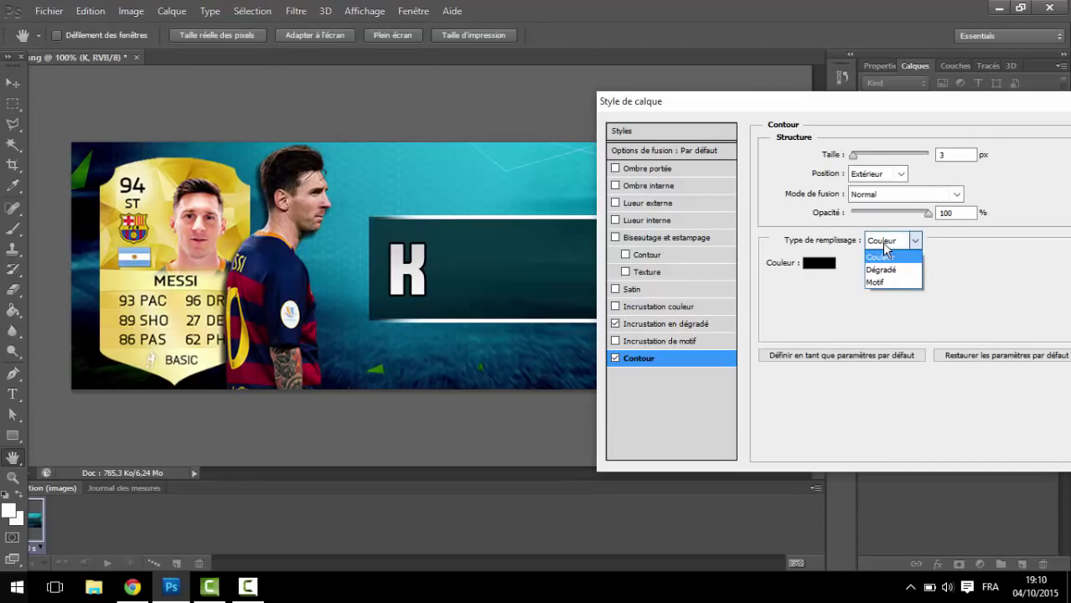
click(887, 270)
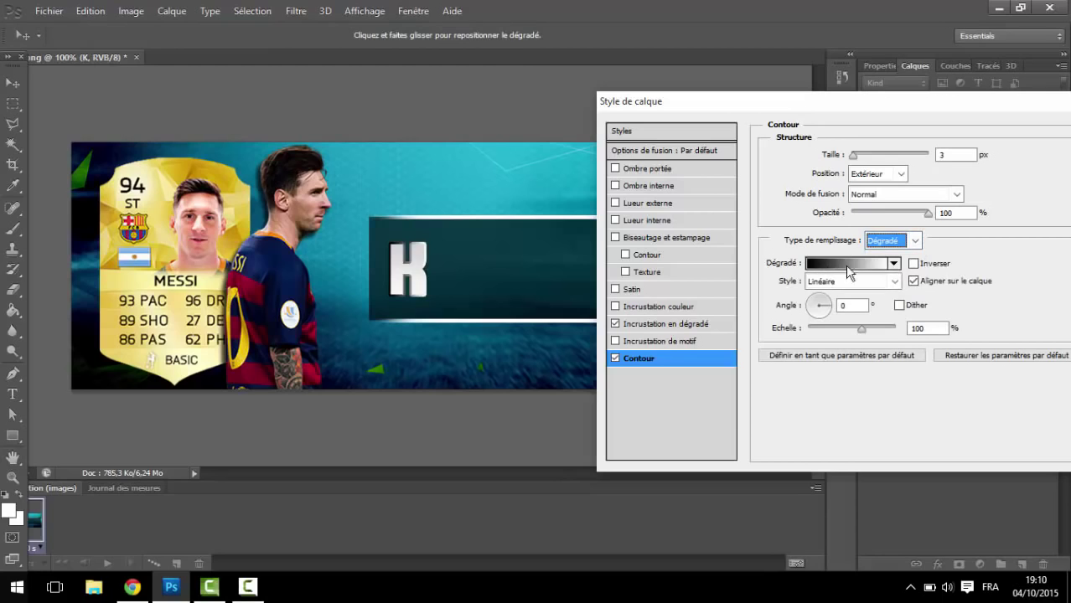
click(854, 263)
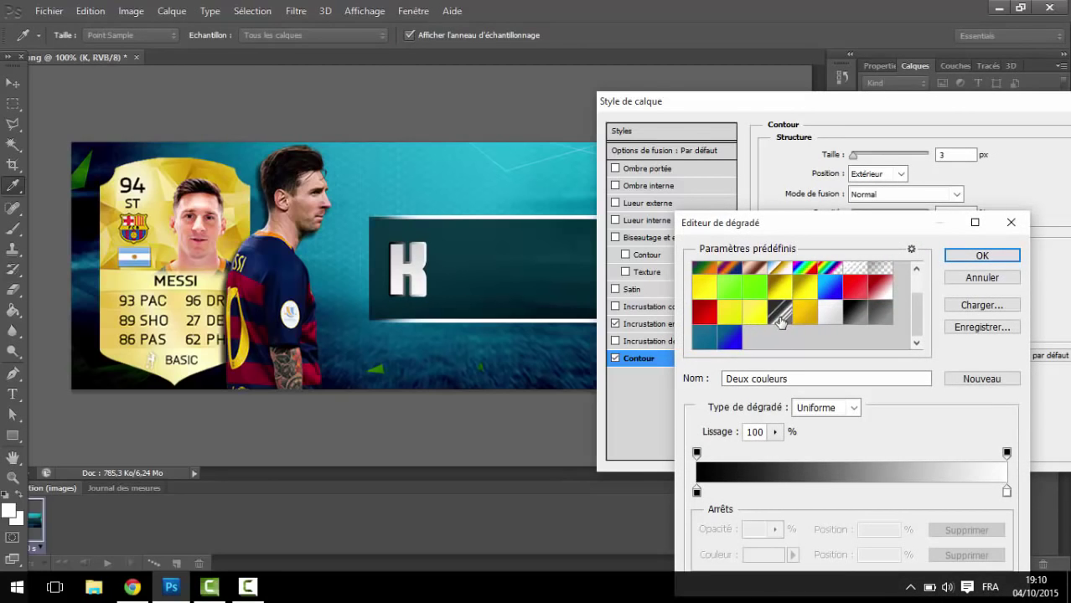
click(780, 319)
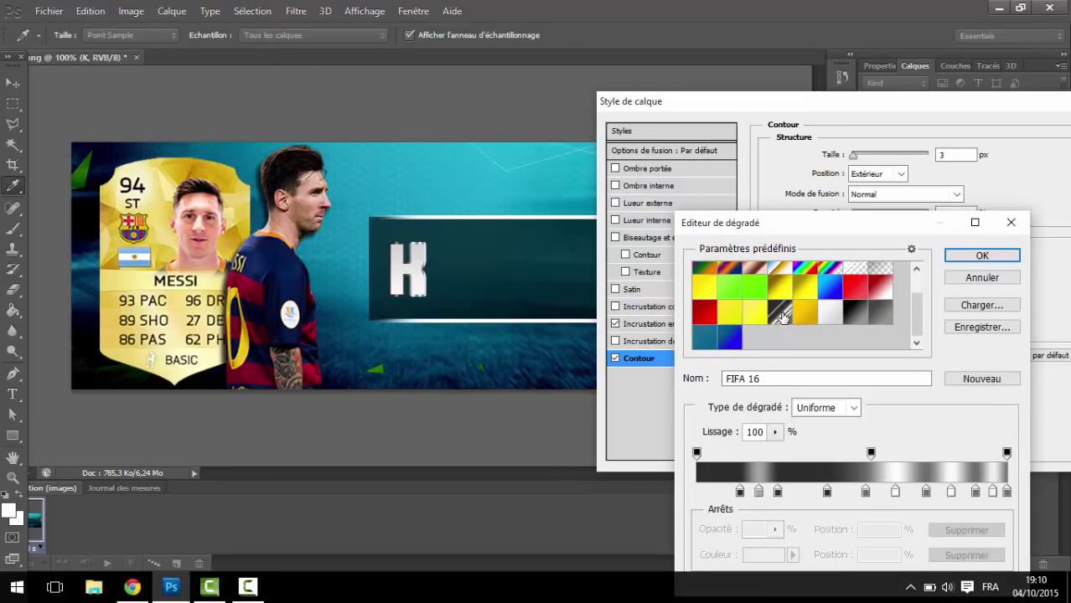
click(982, 256)
Set the stroke's gradient scale to 150%, its angle to 170° and its size to 2 px, and apply the layer style.
drag(866, 329, 936, 329)
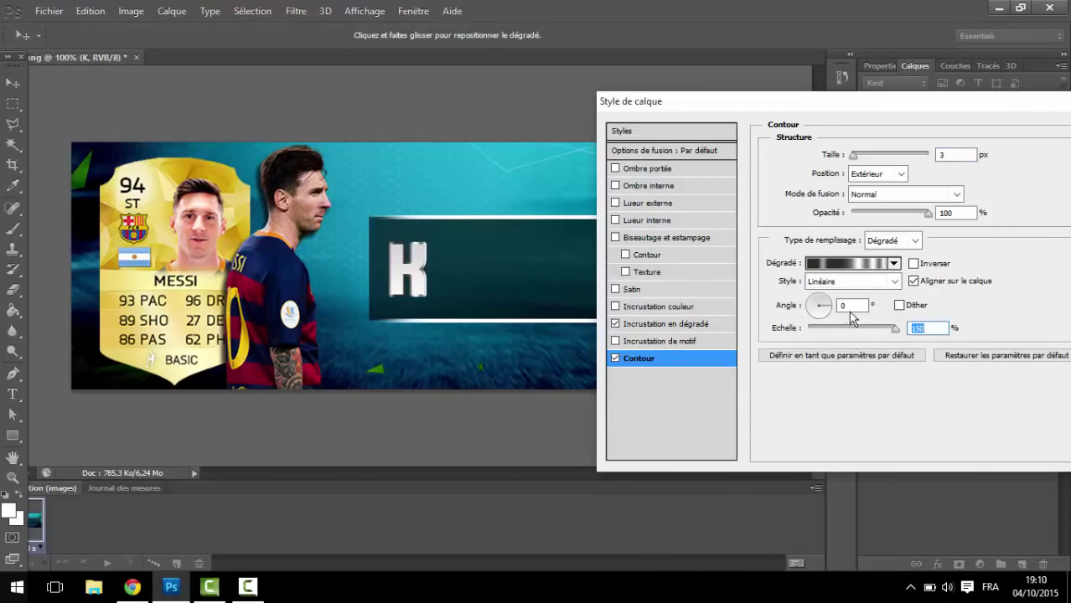
click(848, 306)
text(170)
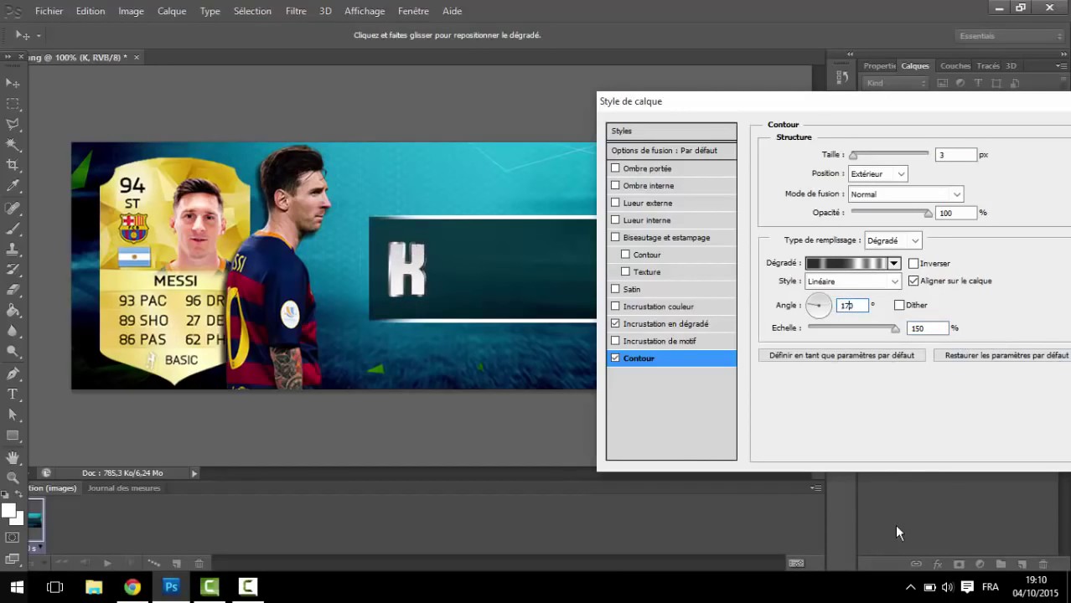
double_click(955, 155)
text(2)
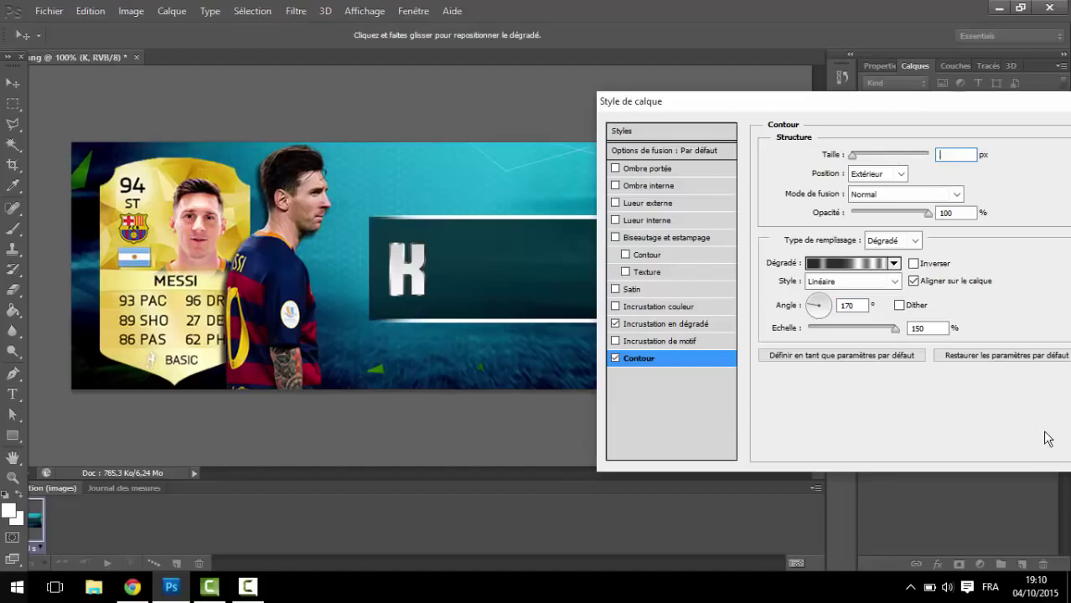
text(2)
drag(752, 101, 452, 99)
click(840, 127)
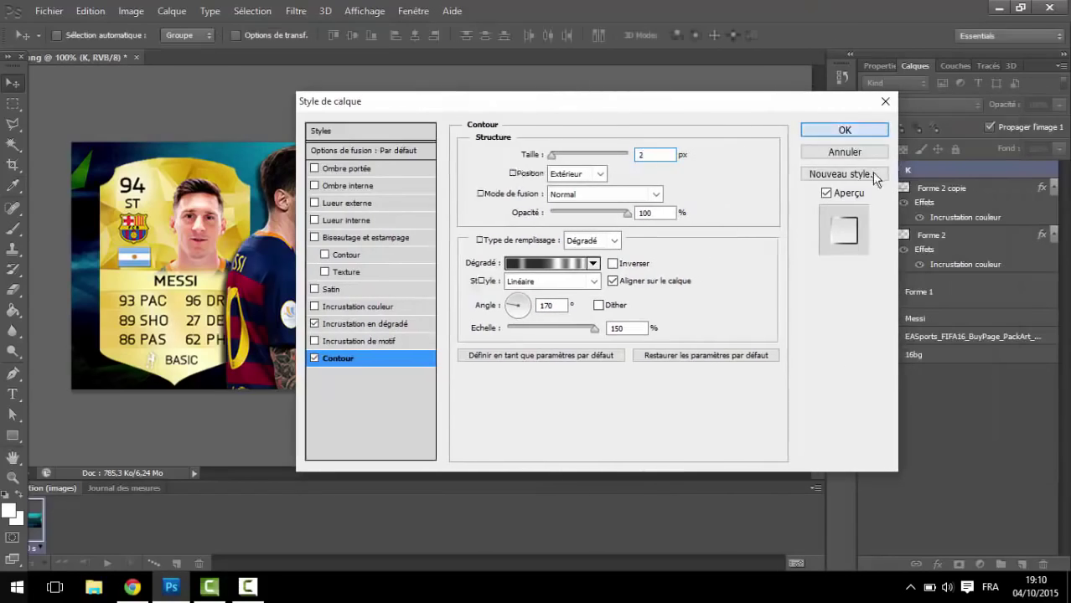
Enlarge the K to 104.89 pt and reposition it at the left end of the dark panel.
double_click(889, 172)
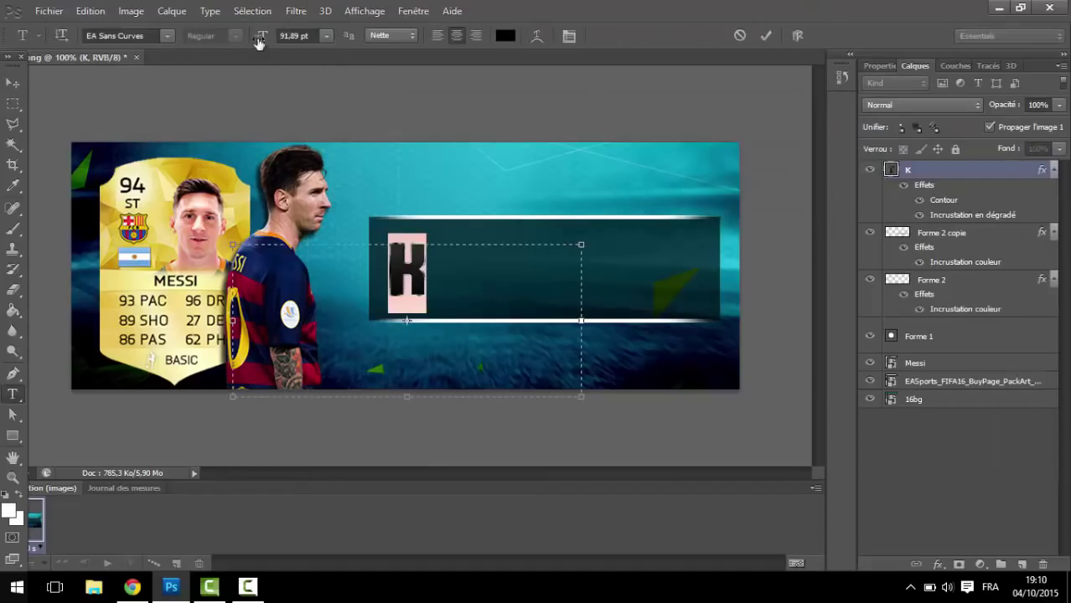
drag(258, 42, 266, 40)
click(12, 83)
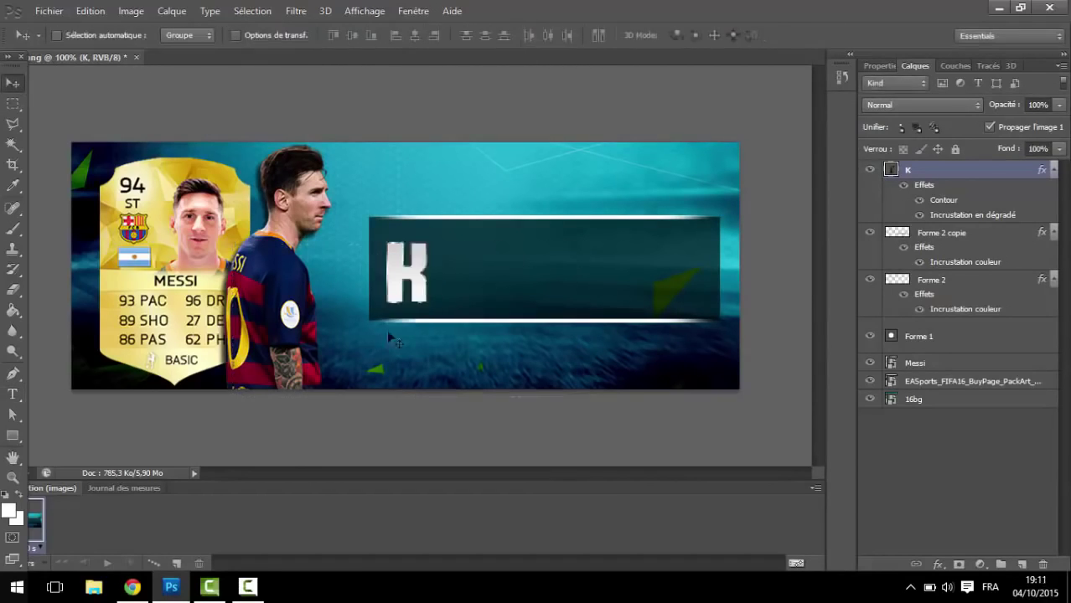
drag(386, 330, 380, 328)
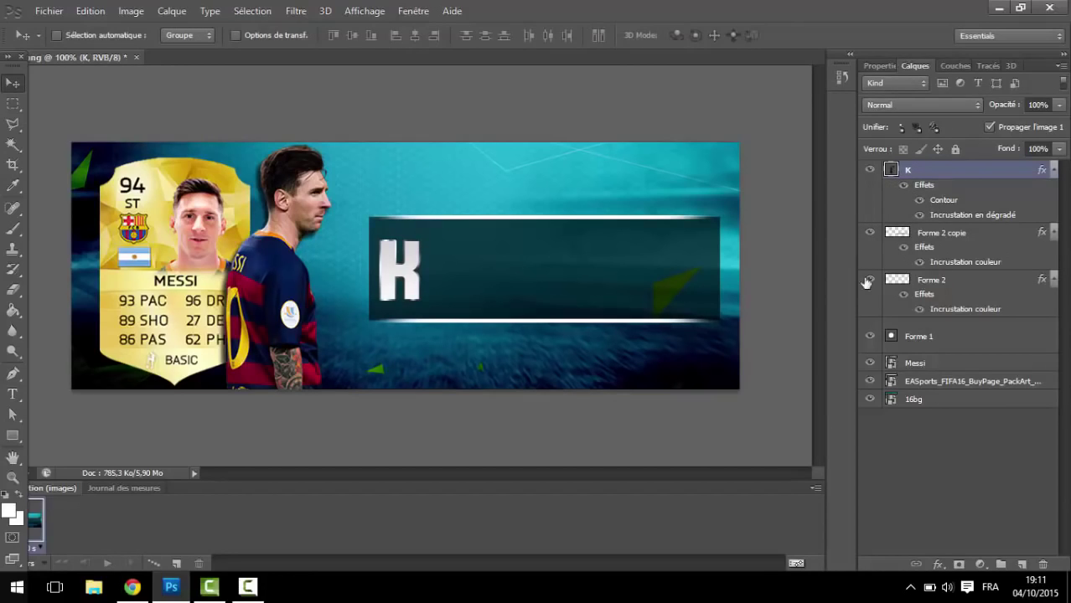
Duplicate the K layer, place the copy directly right of the K and change its letter to U.
right_click(990, 173)
click(816, 108)
key(Return)
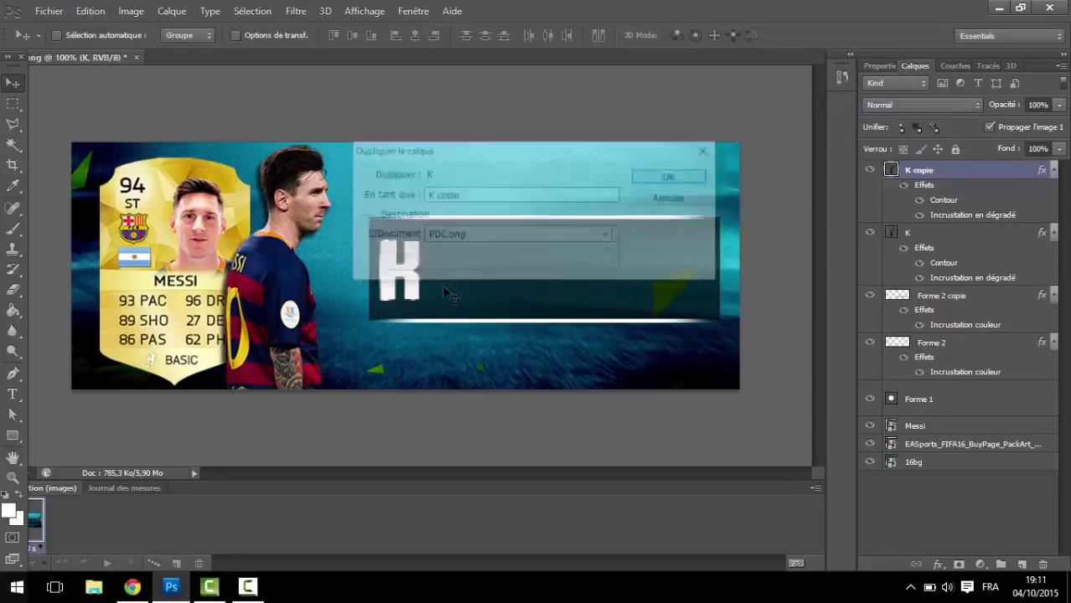
drag(444, 288, 488, 289)
double_click(890, 172)
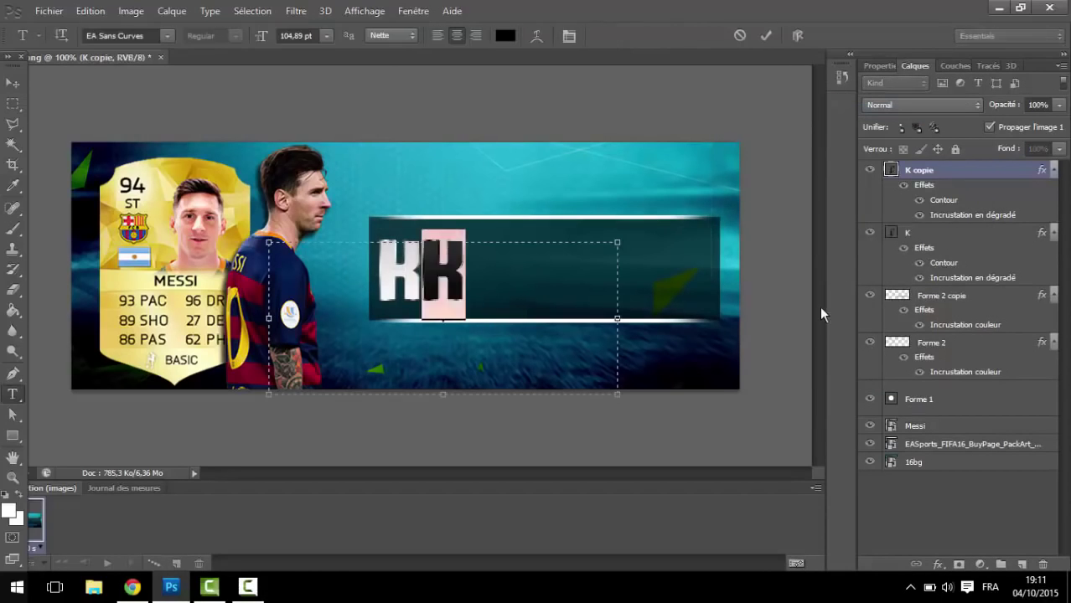
text(U)
click(13, 83)
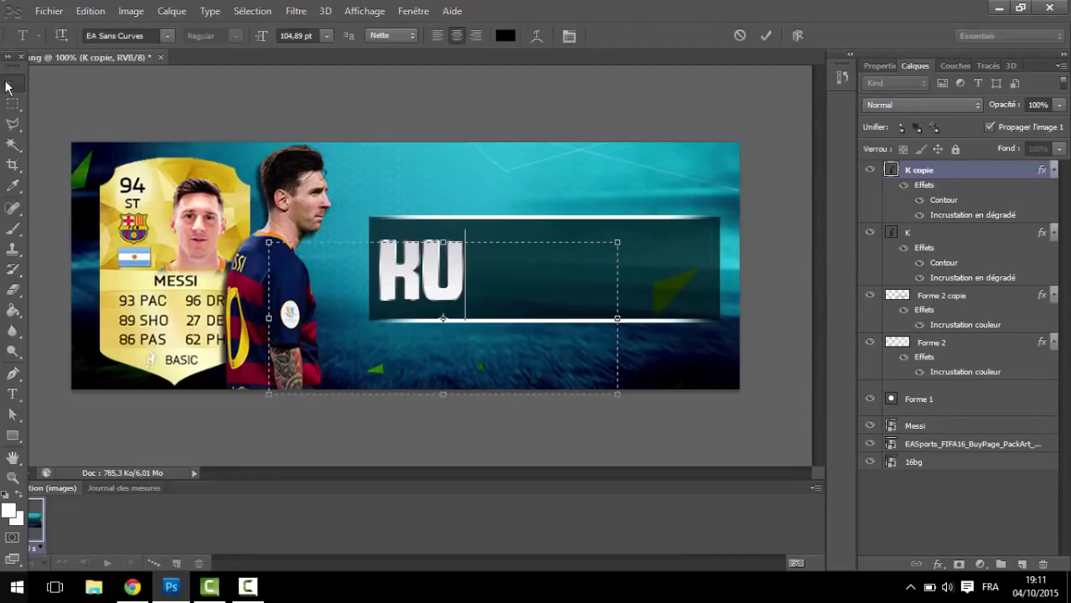
Duplicate the U layer, change the copy's letter to R and align it directly right of the U.
right_click(911, 170)
click(788, 106)
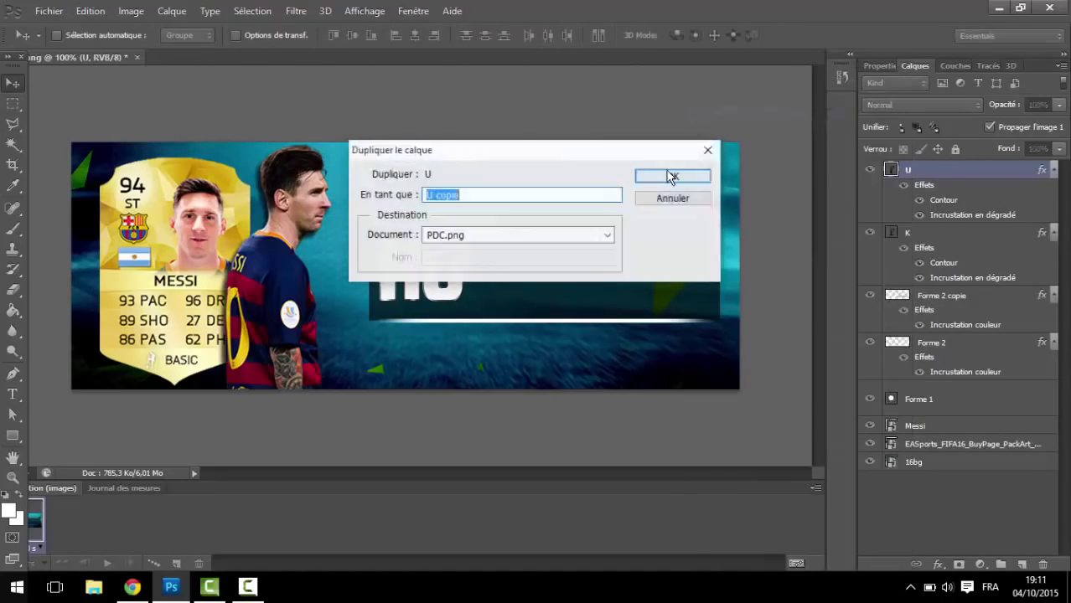
click(671, 174)
drag(498, 277, 543, 283)
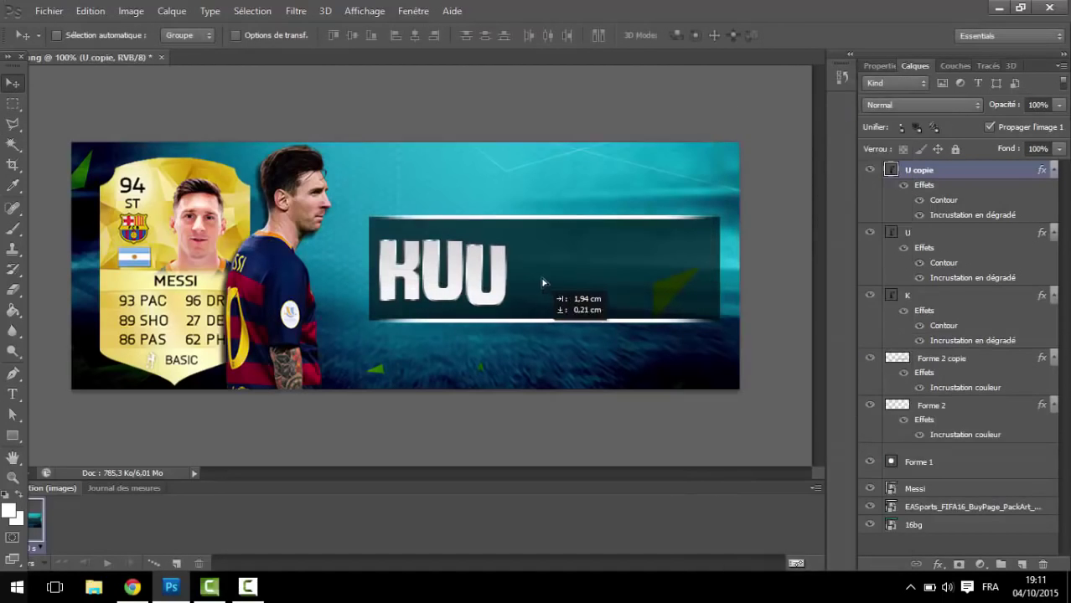
double_click(890, 170)
text(R)
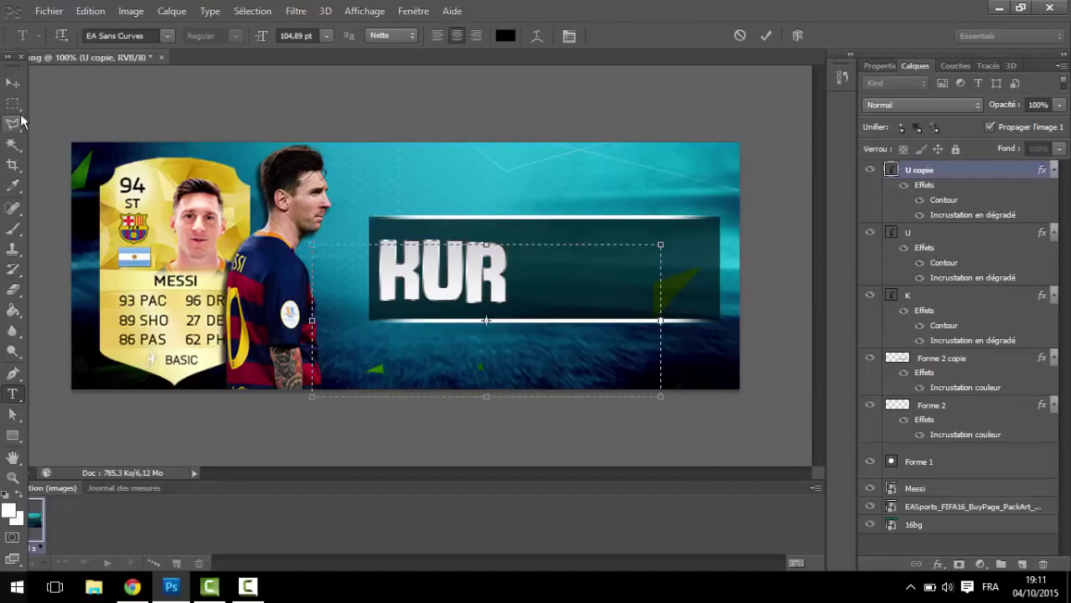
click(12, 83)
mouse_move(540, 325)
mouse_down()
mouse_move(560, 342)
mouse_move(546, 336)
mouse_up()
Duplicate the R layer, place the copy right of the R and change its letter to o.
right_click(974, 173)
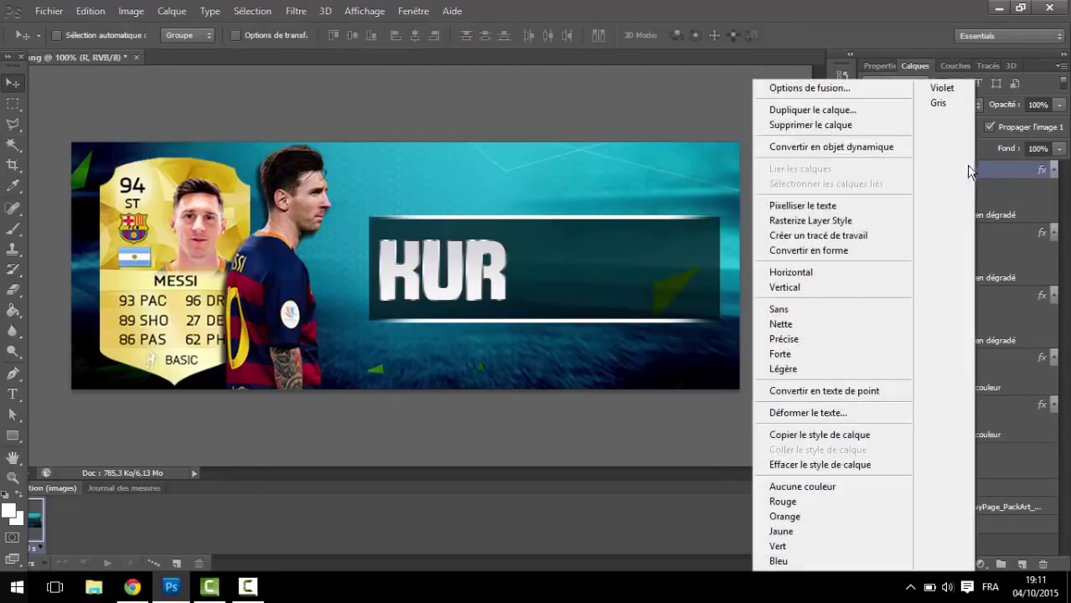
click(821, 113)
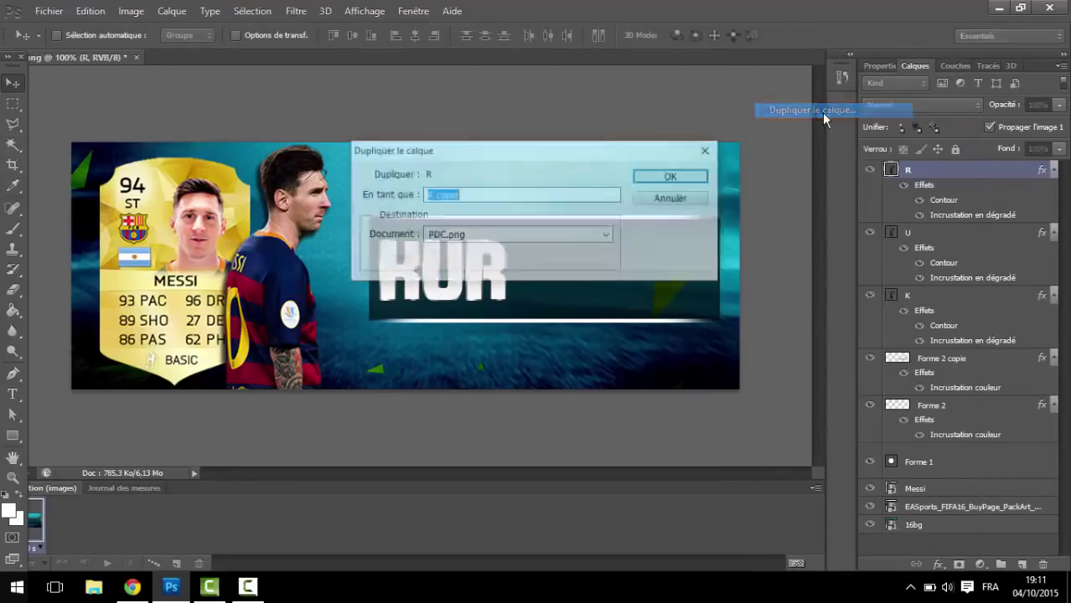
click(663, 177)
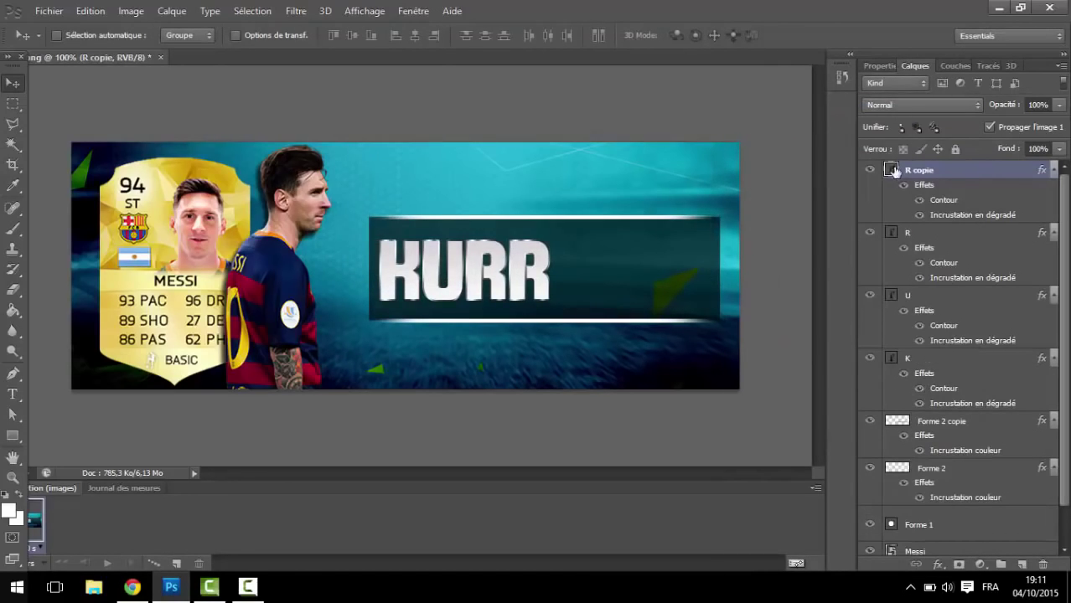
double_click(892, 170)
key(BackSpace)
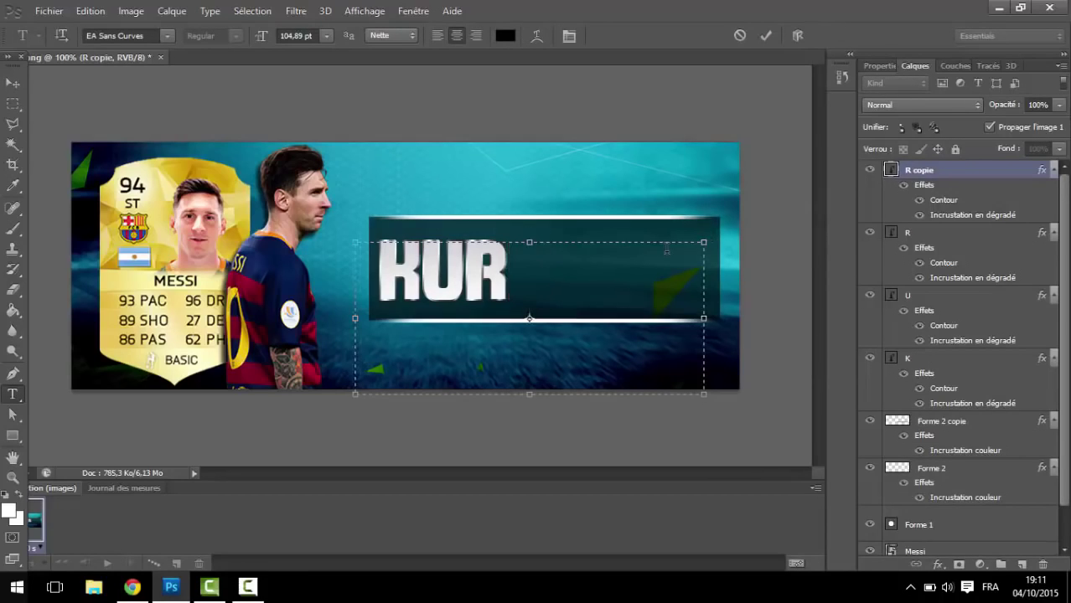
text(O)
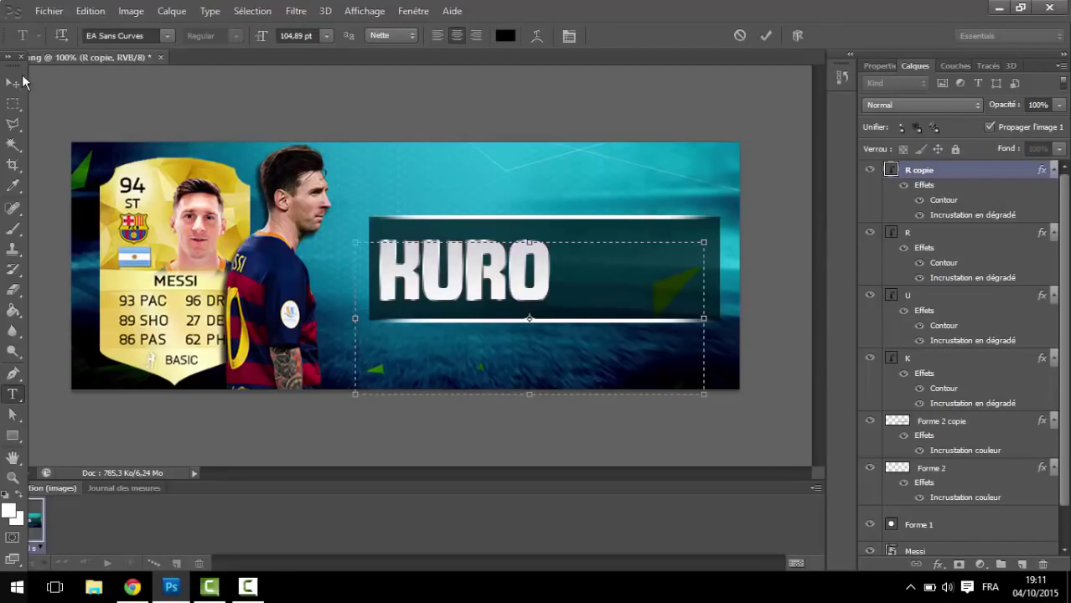
click(13, 82)
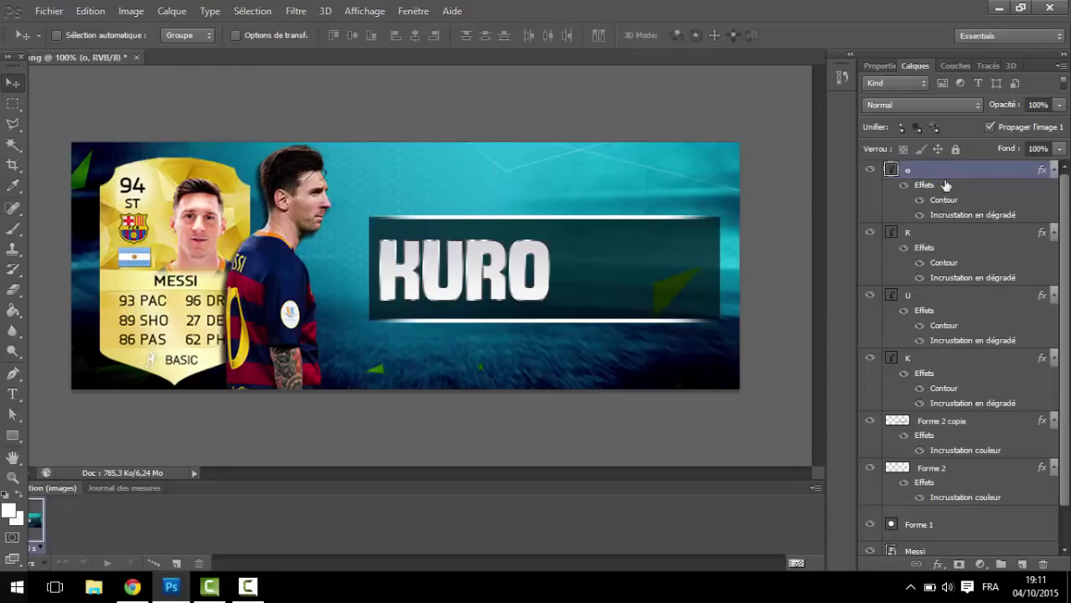
Convert the four letter layers o, R, U and K together into one smart object.
shift+click(973, 247)
shift+click(969, 323)
ctrl+click(952, 363)
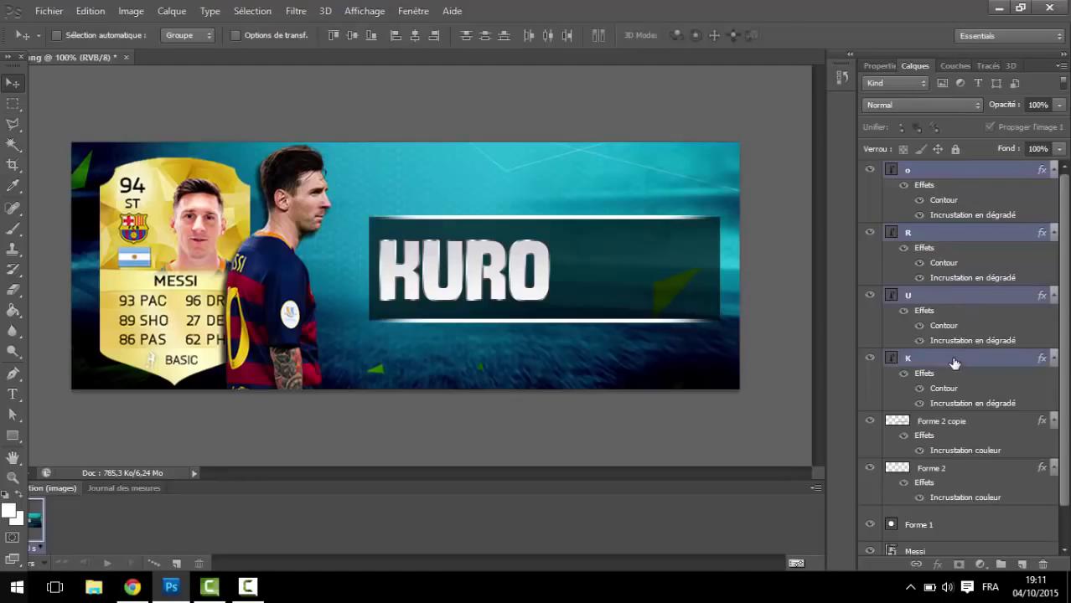
right_click(952, 363)
click(775, 146)
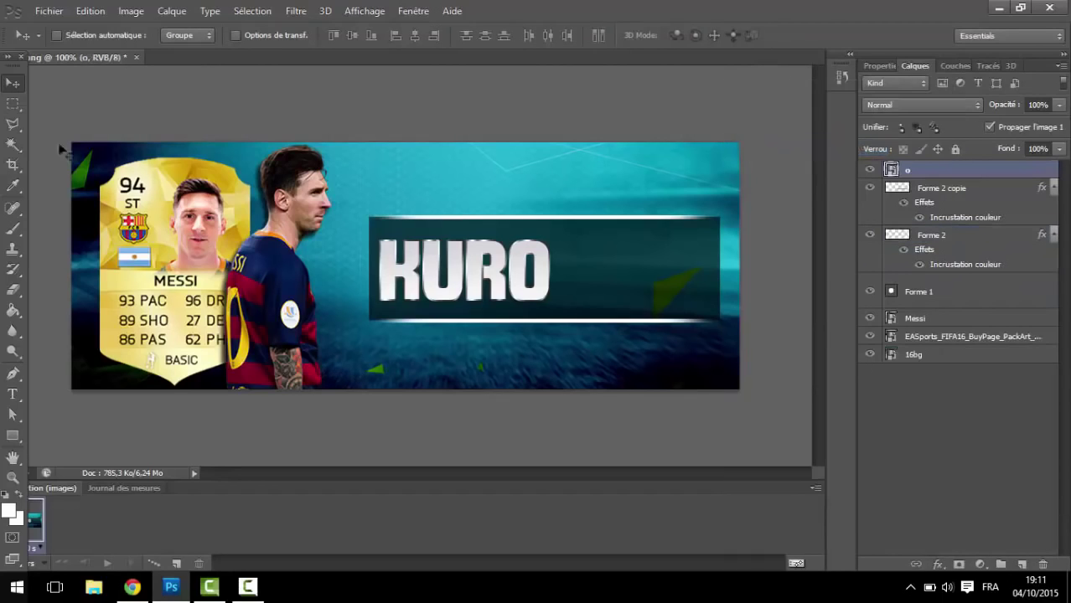
Add the letter H as a new text layer and place it directly right of KURO inside the title panel.
click(12, 394)
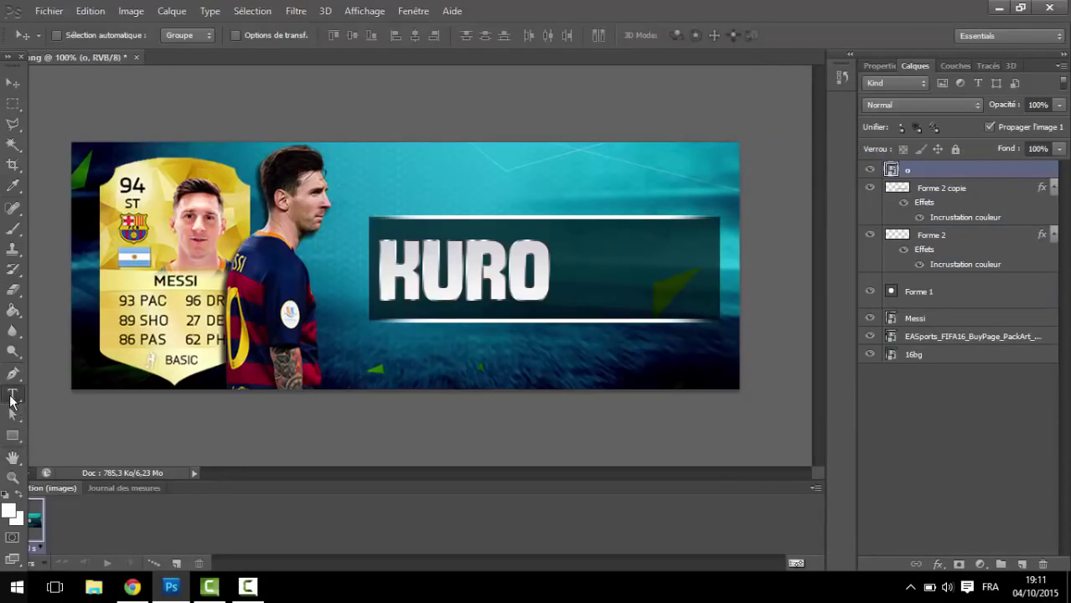
drag(558, 239, 739, 333)
text(H)
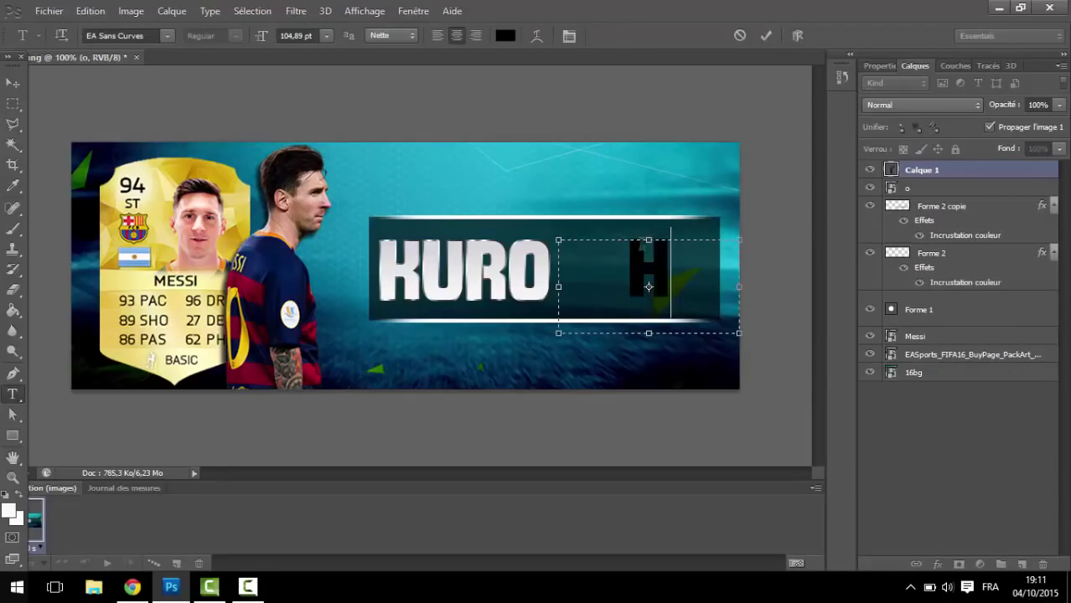
click(12, 83)
drag(671, 343, 597, 349)
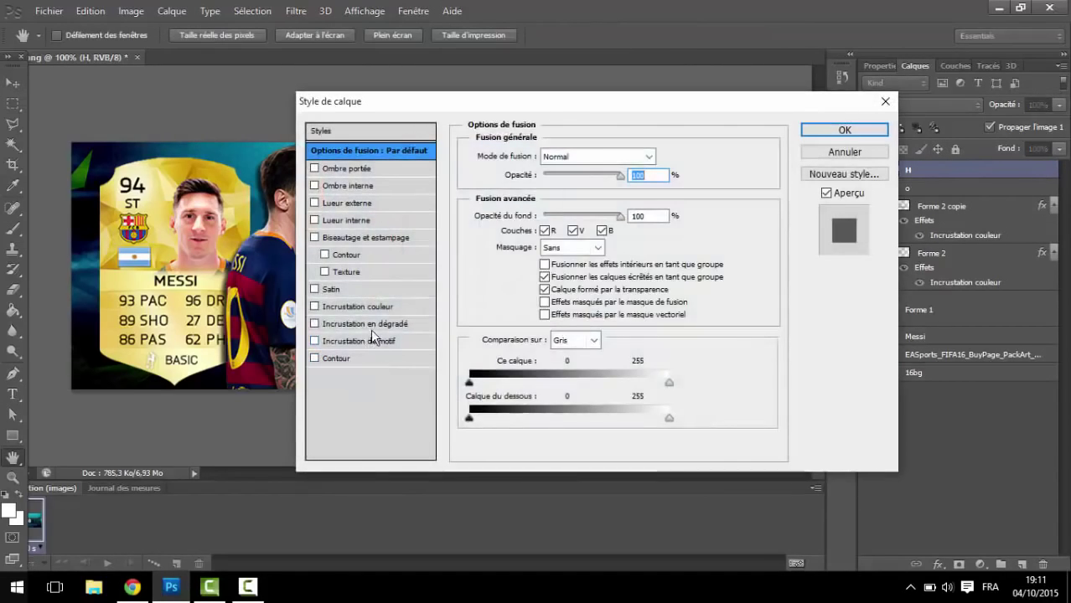
Give the H layer a gradient overlay with the dark-red-to-red preset, linear style and a 90° angle.
click(368, 323)
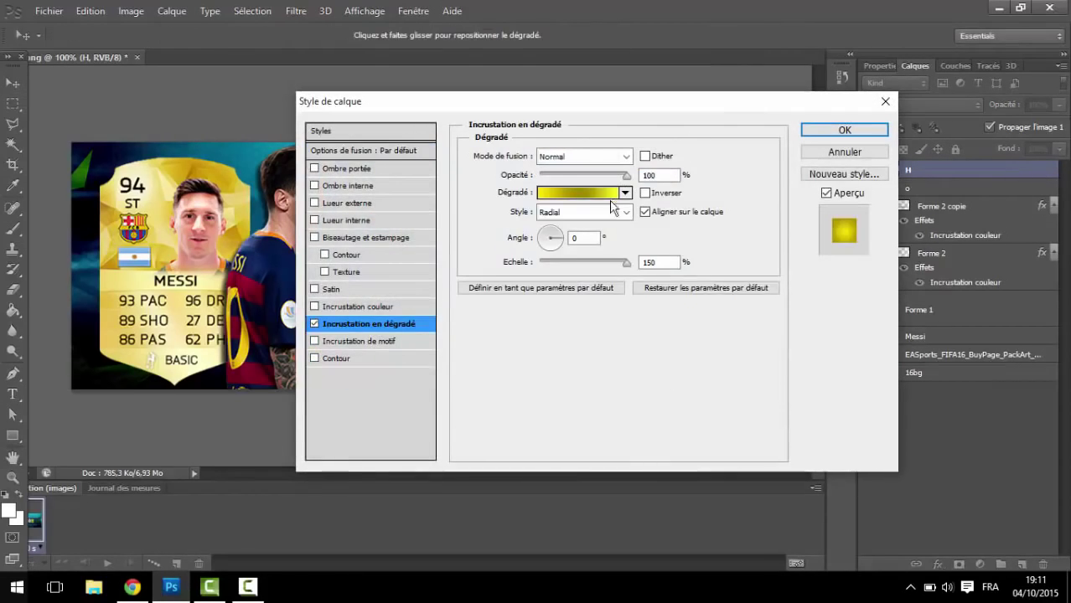
click(610, 192)
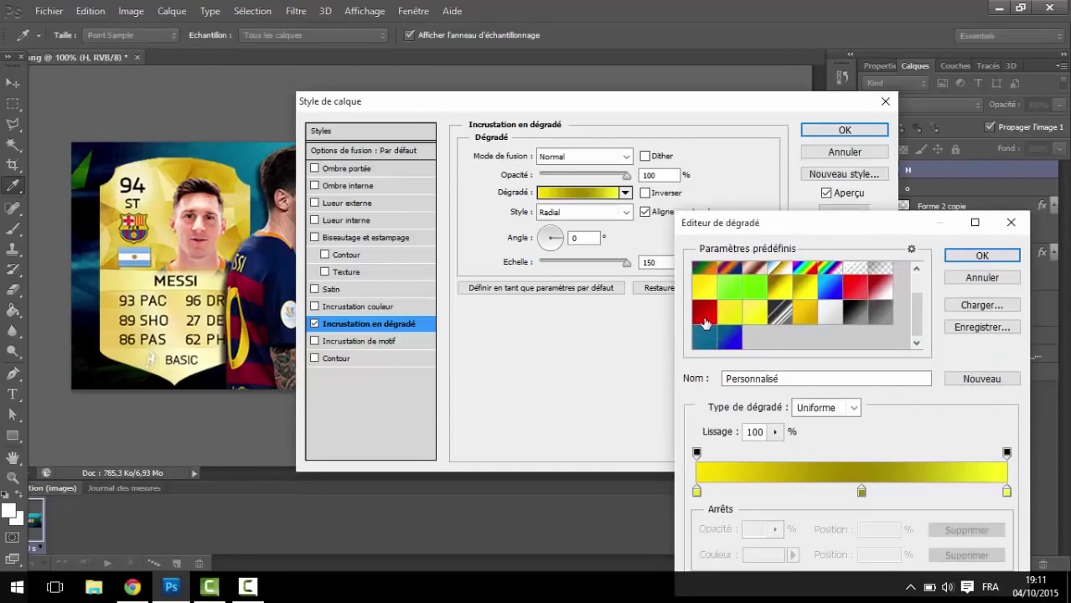
click(704, 322)
click(982, 255)
click(584, 212)
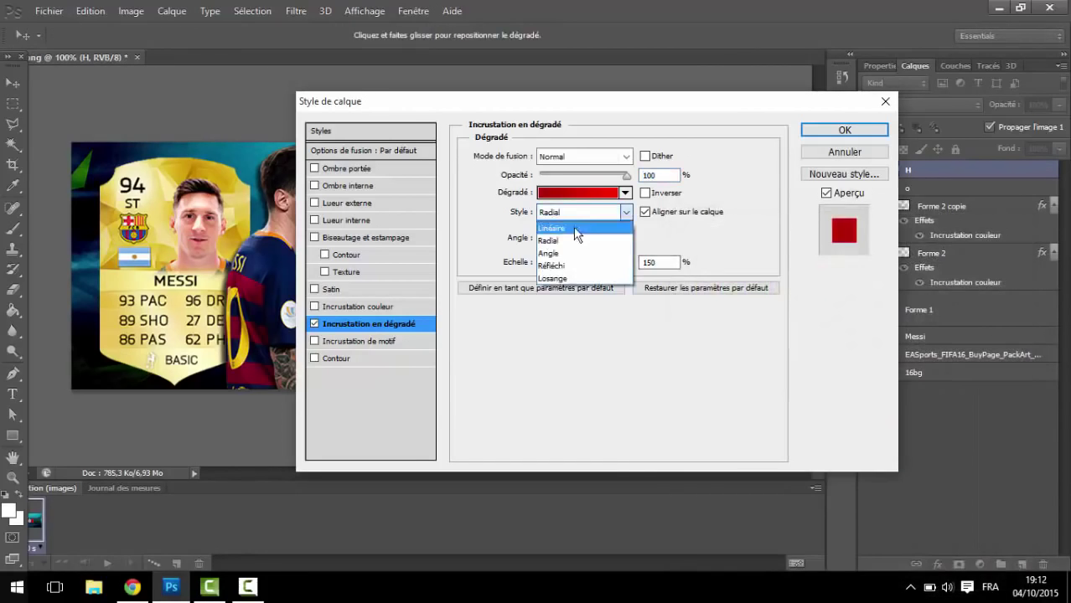
click(576, 228)
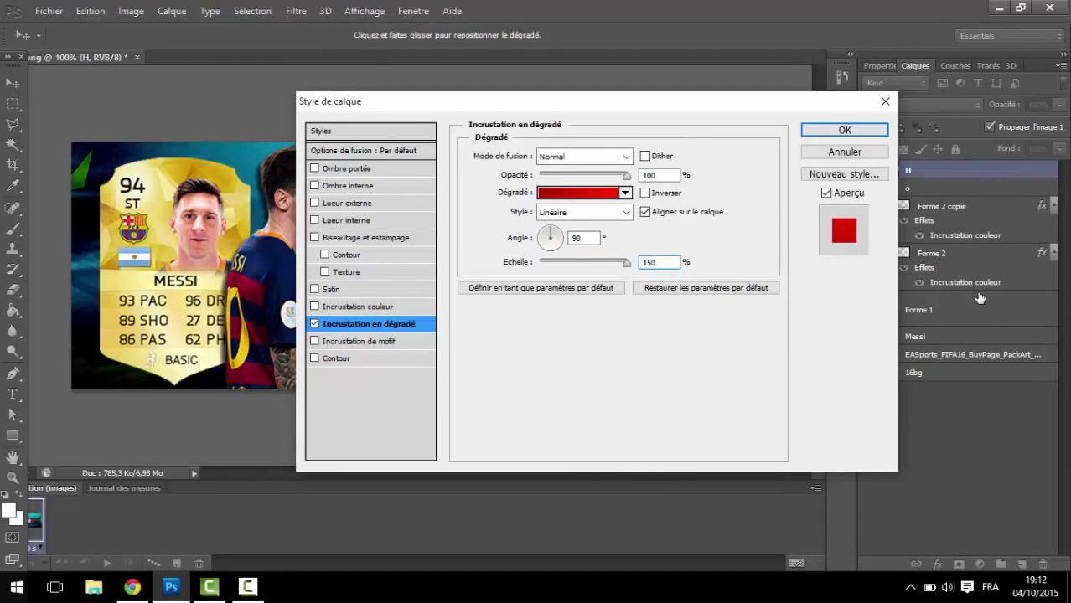
Add a 1 px stroke to the H layer, filled with the FIFA 16 gradient preset.
click(336, 359)
drag(517, 109, 868, 122)
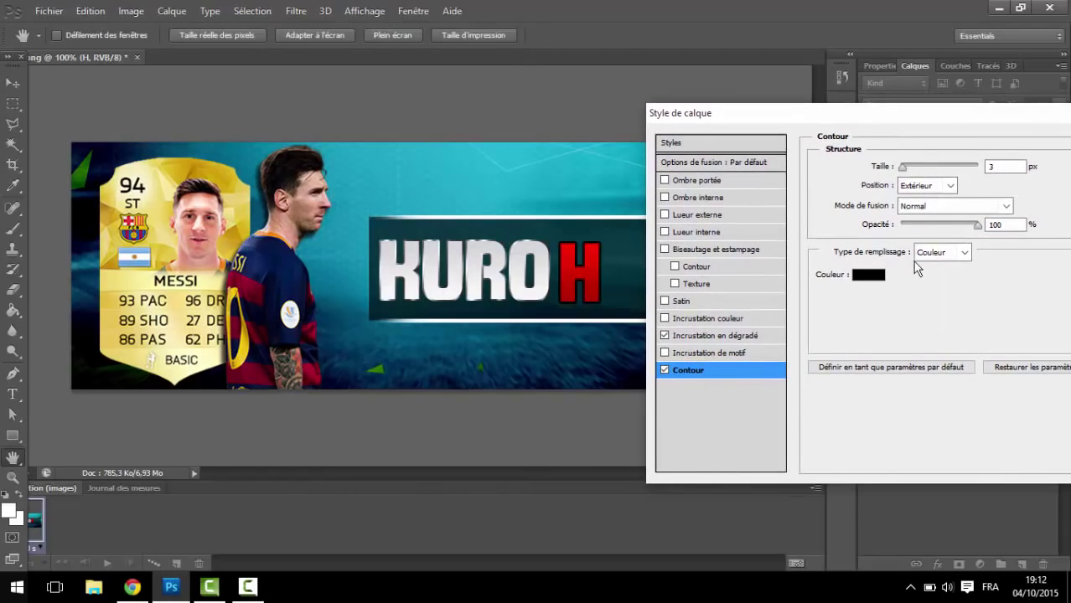
click(992, 167)
text(1)
click(942, 252)
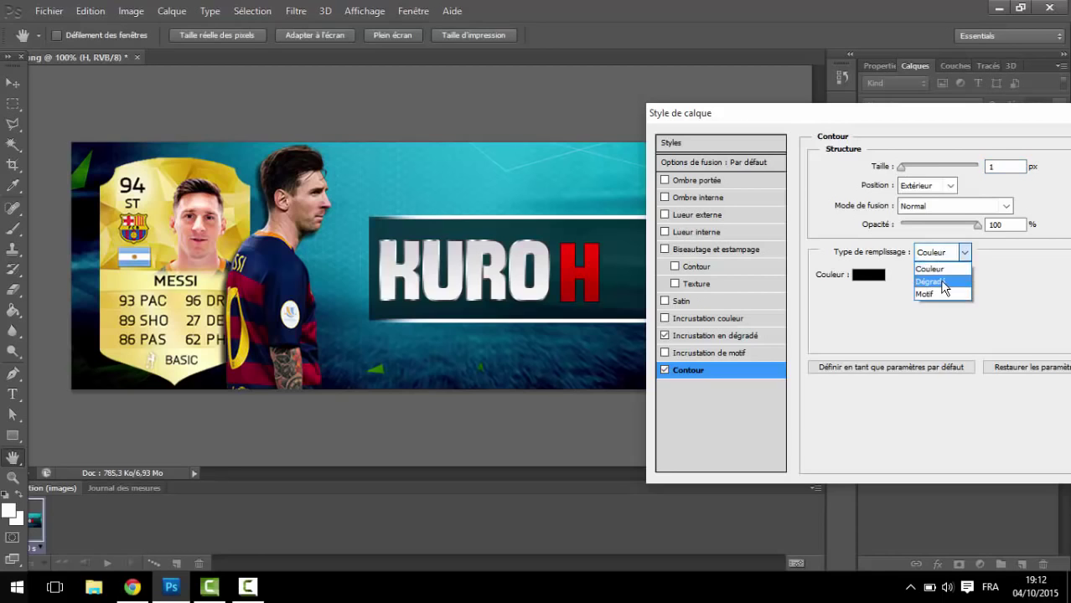
click(940, 279)
click(877, 274)
click(792, 312)
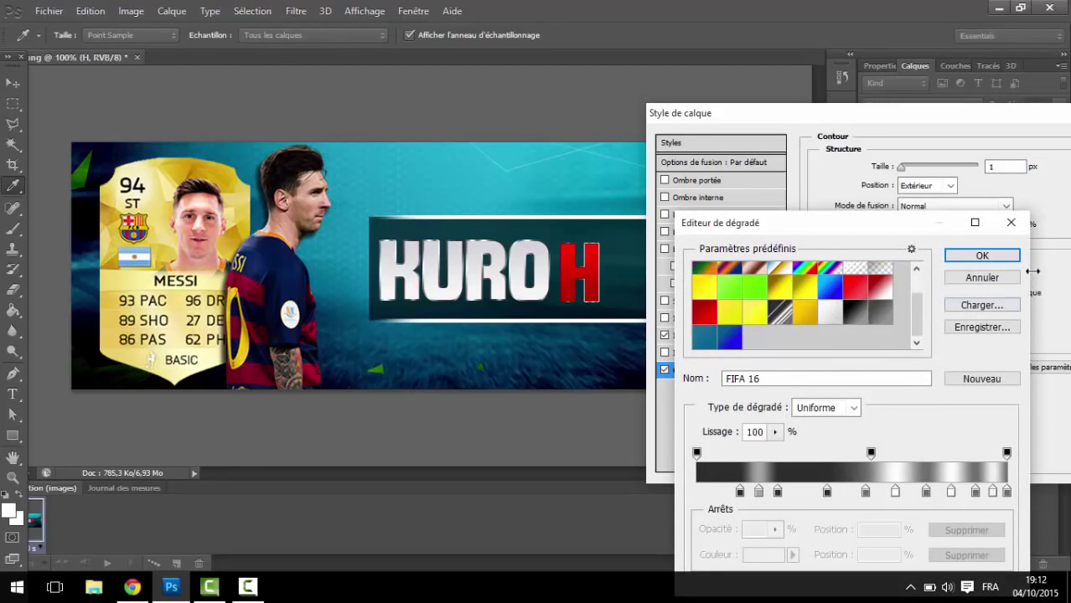
key(Return)
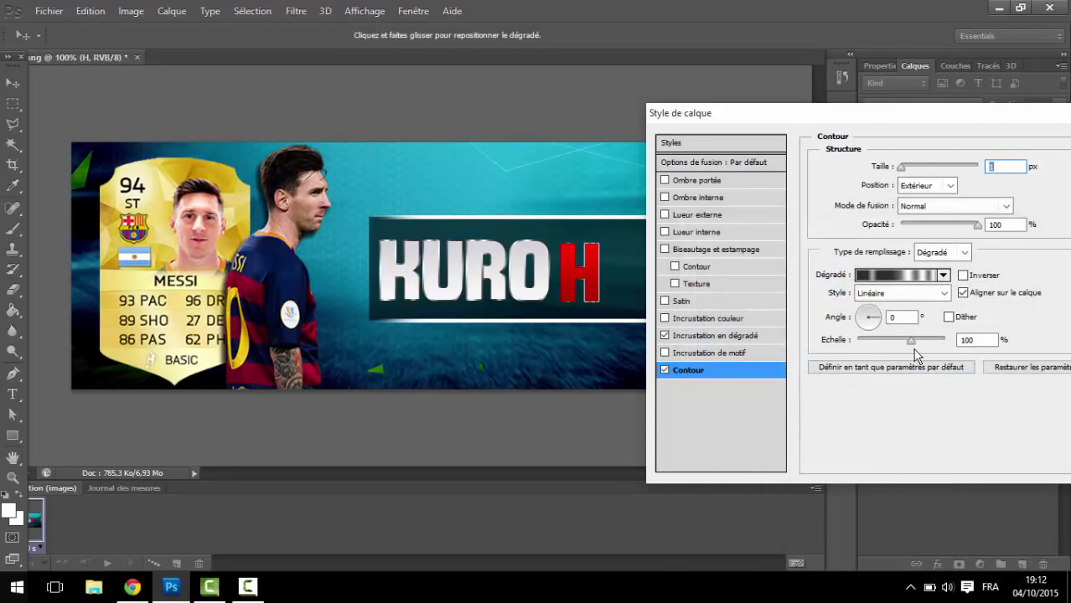
Set the stroke gradient's scale to 150% and its angle to 170°, and apply the layer style.
drag(914, 348, 965, 343)
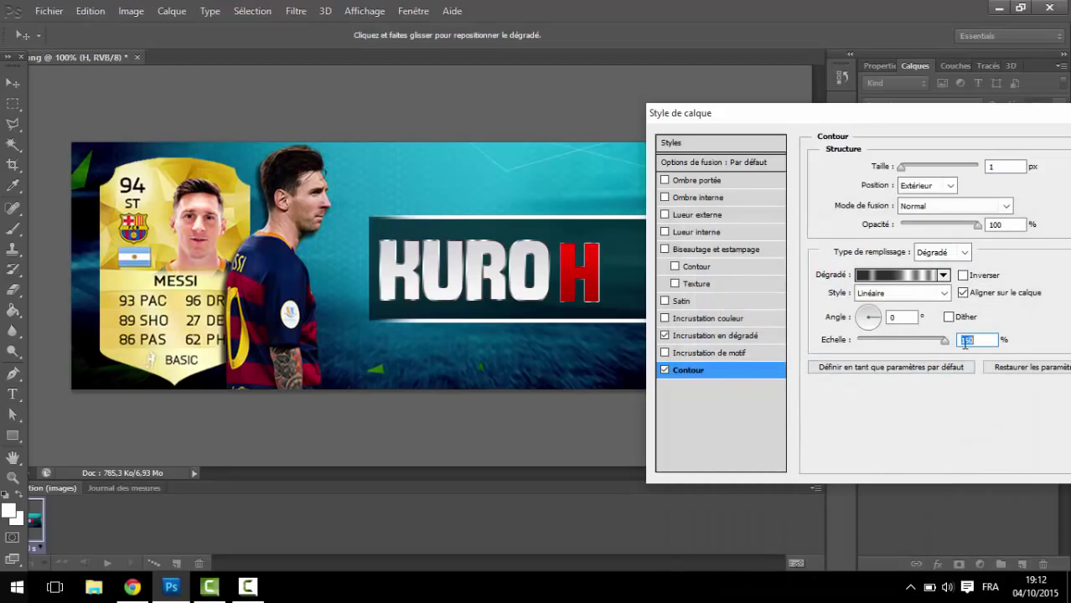
double_click(896, 319)
text(170)
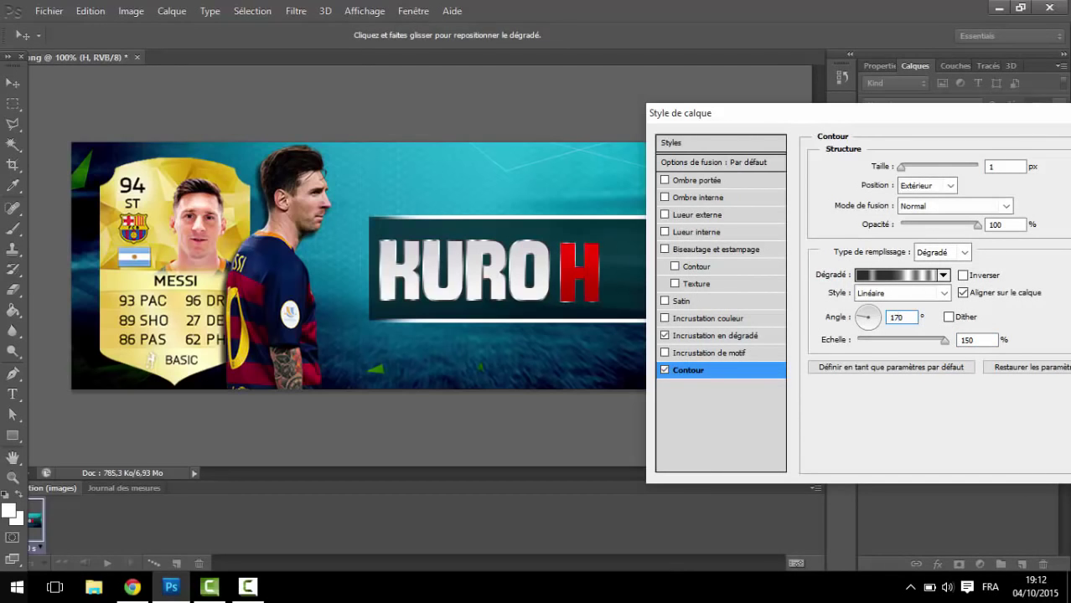
drag(812, 117, 453, 125)
click(835, 149)
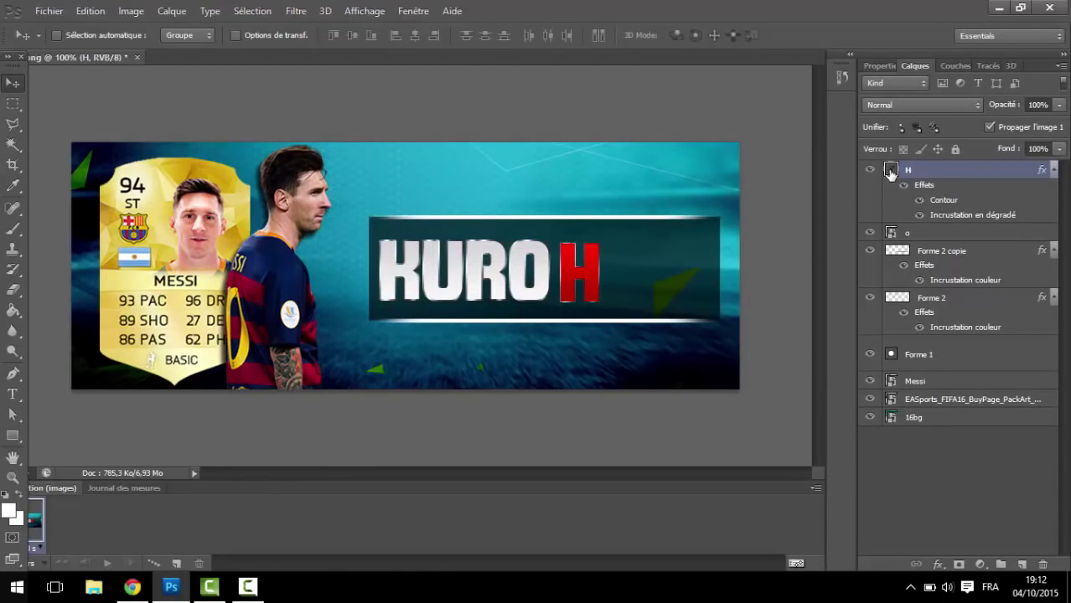
Enlarge the H to 113.89 pt and realign it beside KURO.
double_click(890, 171)
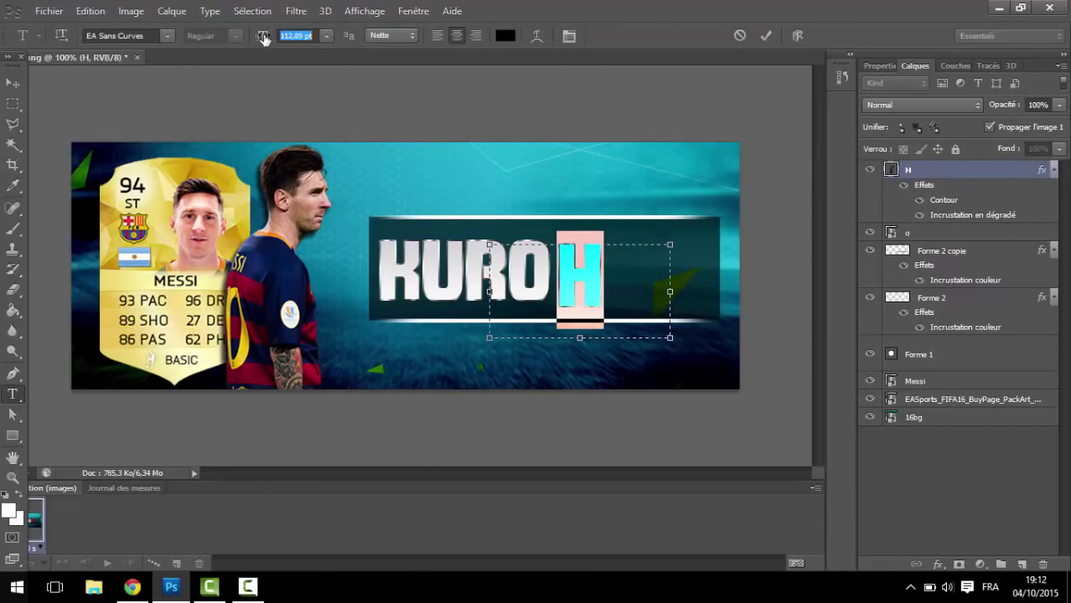
click(13, 83)
mouse_move(599, 325)
mouse_down()
mouse_move(615, 325)
mouse_move(602, 326)
mouse_up()
Duplicate the H layer, change the copy's letter to D and align it directly right of the H.
right_click(977, 169)
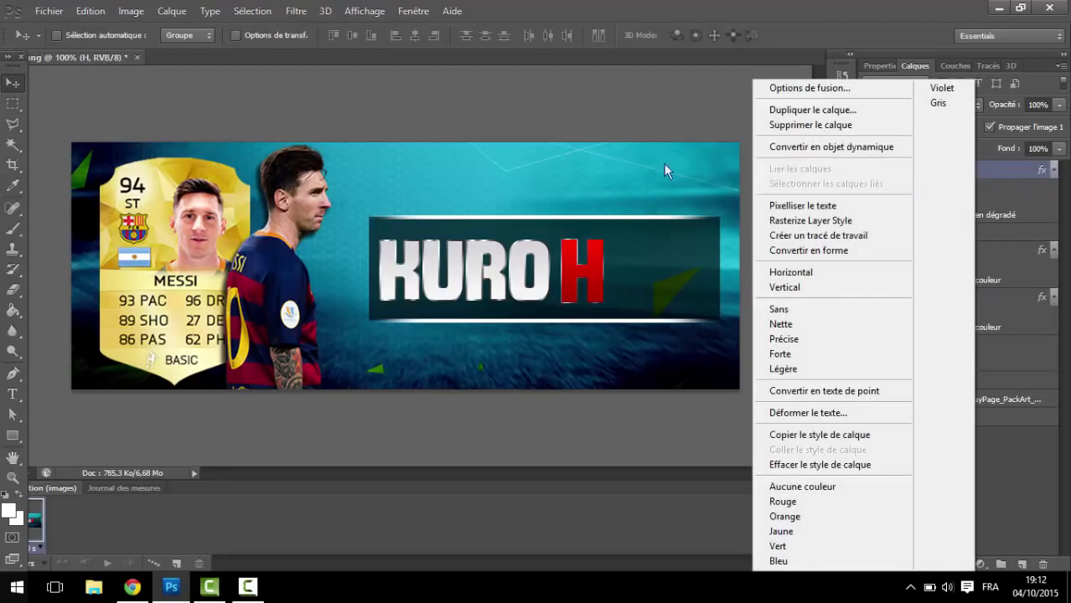
click(804, 108)
click(672, 177)
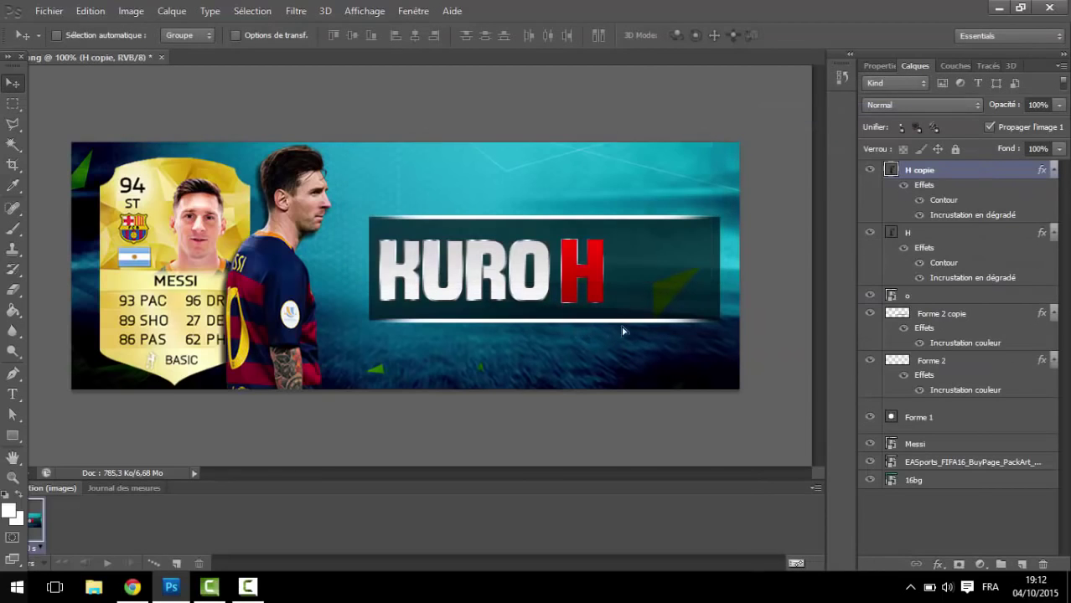
drag(621, 328, 659, 325)
double_click(890, 169)
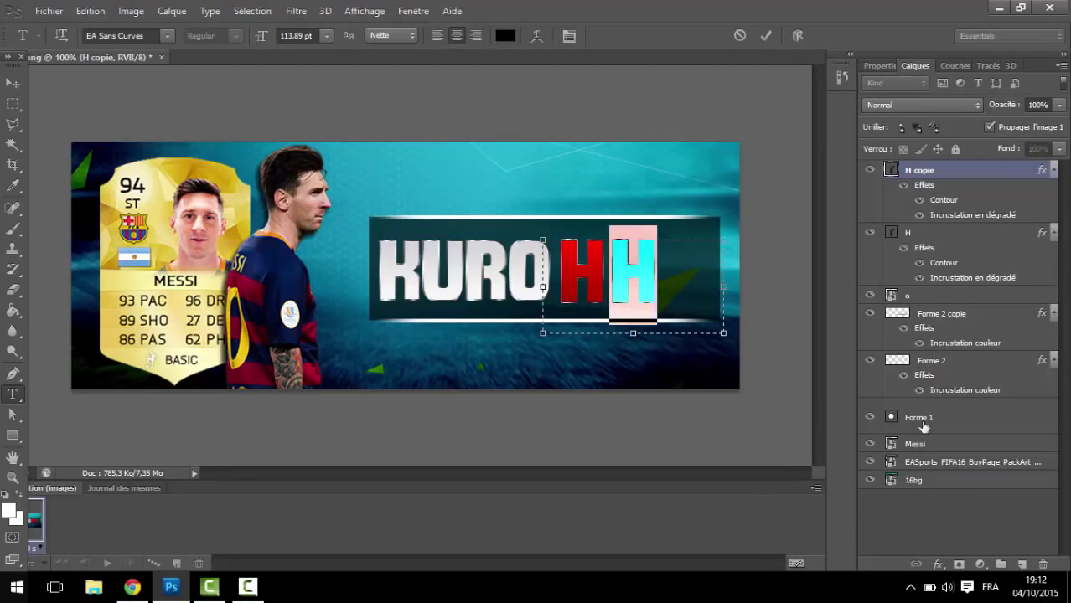
text(D)
click(12, 83)
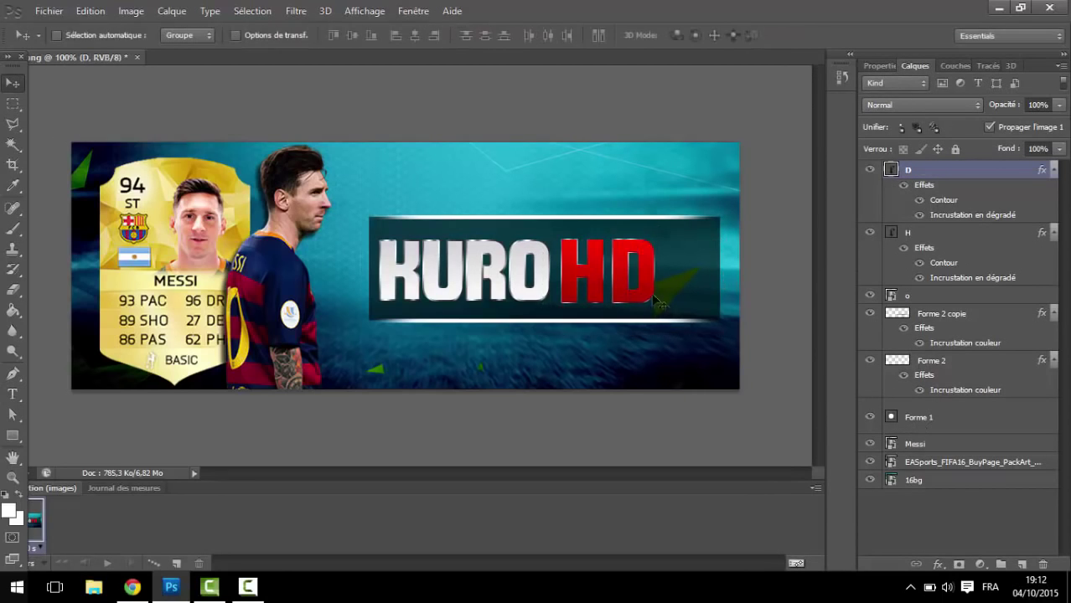
drag(662, 319, 665, 319)
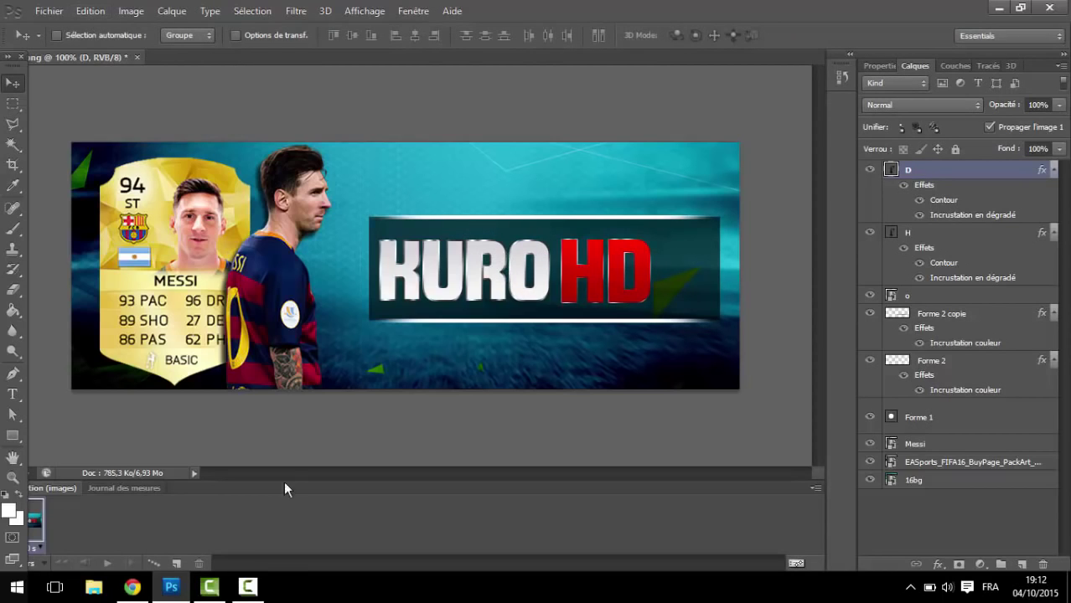
click(247, 587)
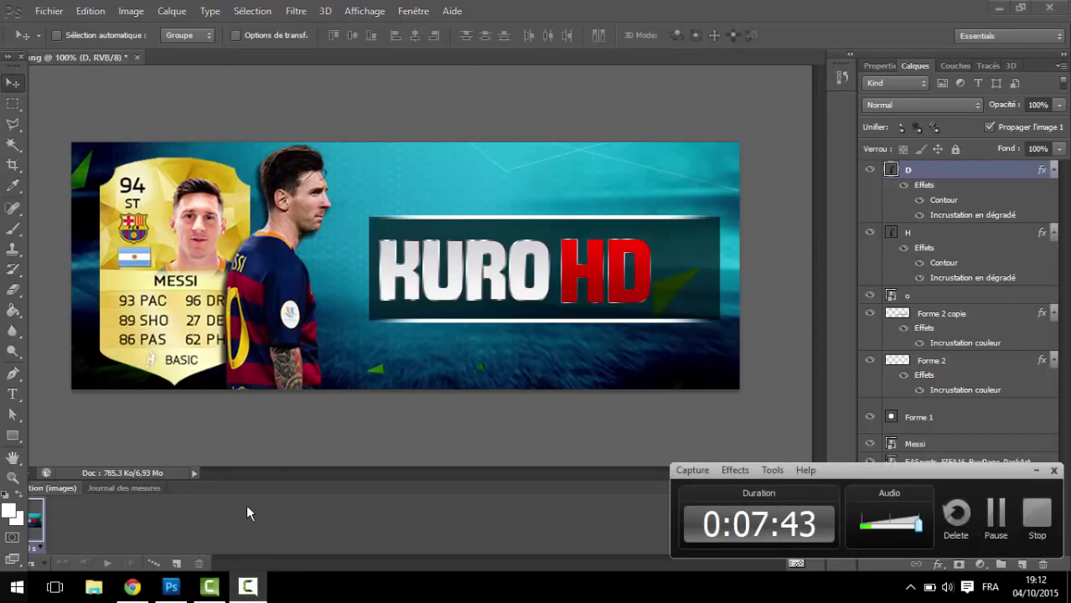